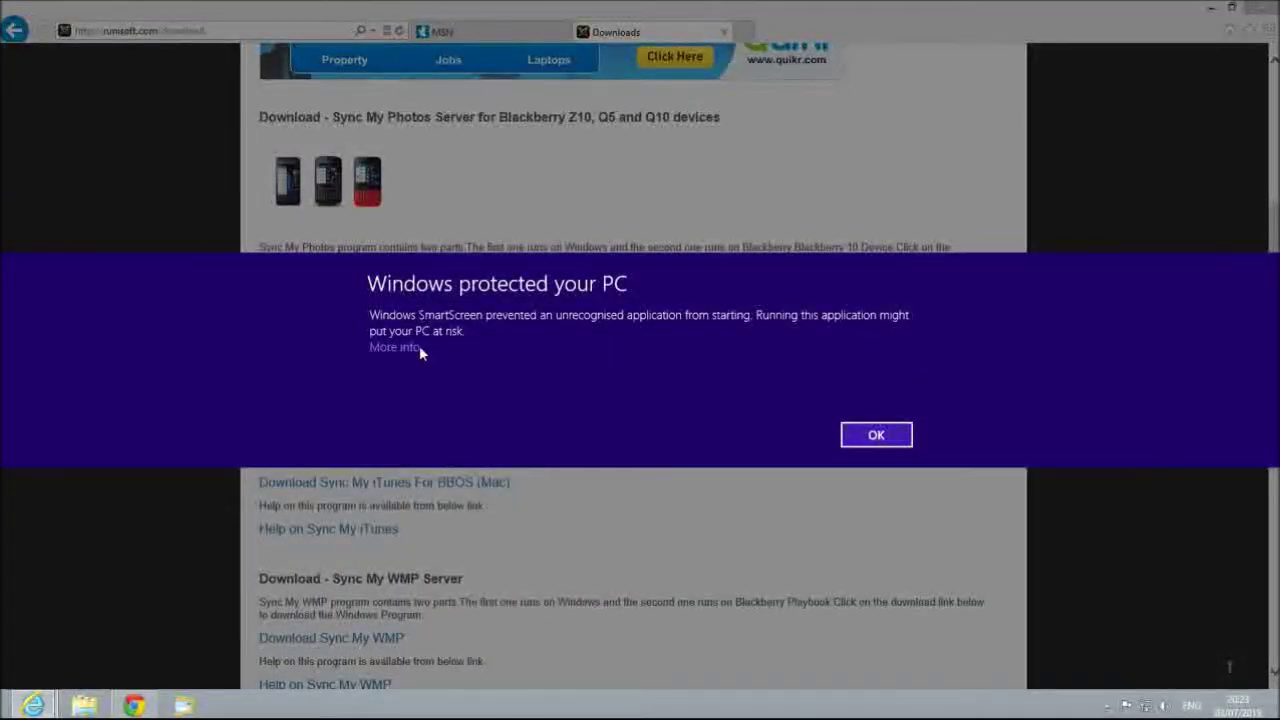
- Allow the blocked setup.exe to run despite the SmartScreen warning, minimize the browser and approve installing Sync My Photos
click(417, 347)
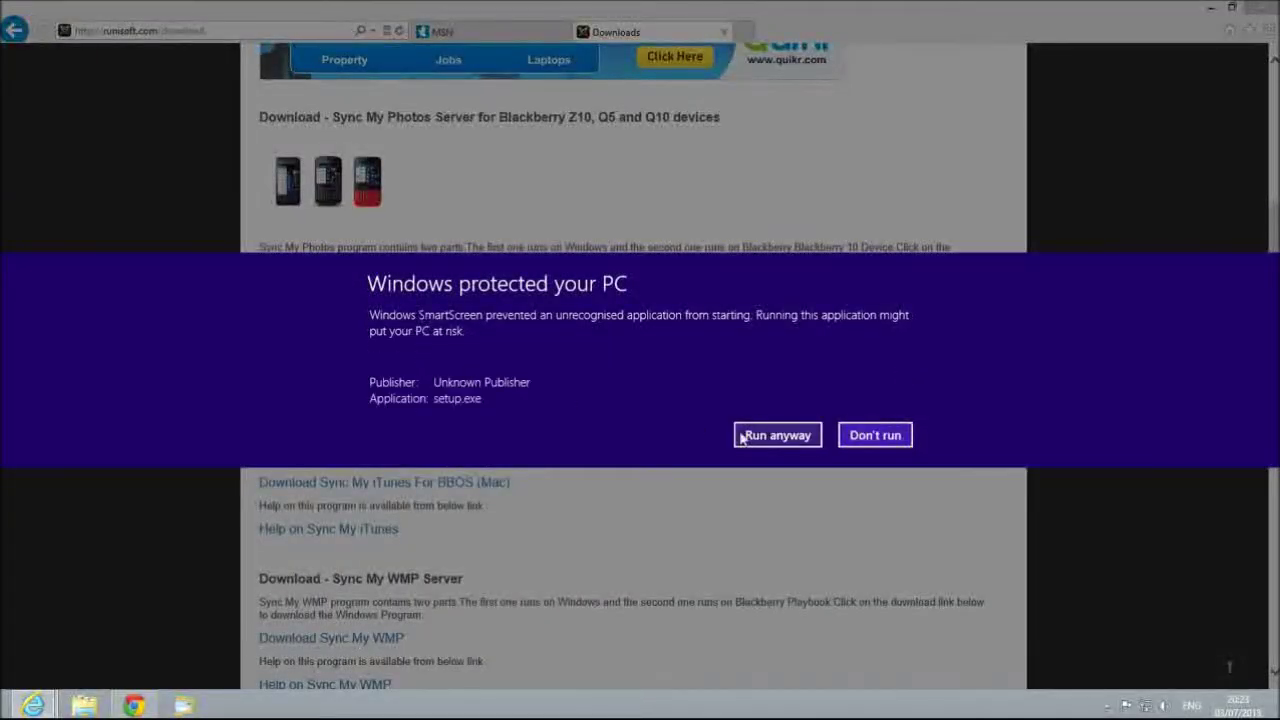
click(760, 436)
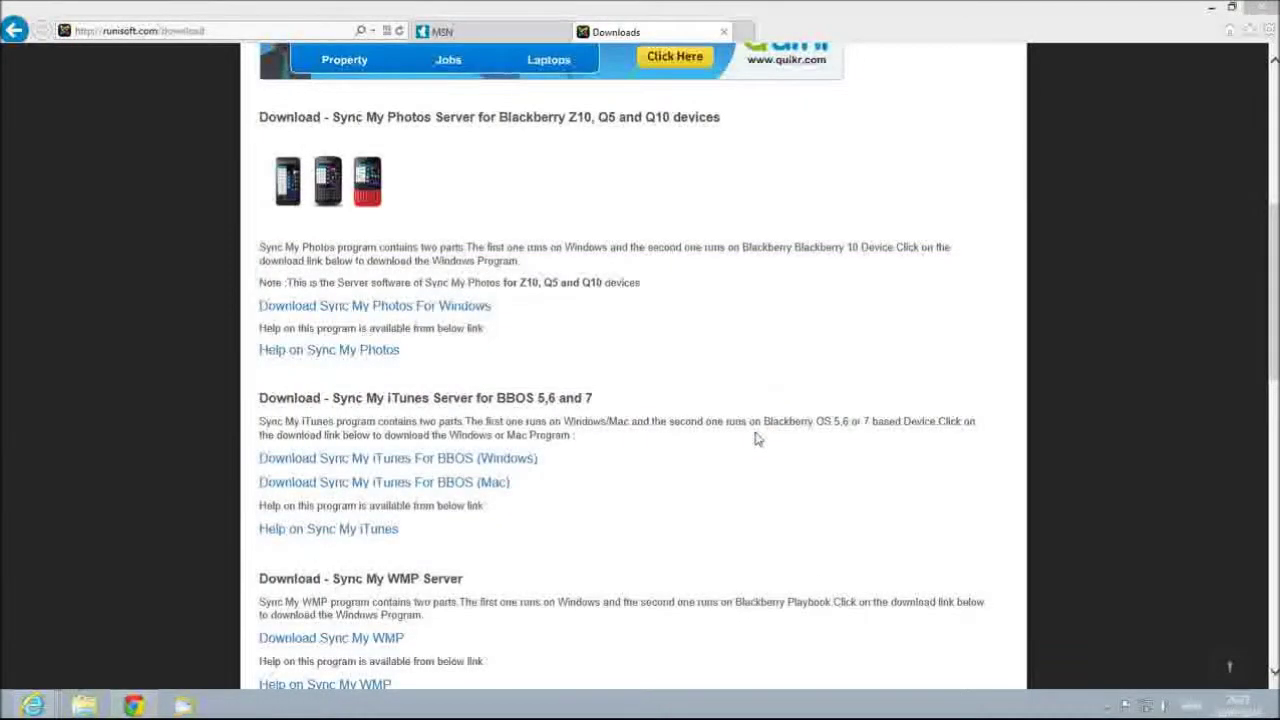
click(1212, 8)
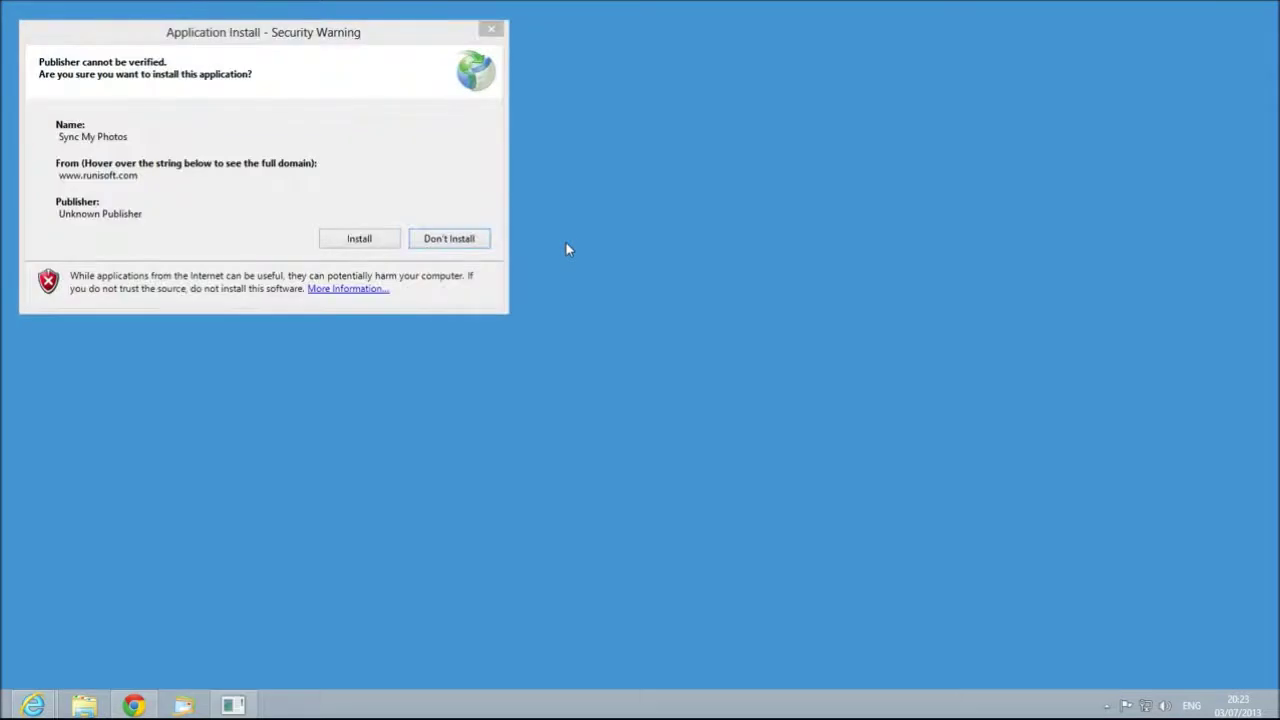
click(356, 248)
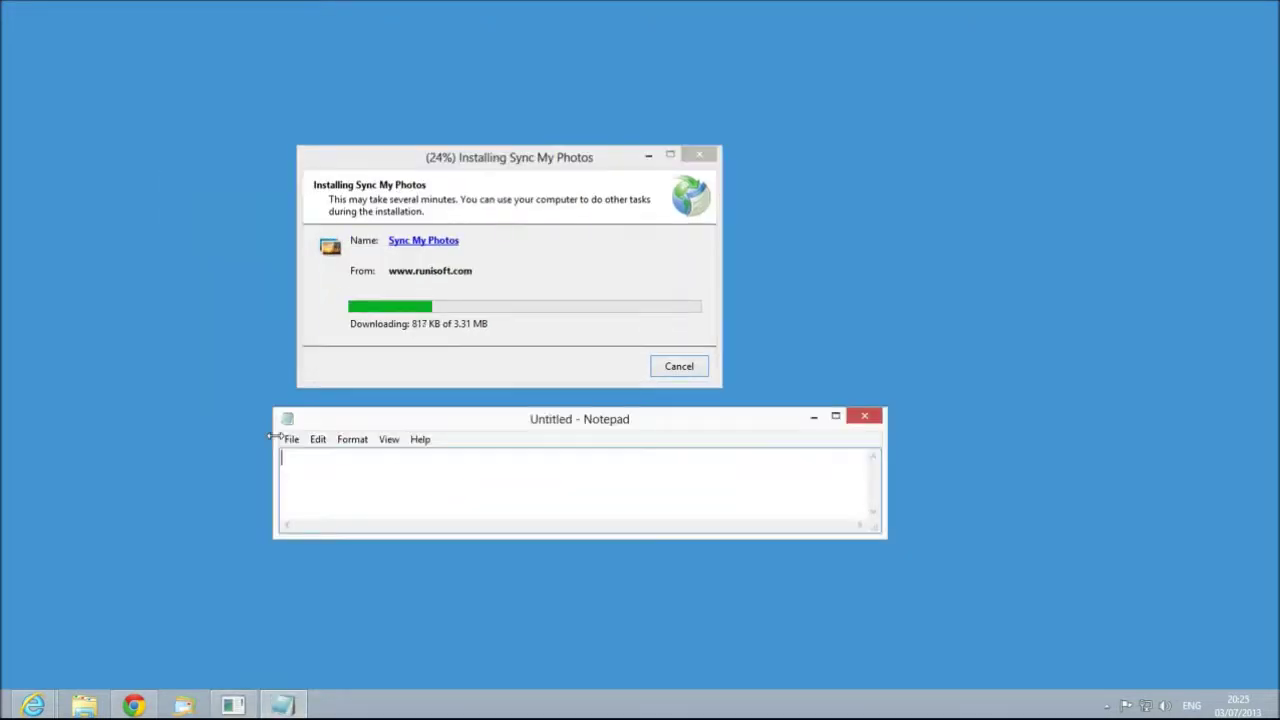
- Write the note "Meanwhile,i am connecting blackberry device." in the empty Notepad document
text(Mean)
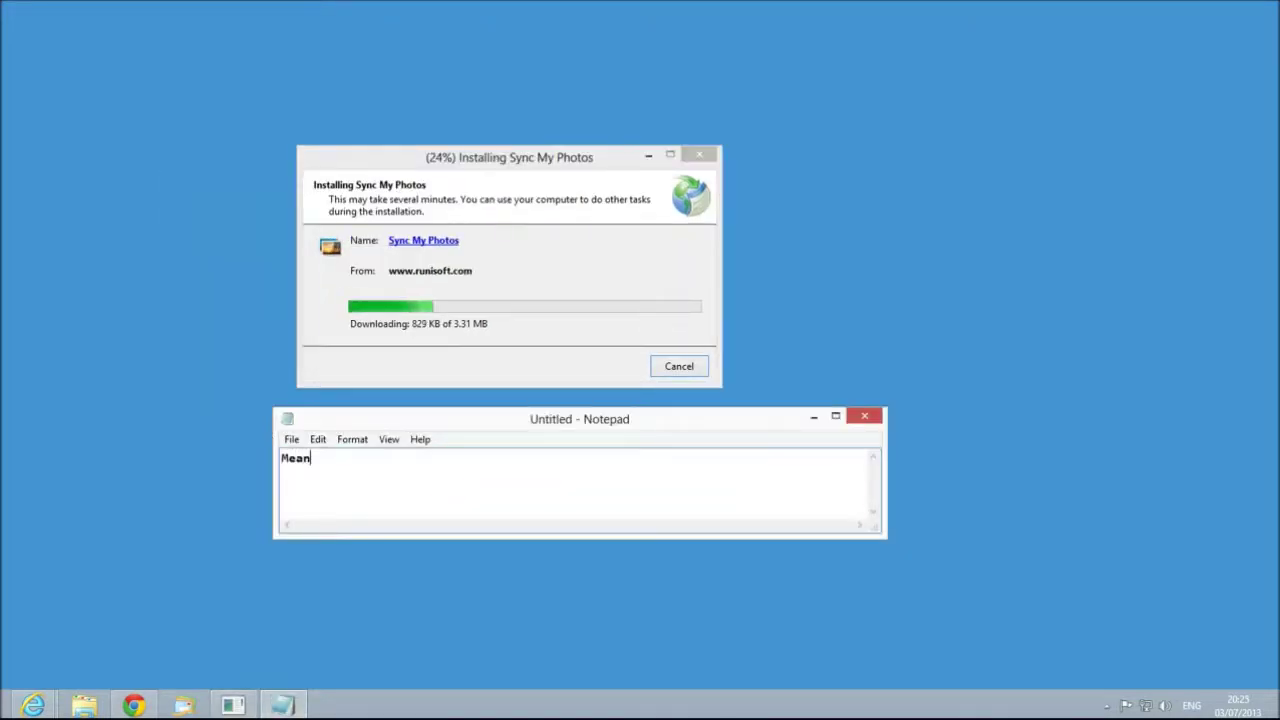
text(while)
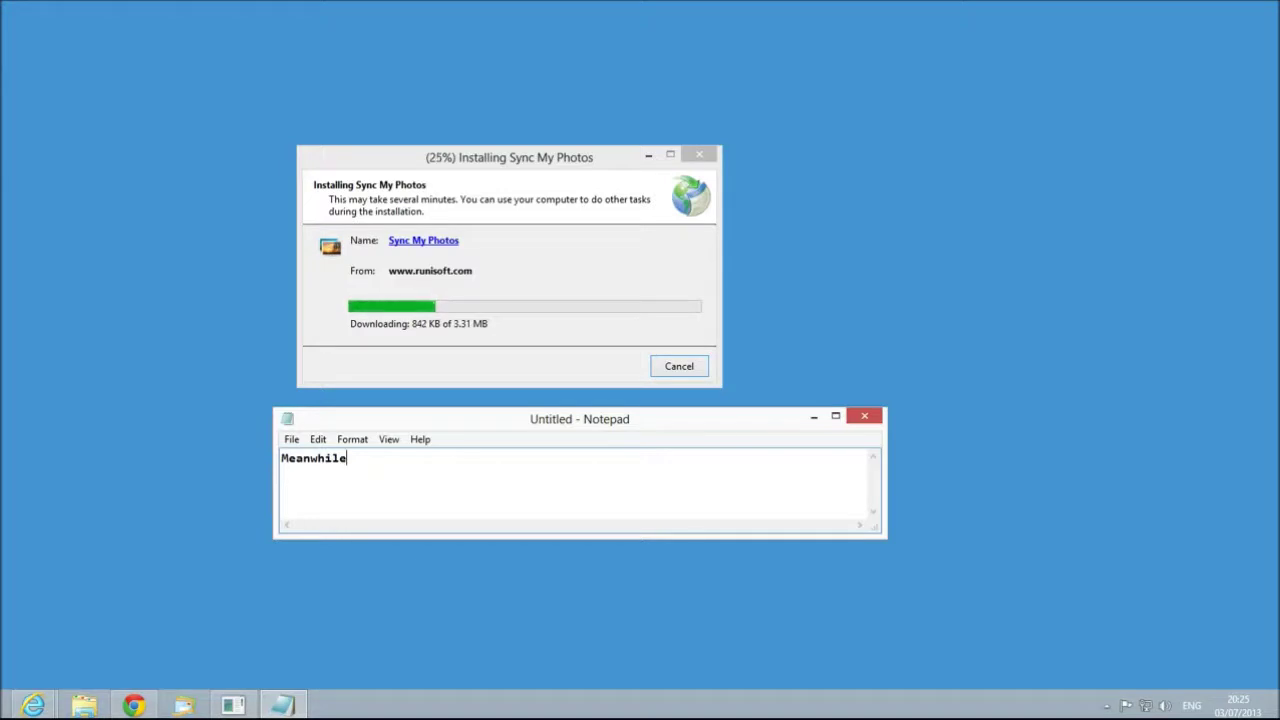
text(,i wil)
key(BackSpace)
key(BackSpace)
key(BackSpace)
key(BackSpace)
text(am connecting blackbe)
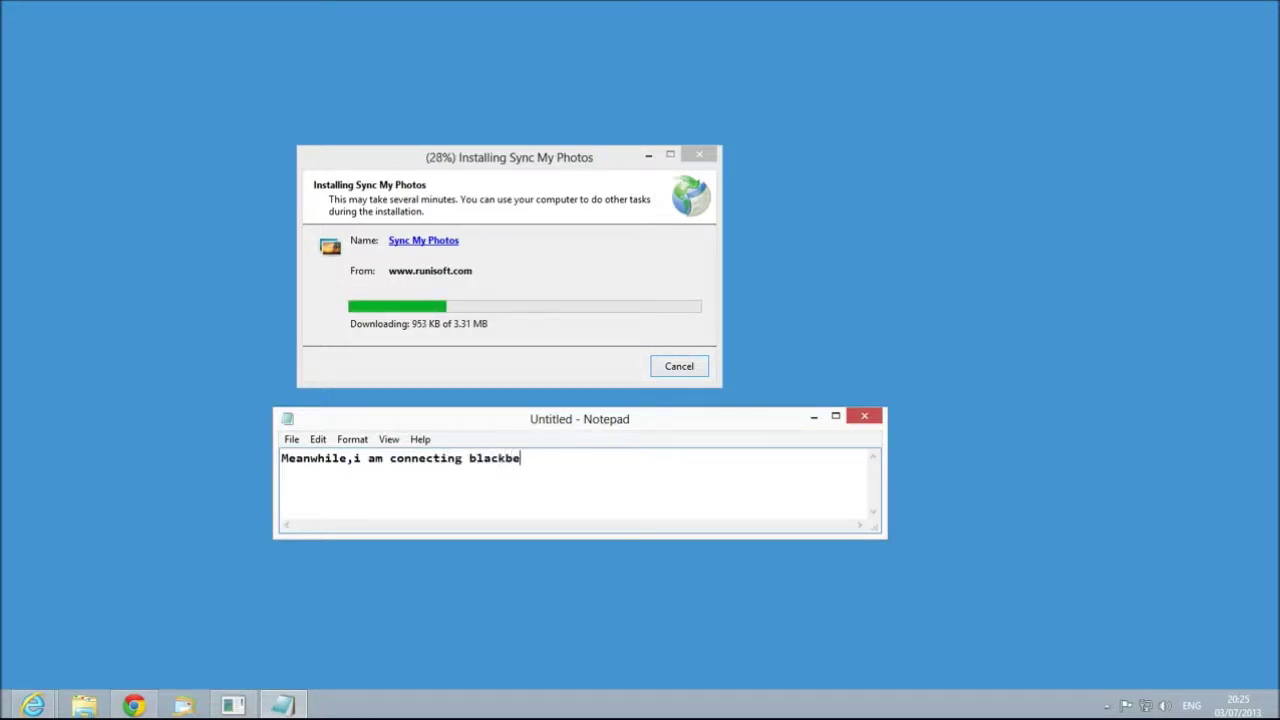
text(rry device.)
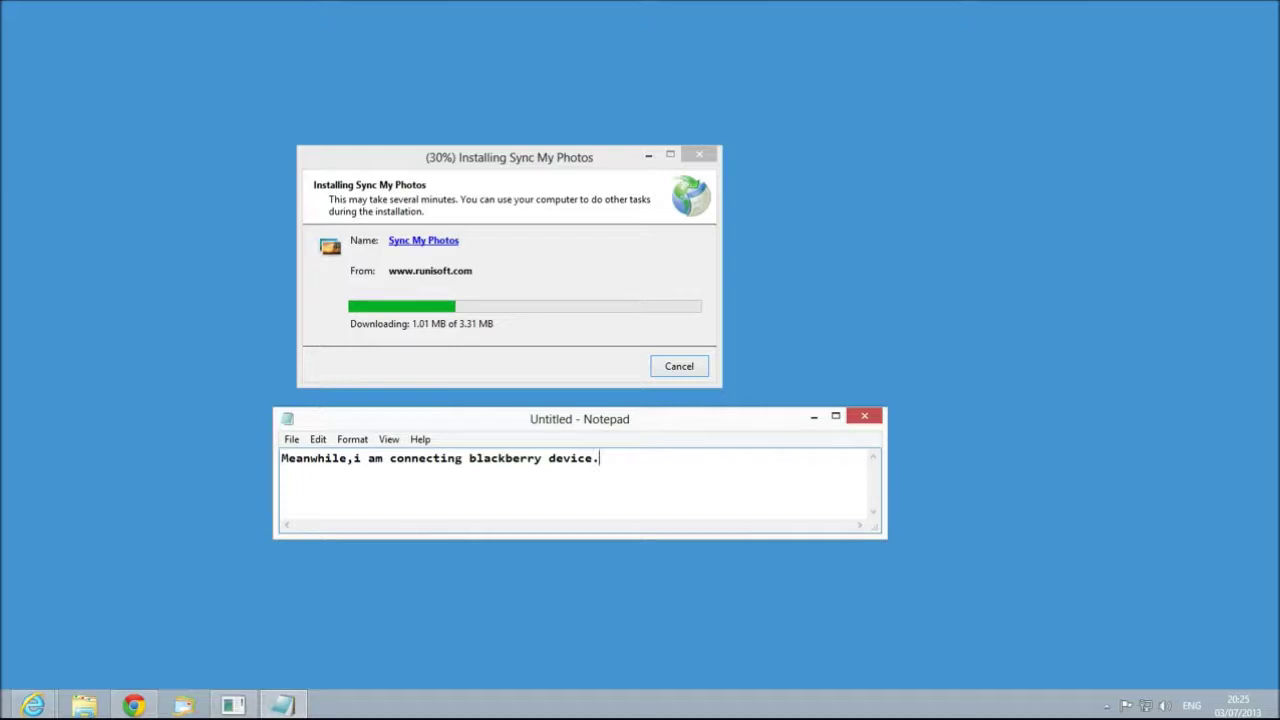
- Extend the note with "make sure you get Z drive and Y drive after connecting."
text(make sure you get )
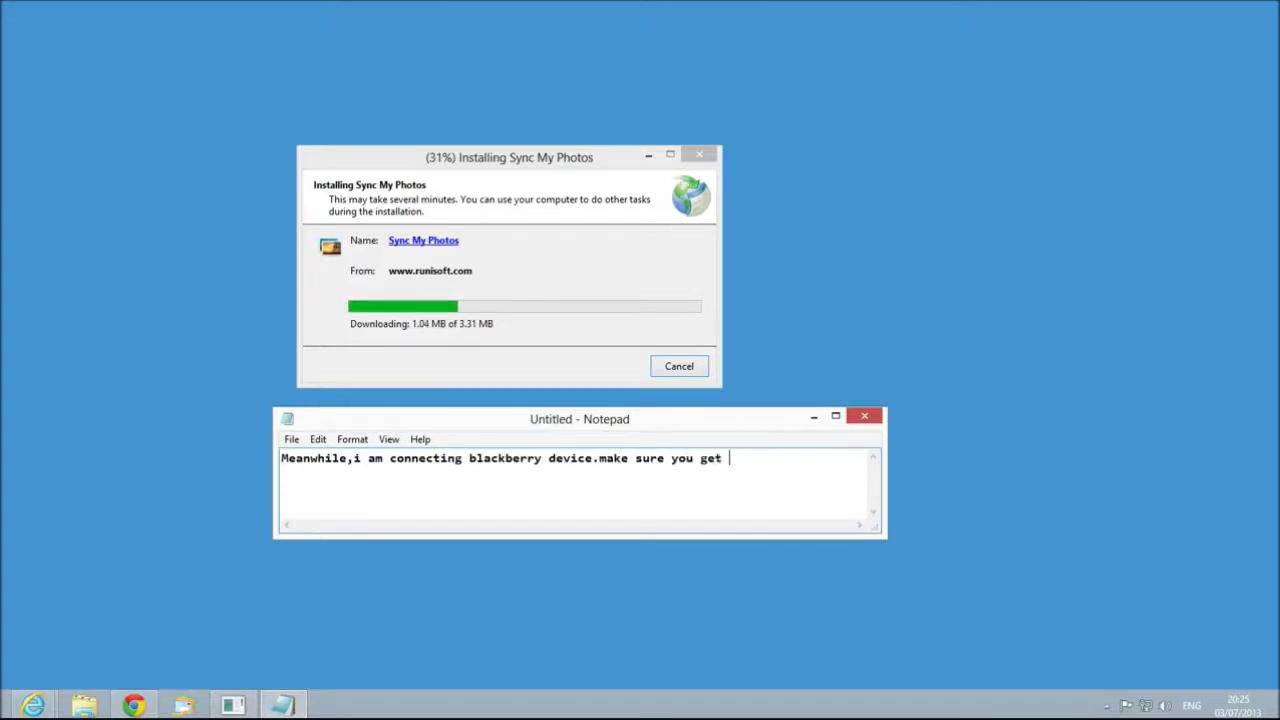
text( Z drive and Y drive after)
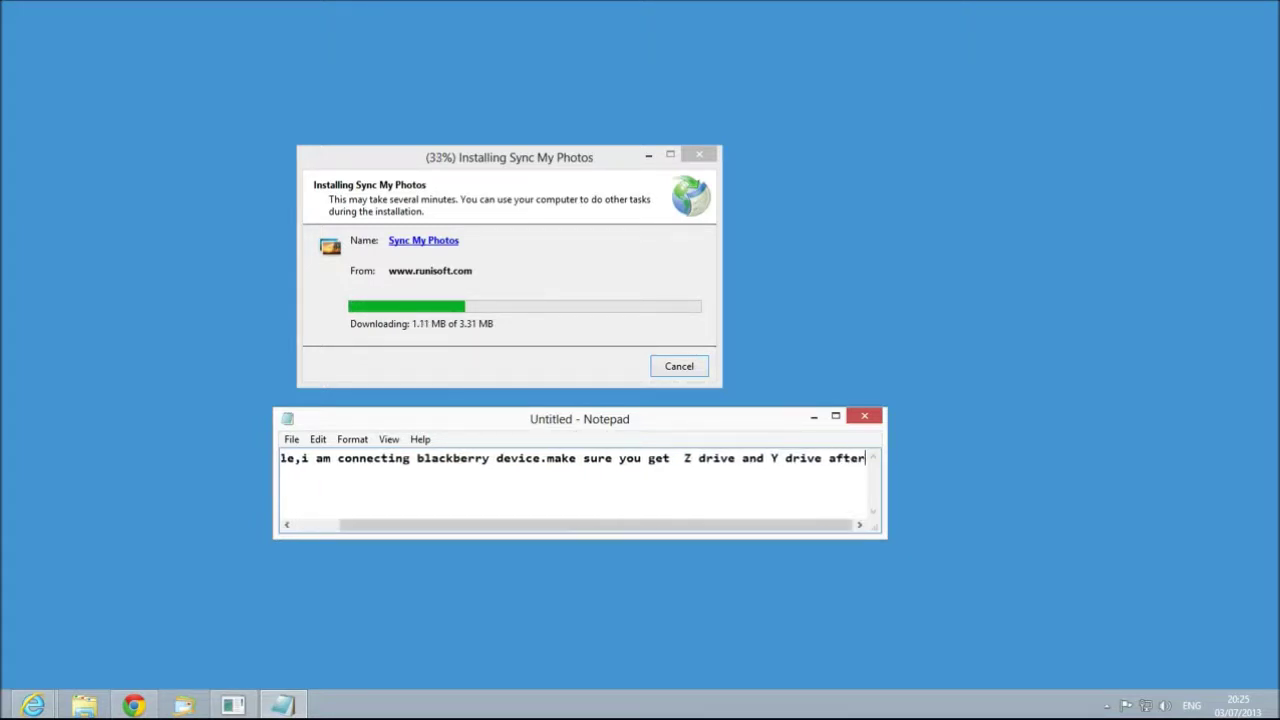
text( connecting.)
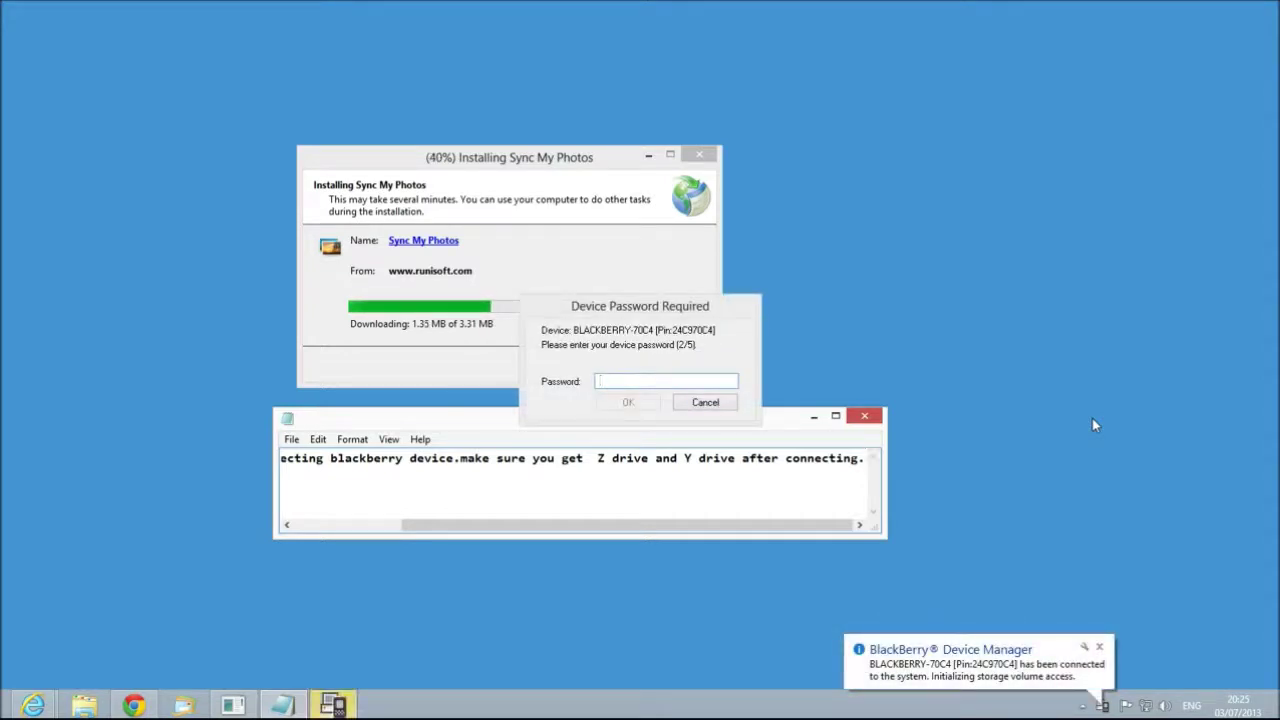
- Enter the BlackBerry device password in the password request and confirm it
click(637, 378)
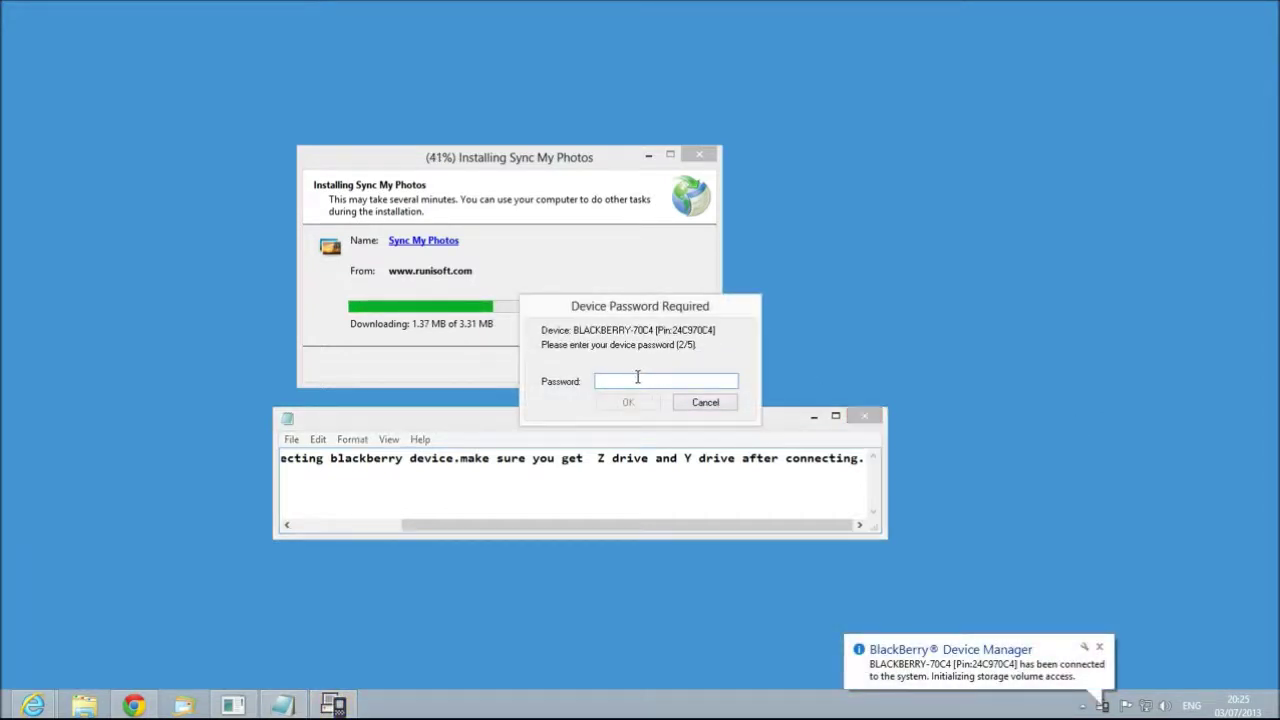
text(••••••••)
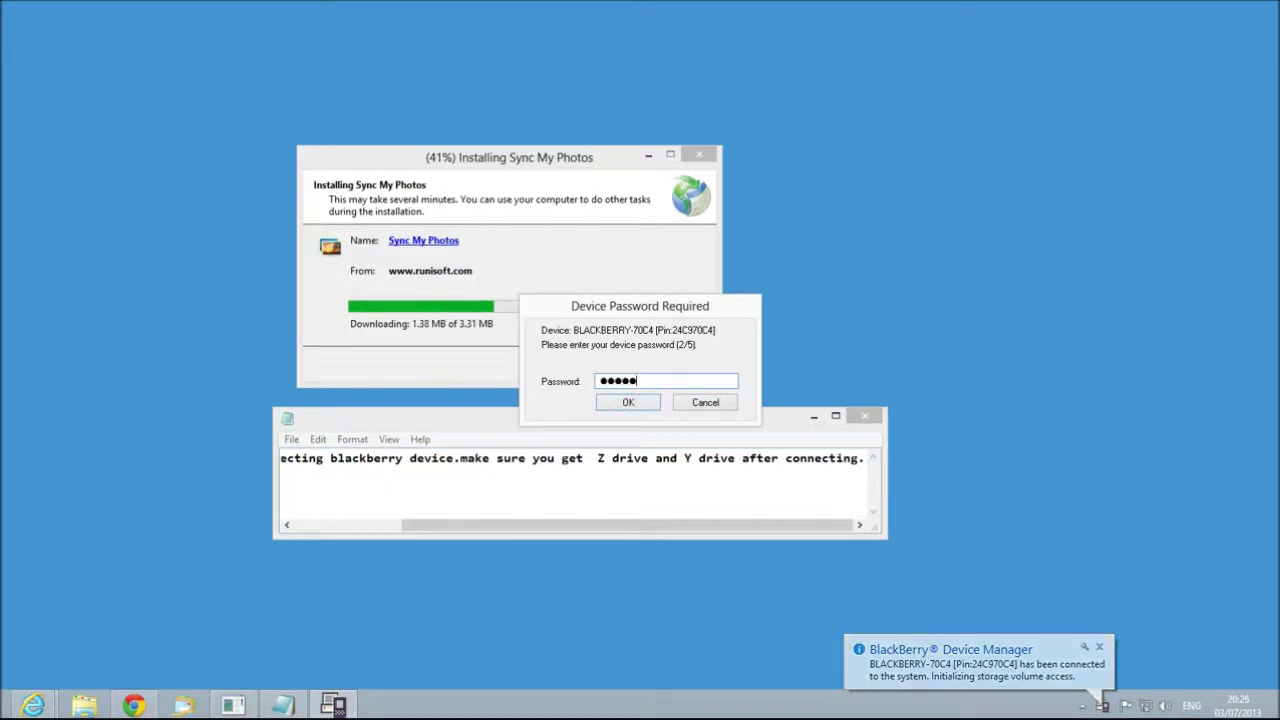
click(630, 401)
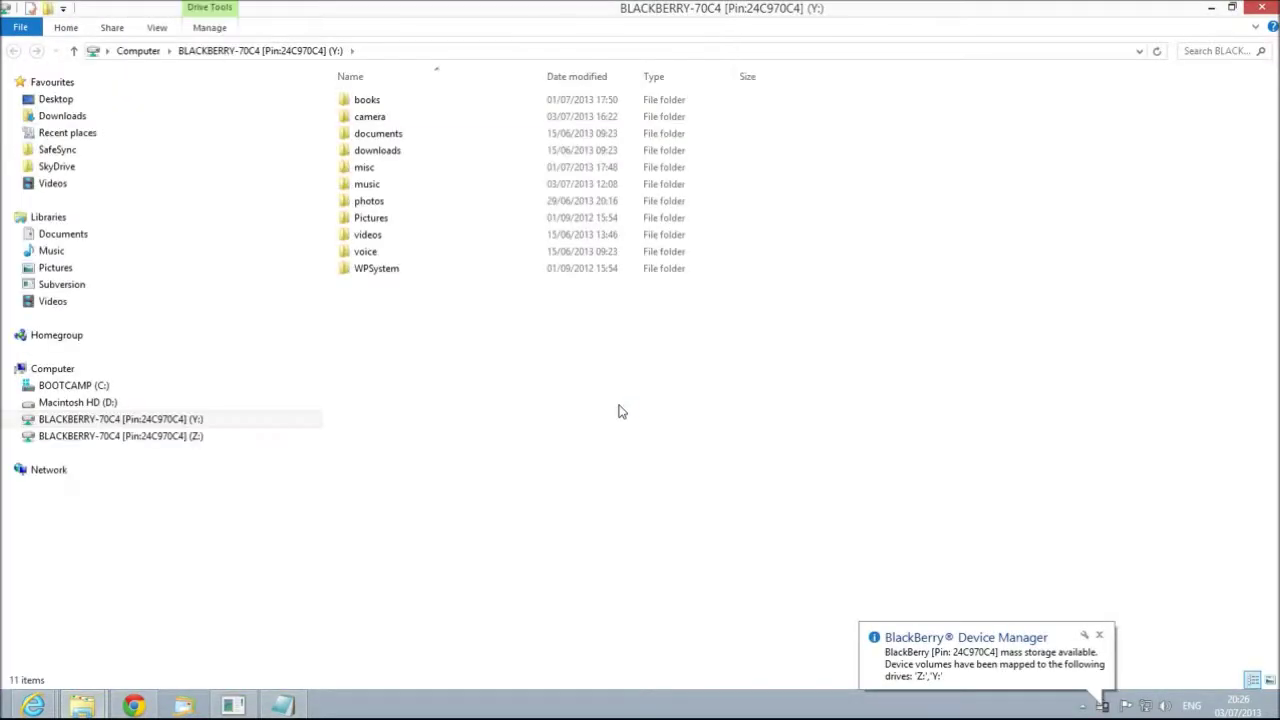
- View the BlackBerry's Y: and Z: drives in File Explorer and close the extra Explorer window
double_click(853, 8)
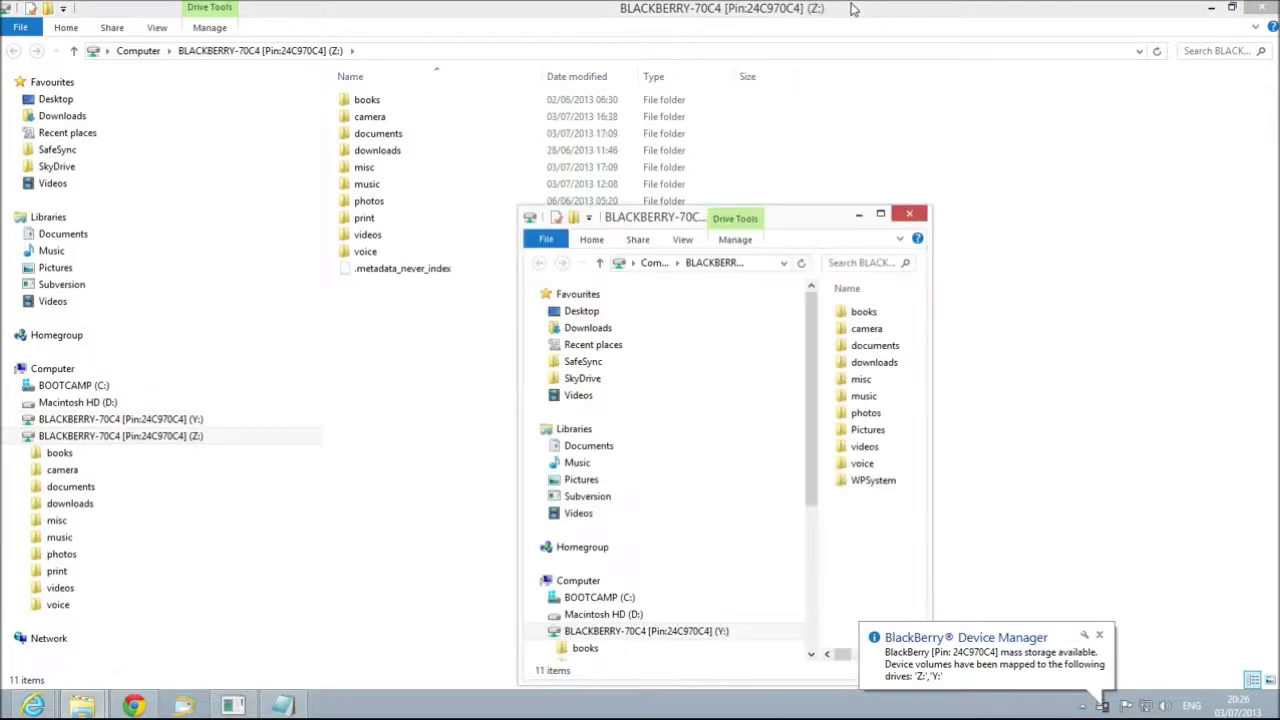
click(16, 444)
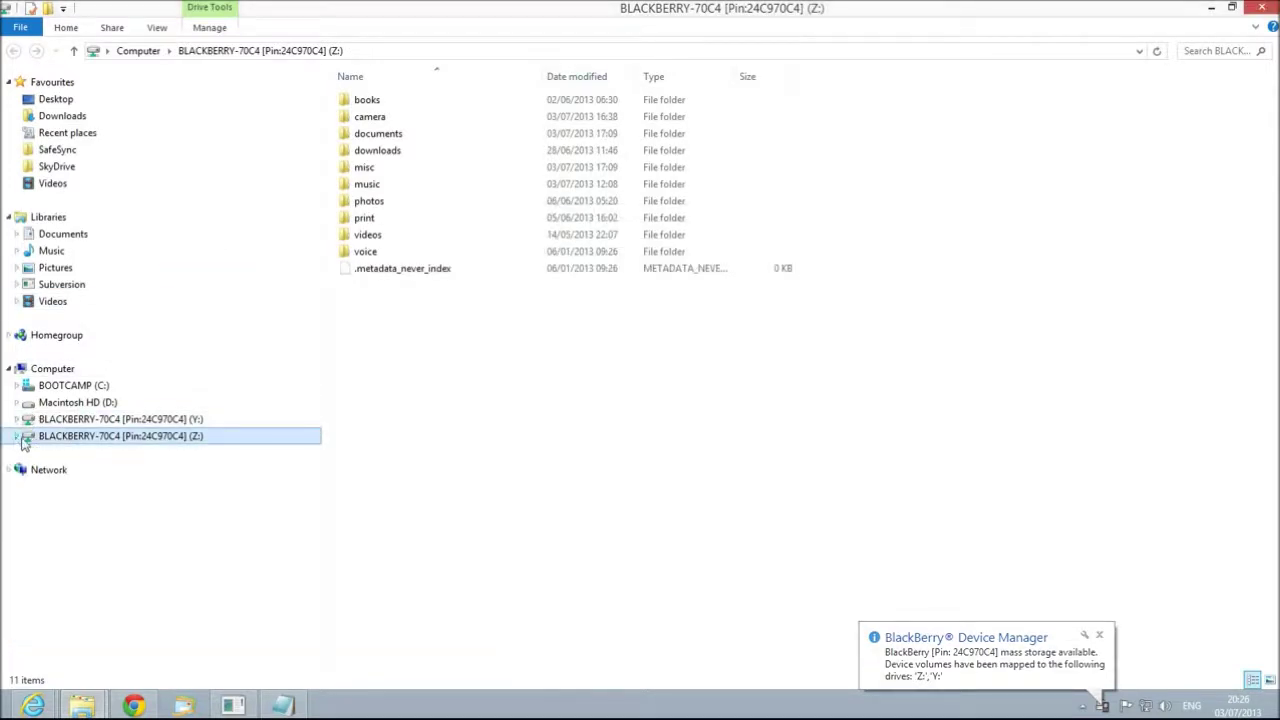
click(66, 421)
click(68, 434)
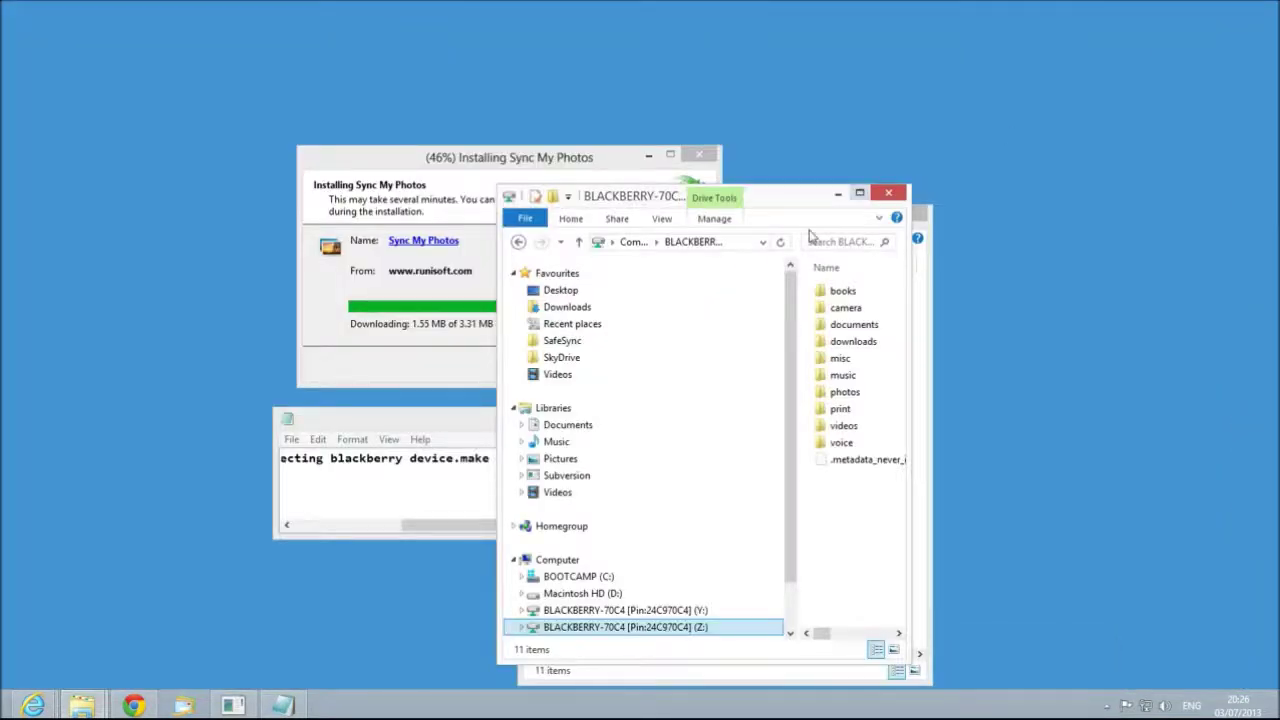
click(922, 213)
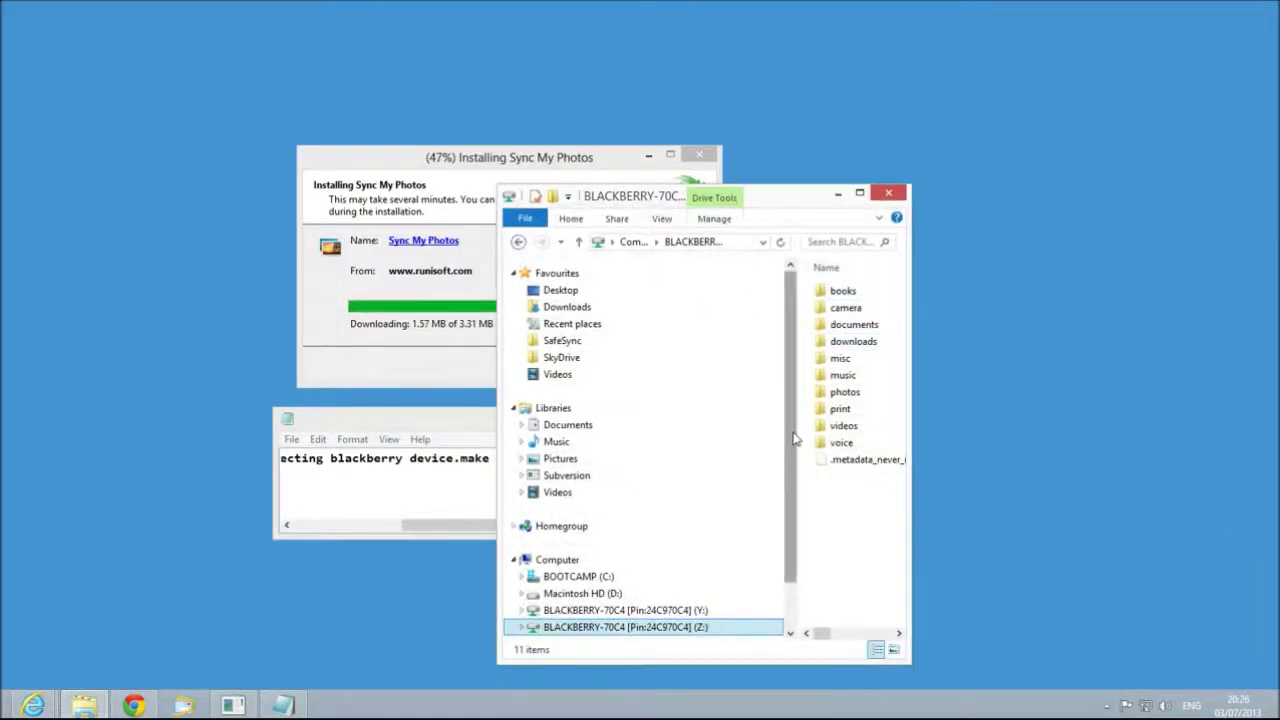
scroll(794, 437, down, 1)
- Highlight the note's sentence about the Z and Y drives, check both drives in File Explorer again and close it
drag(408, 411, 902, 312)
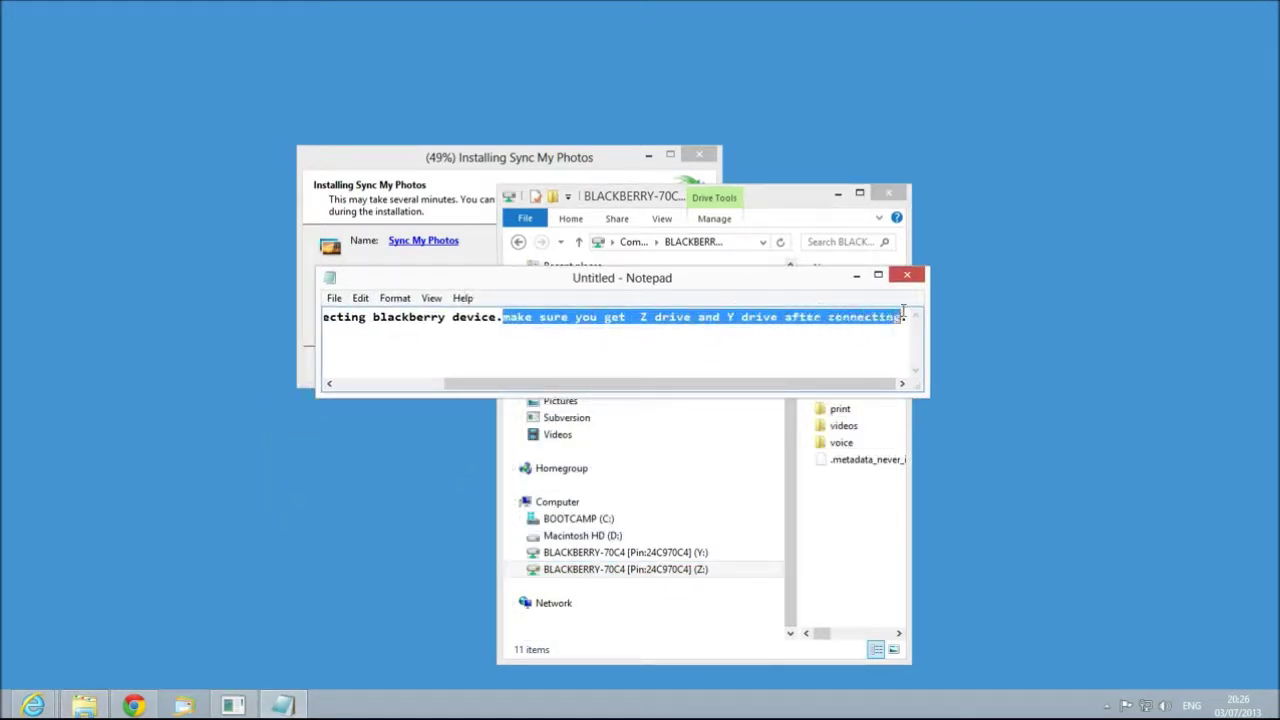
click(583, 555)
click(589, 569)
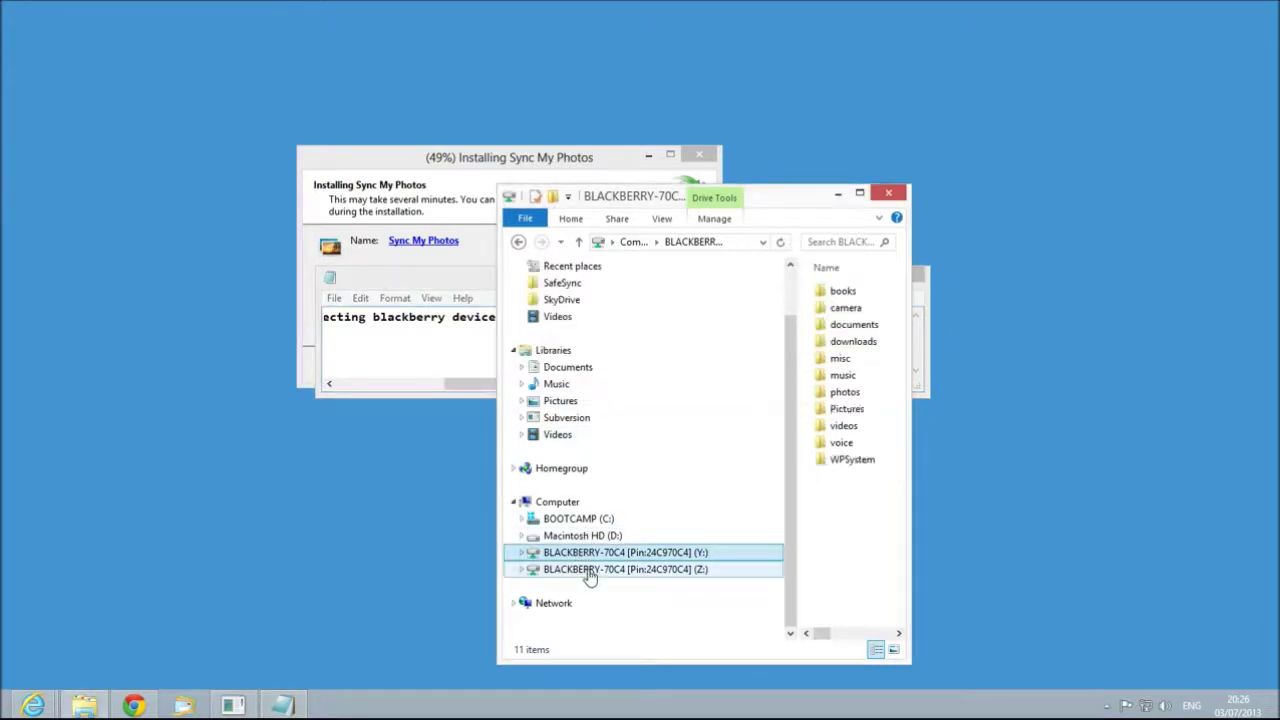
click(886, 194)
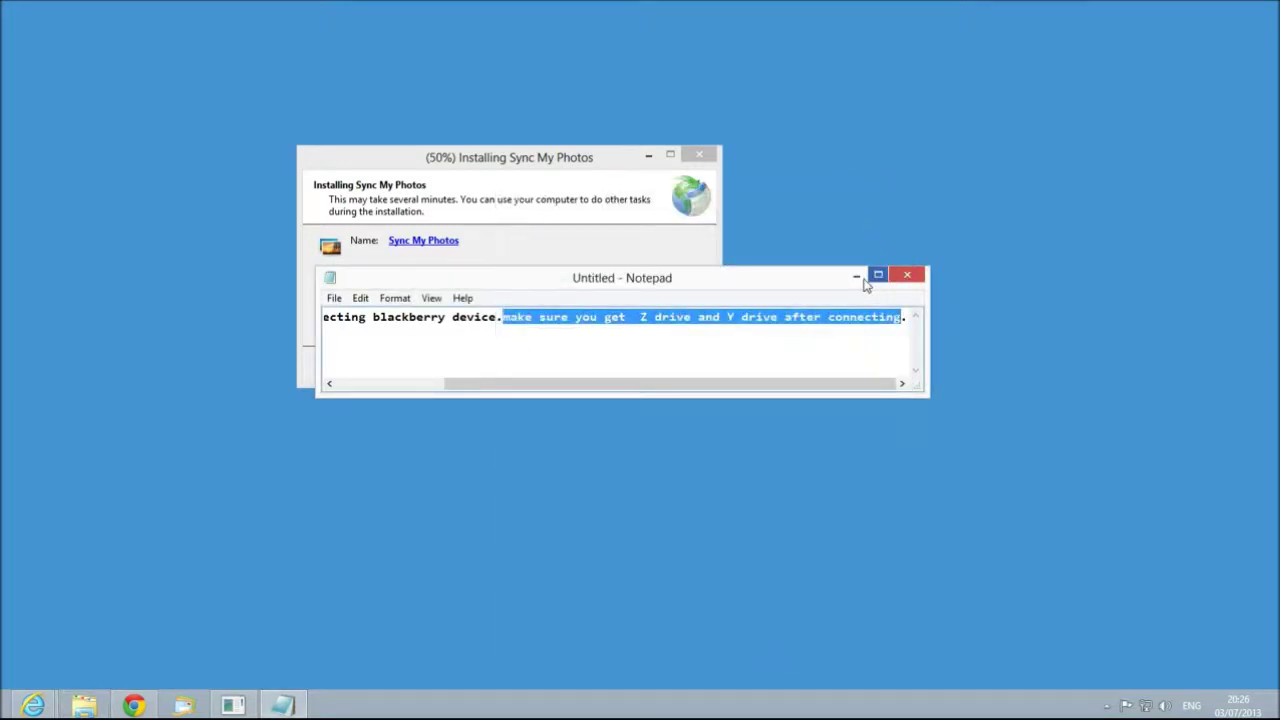
- Place the Notepad window below the installation progress window and replace its text with "Now the device is connected."
click(851, 271)
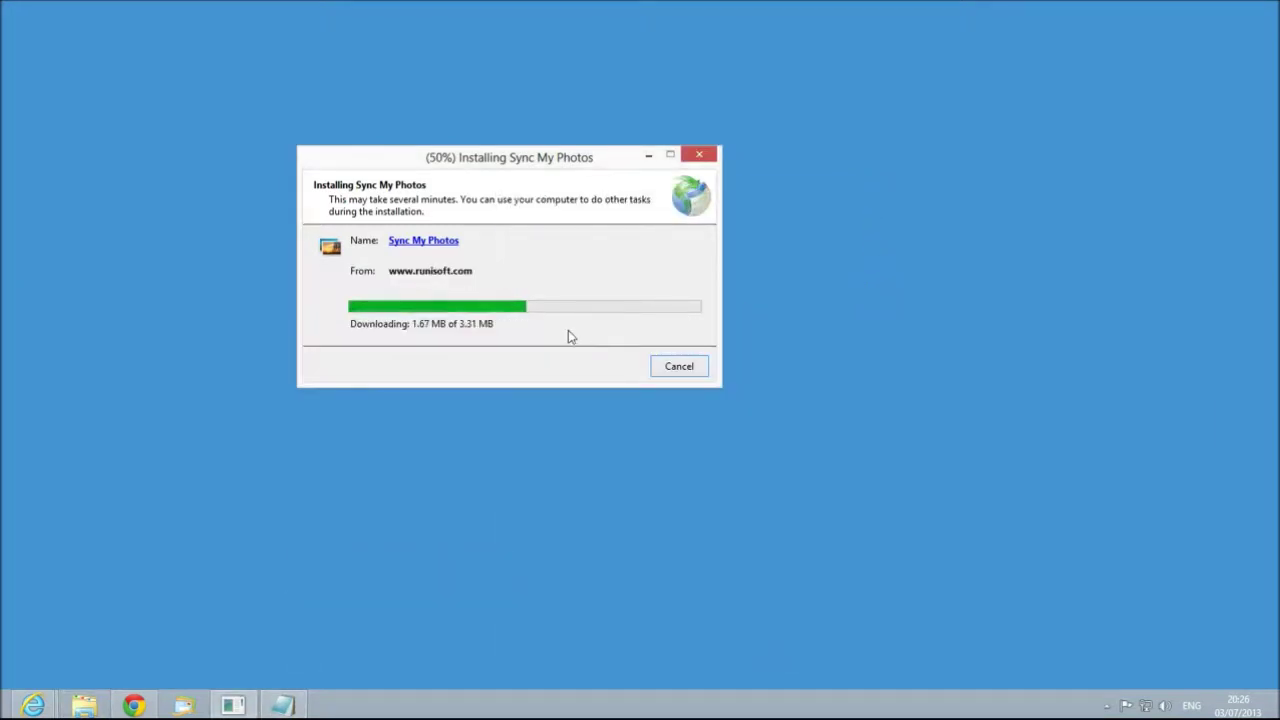
click(283, 706)
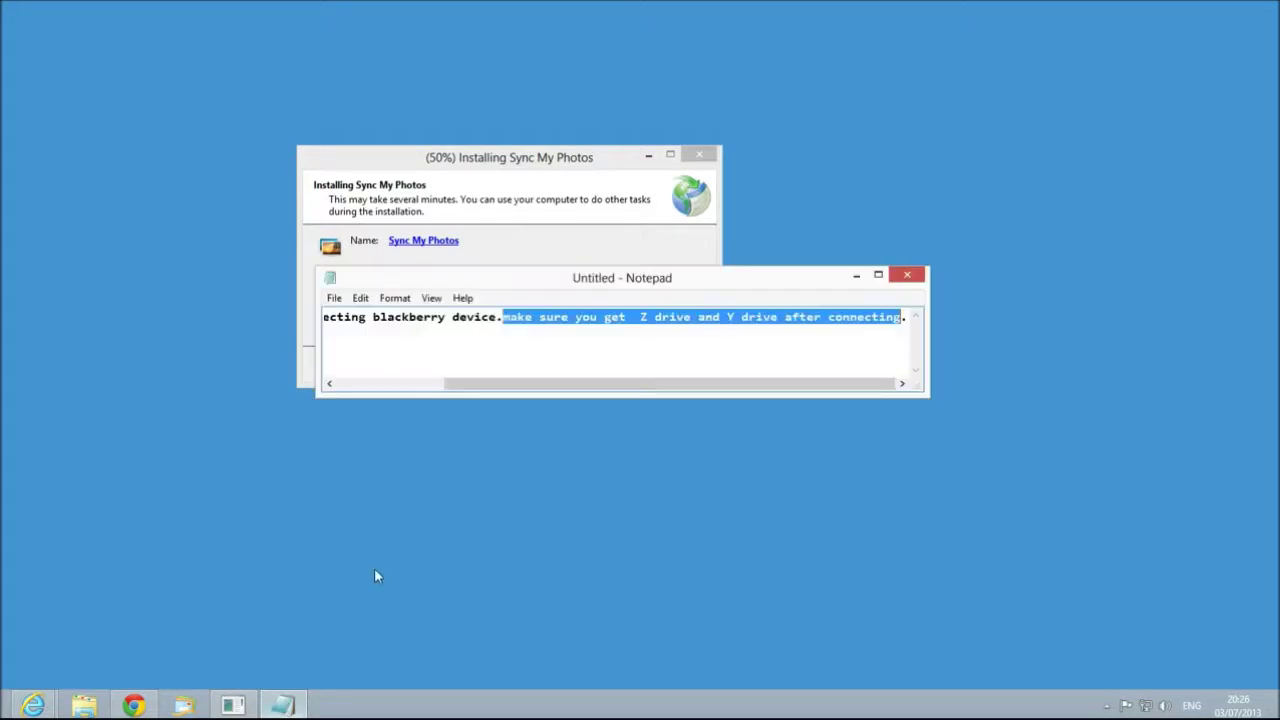
drag(504, 268, 394, 451)
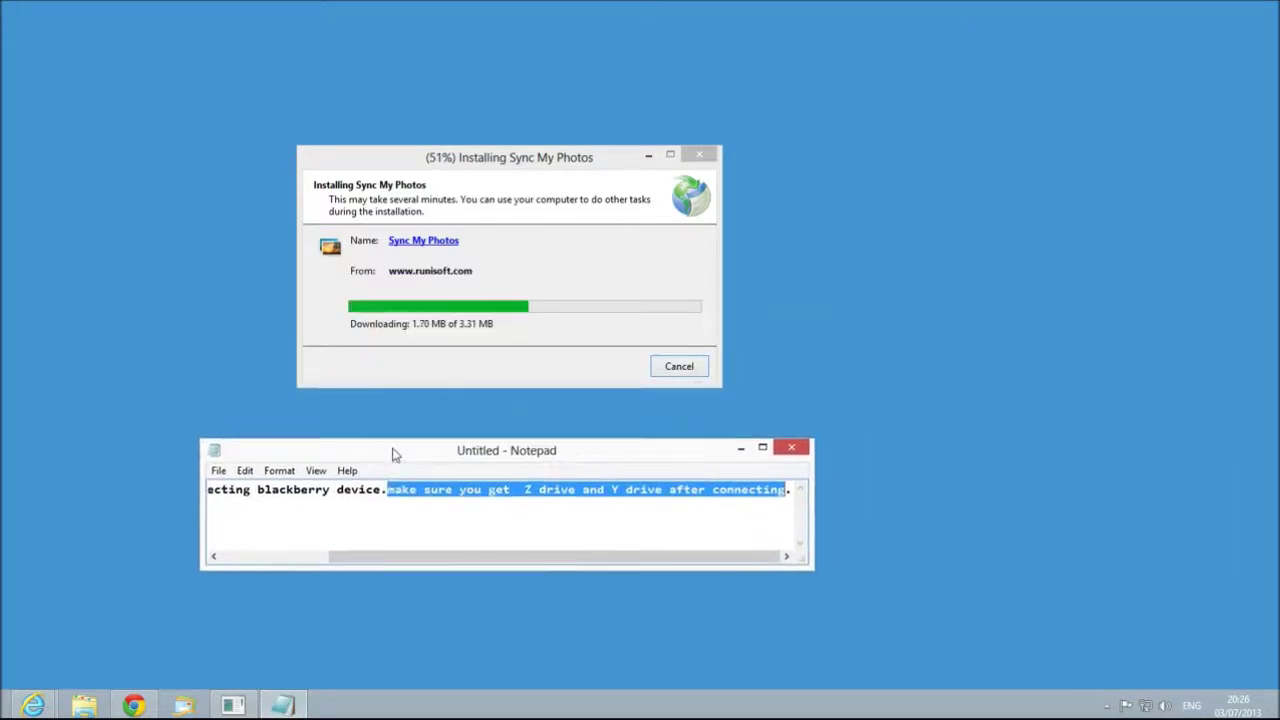
click(381, 517)
key(ctrl+a)
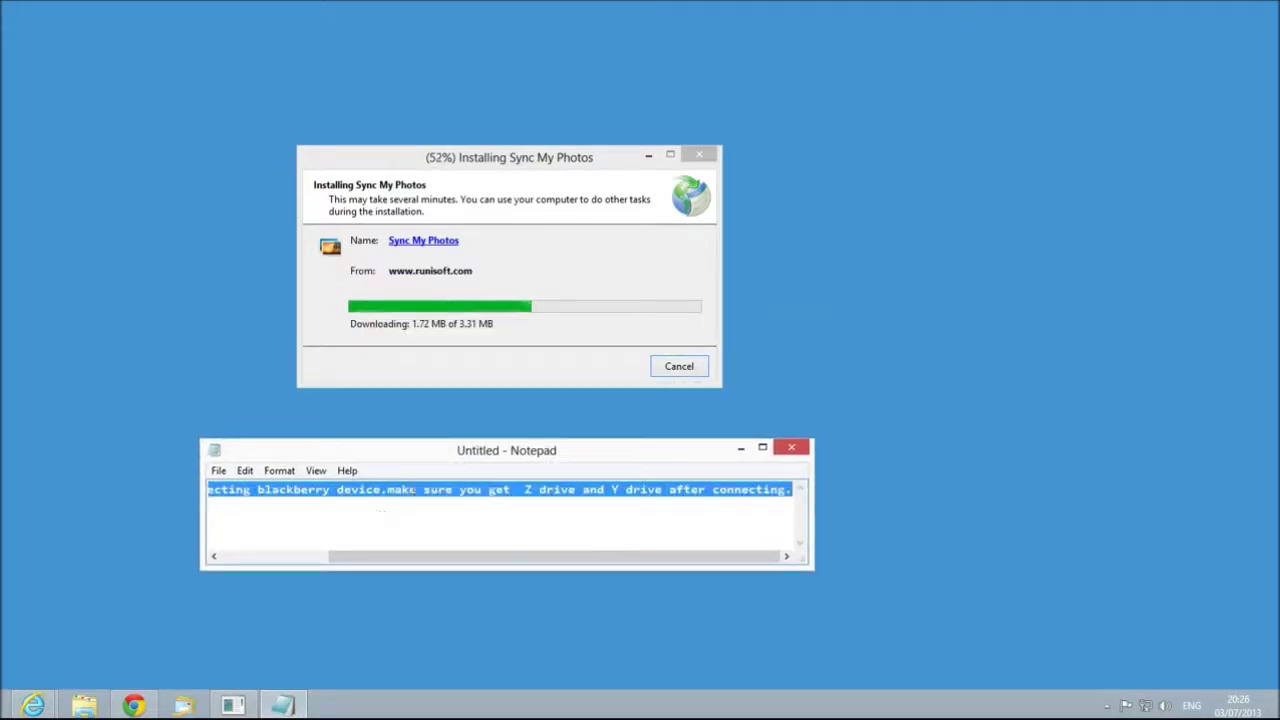
text(Now)
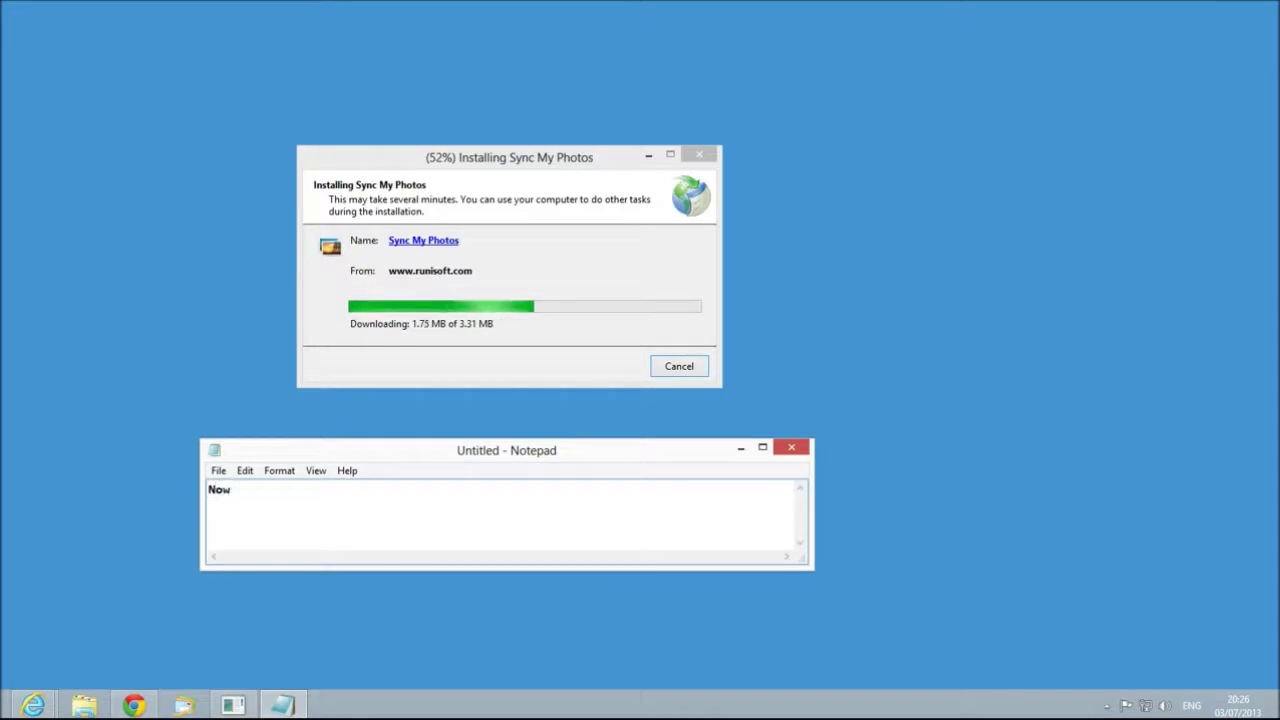
text( the device is connec)
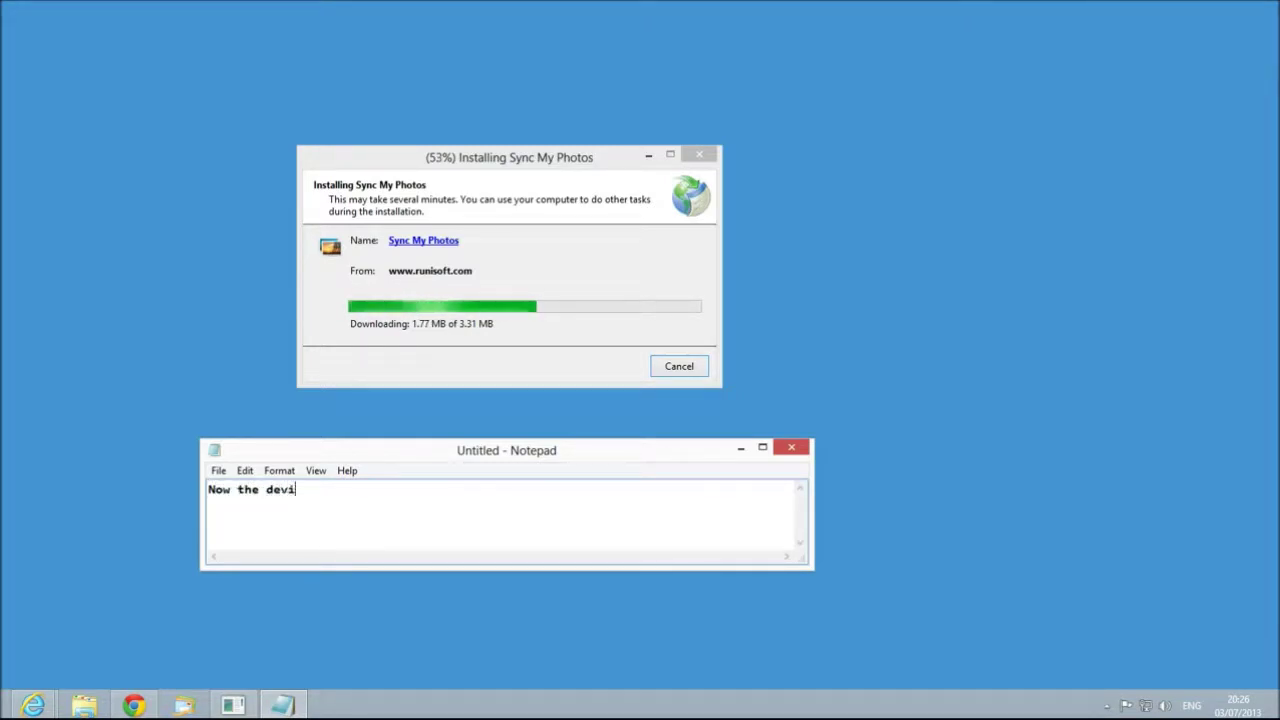
text(ted.)
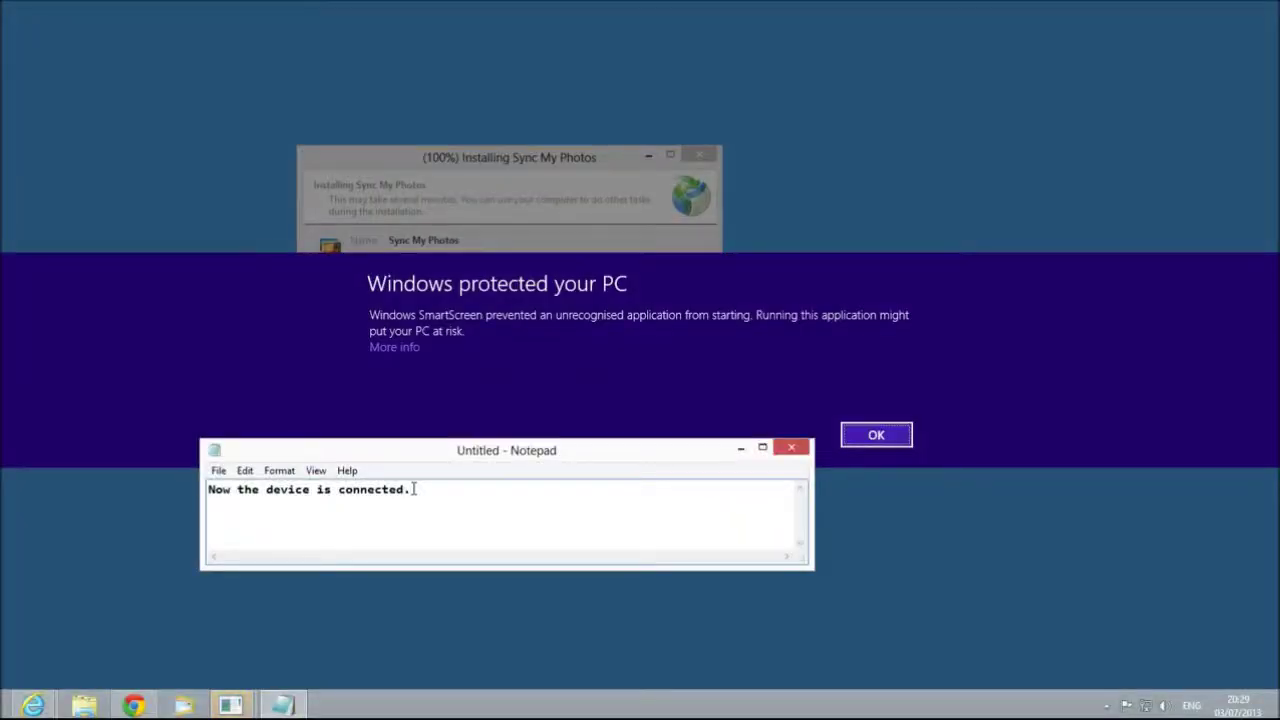
- Show the details of the SmartScreen warning for the installed application and run it anyway
click(725, 386)
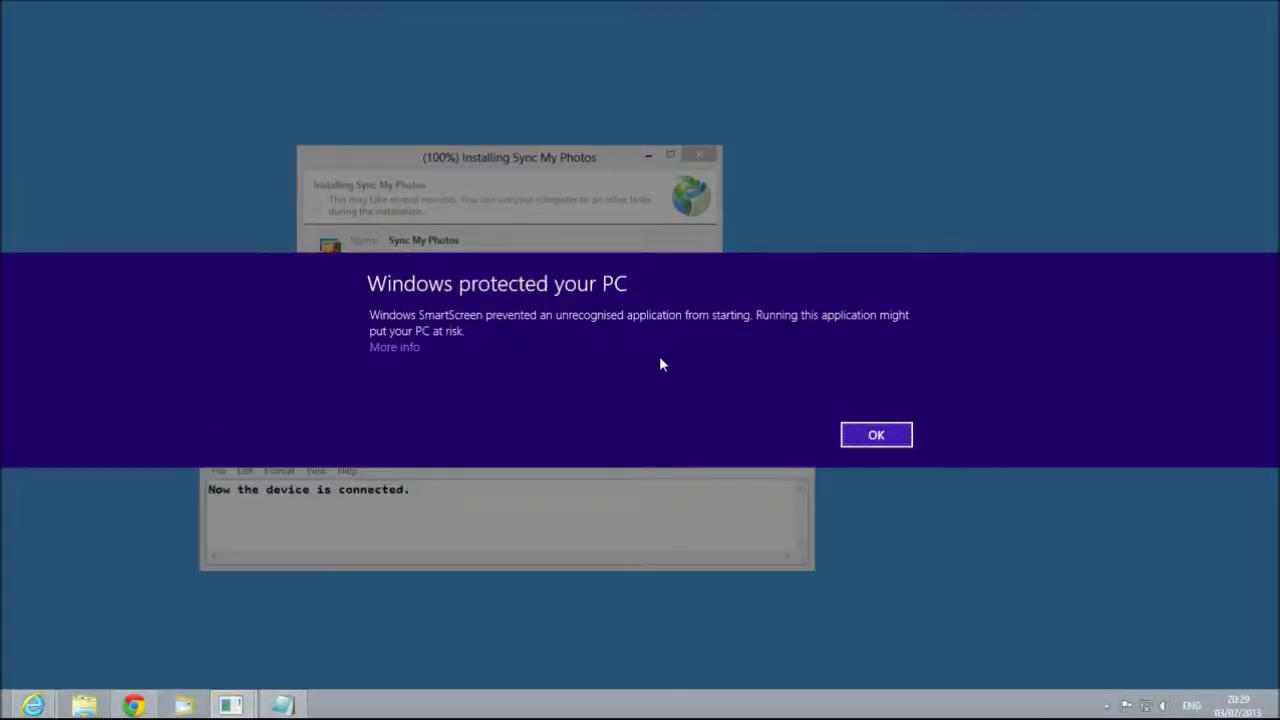
click(410, 347)
click(775, 434)
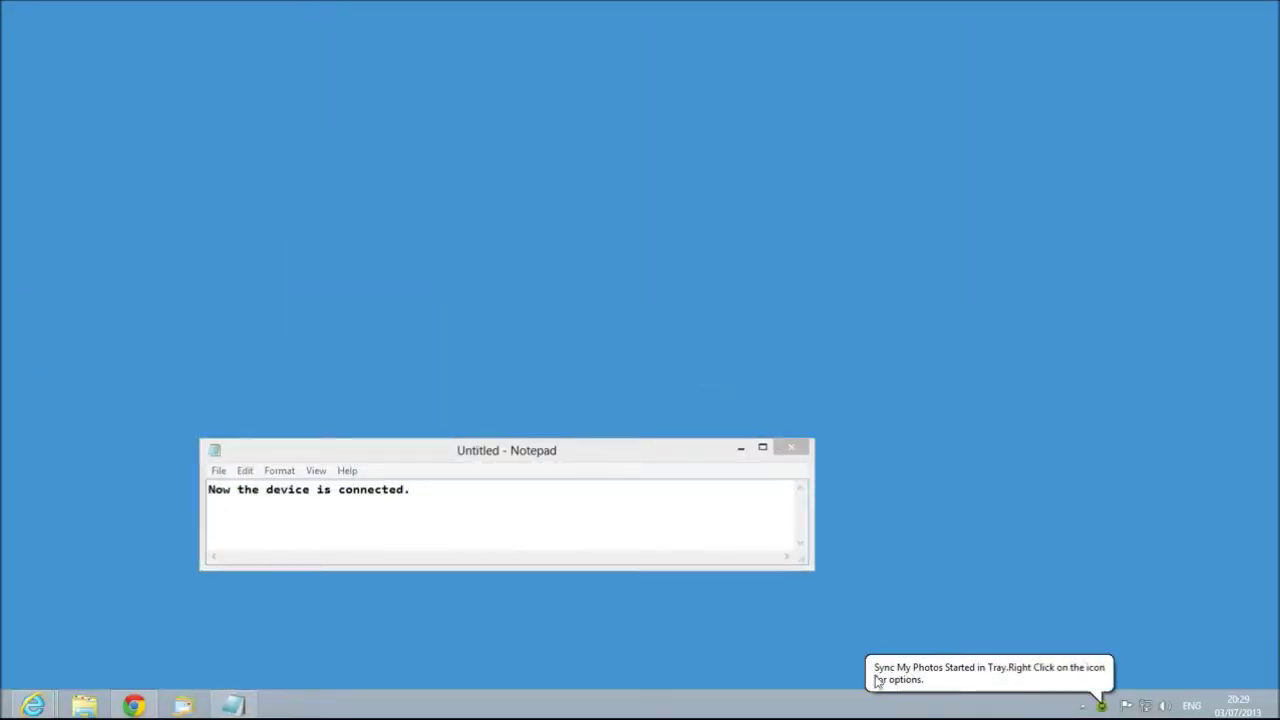
- Open the Sync My Photos window from the program's notification area icon
right_click(1111, 708)
click(1107, 708)
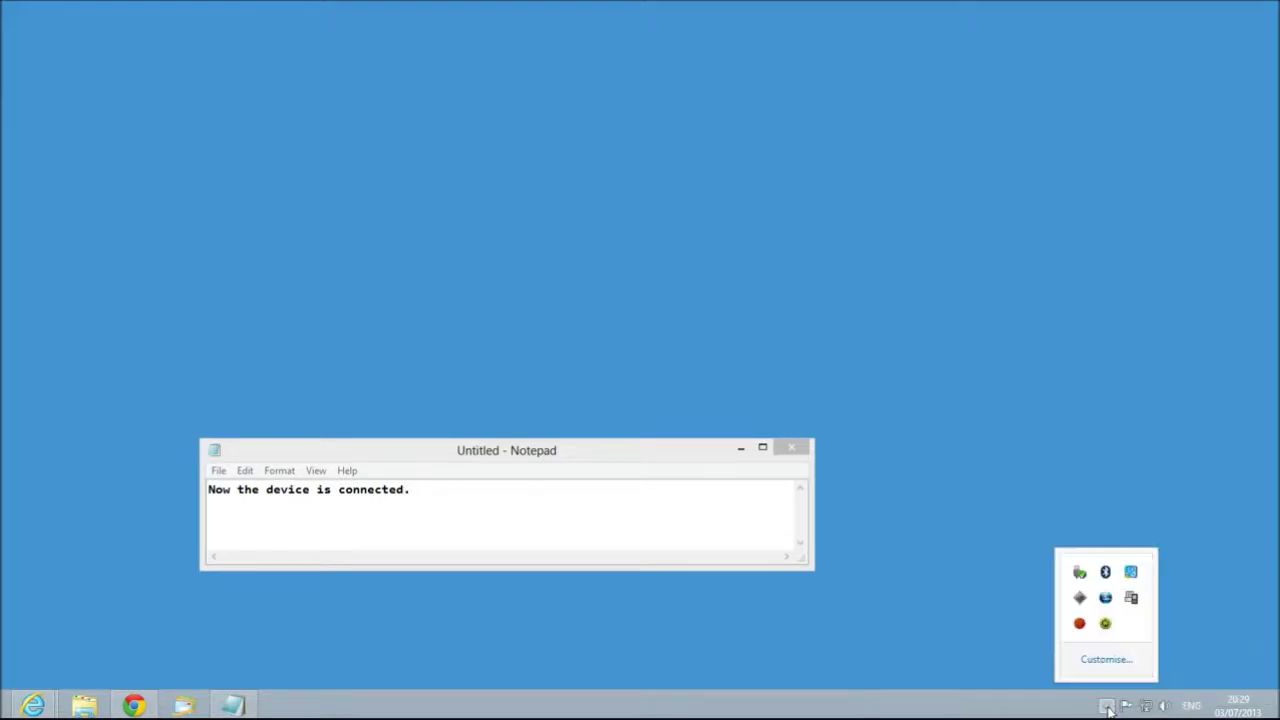
right_click(1105, 626)
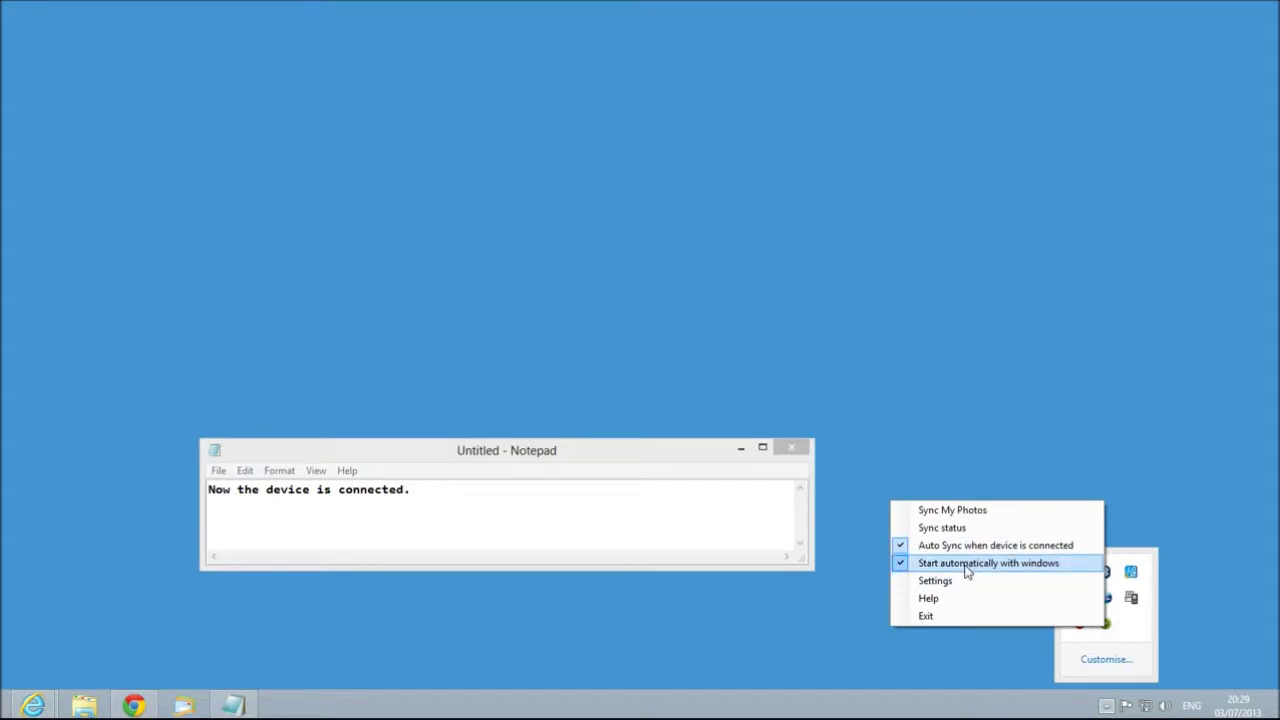
click(954, 510)
- Move Notepad above the setup wizard and replace its text with "Since this is the first time,it displays you the setup screen."
drag(275, 447, 388, 33)
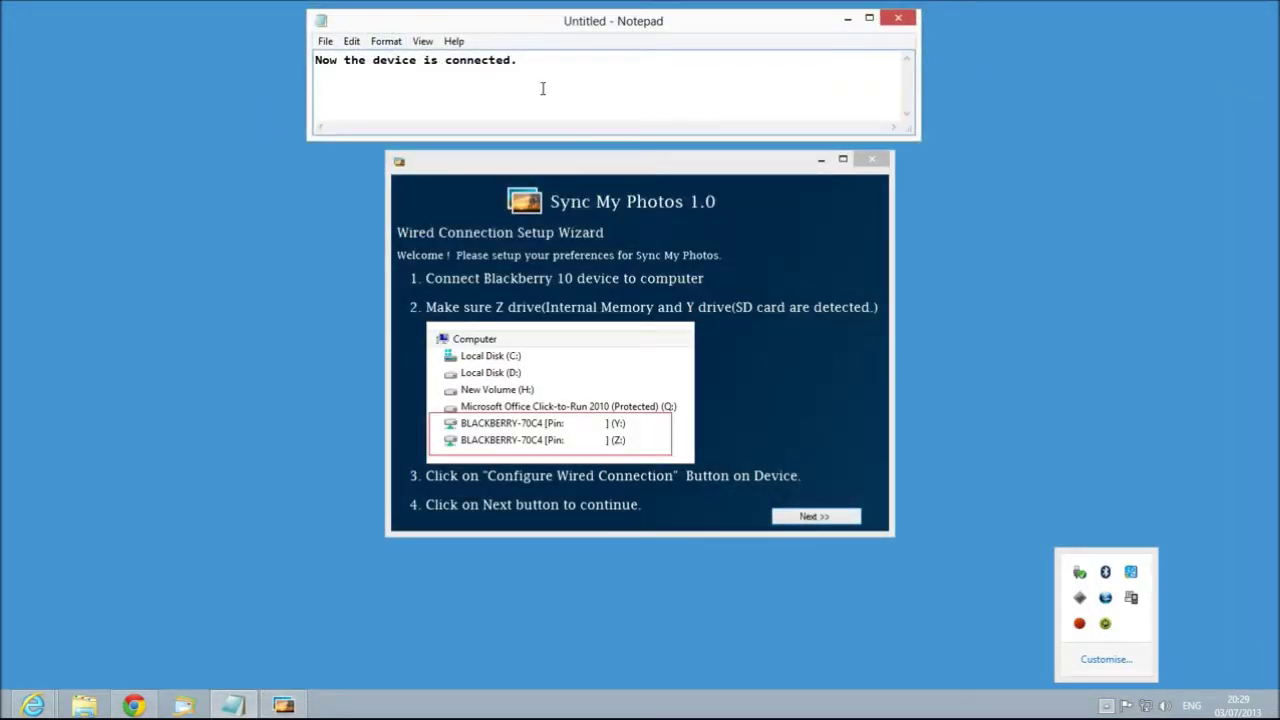
key(ctrl+a)
text(S)
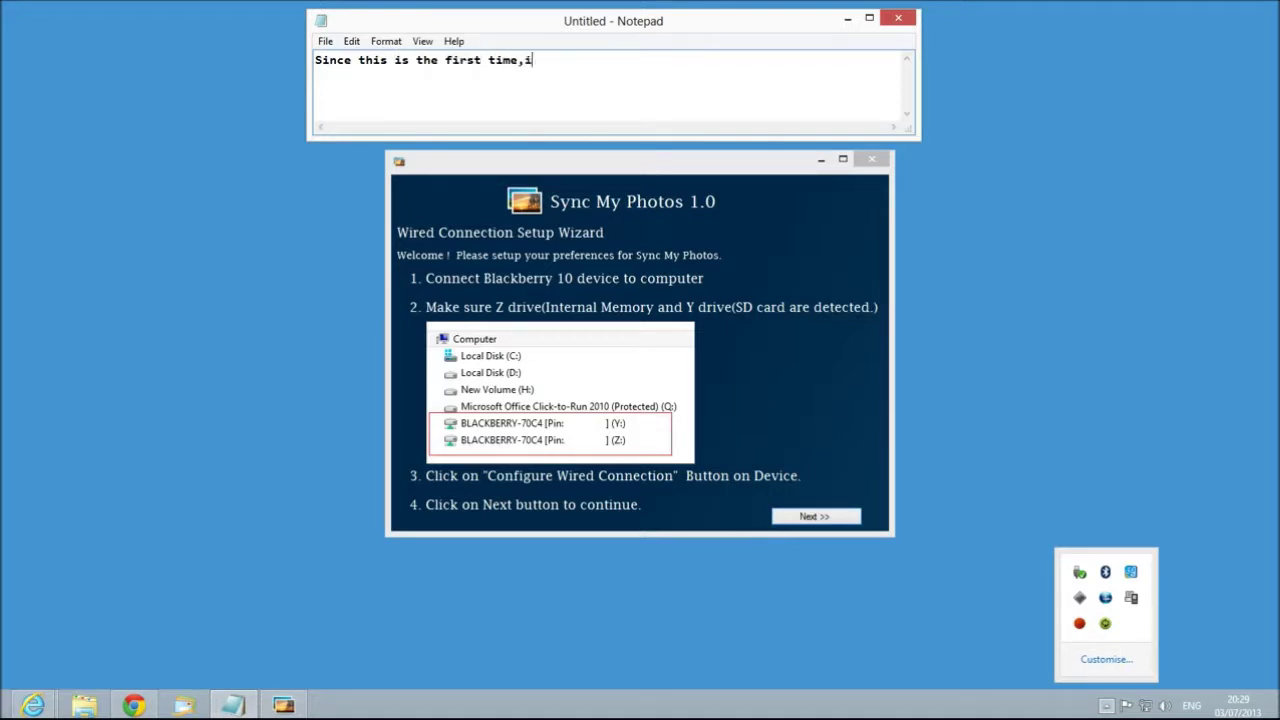
text(plays you the setup screen.)
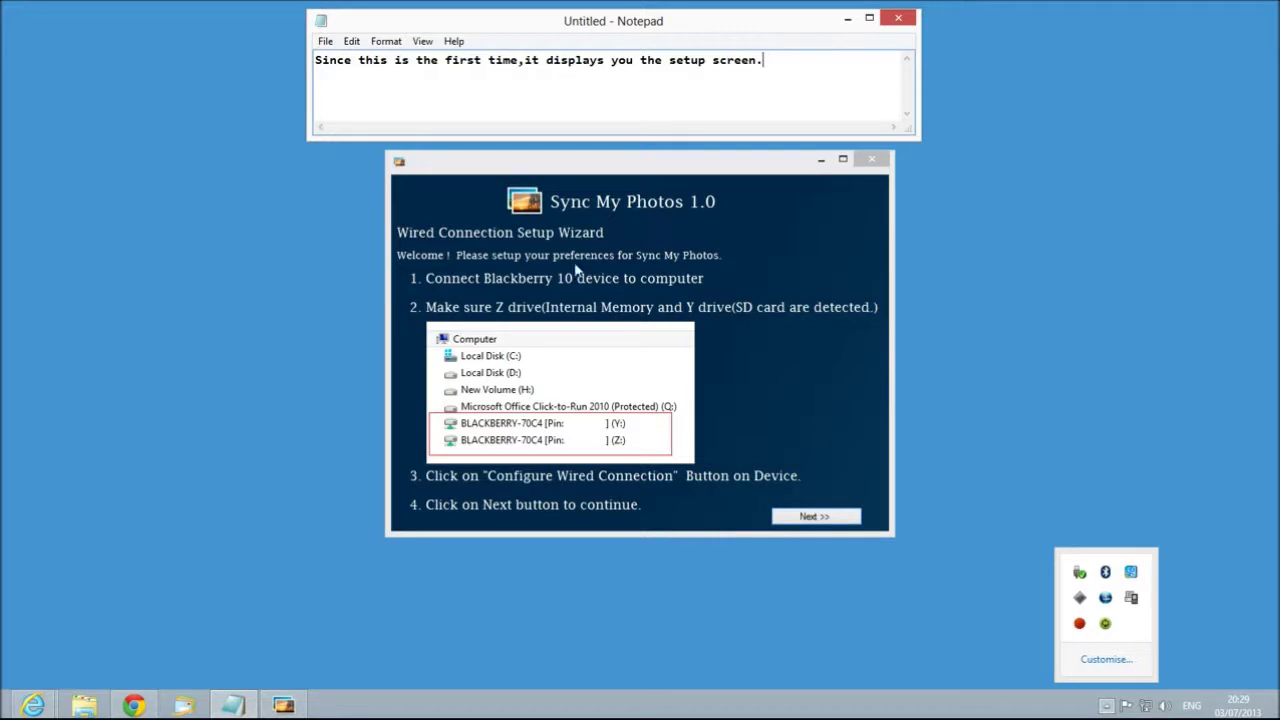
- Continue the setup wizard and replace the Notepad text with "Now i have to open the Sync My Photos client on my phone and click on "Configure Wired Connection""
click(808, 518)
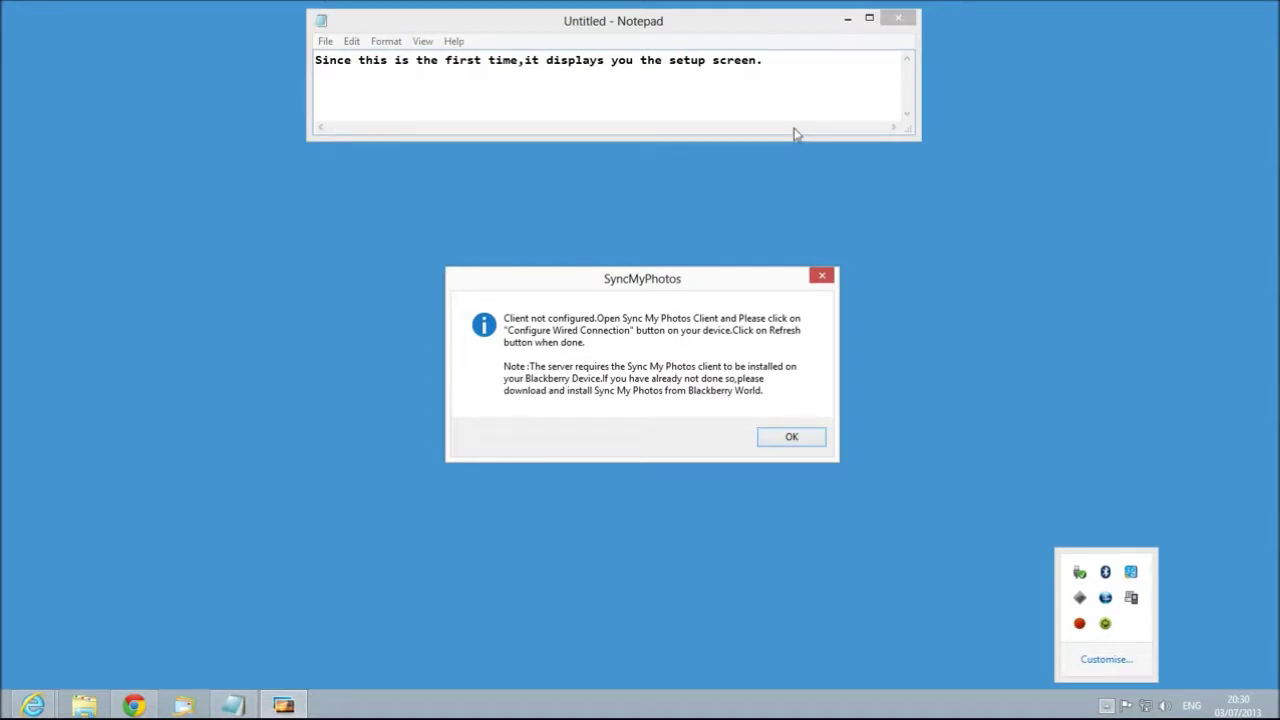
drag(800, 58, 315, 60)
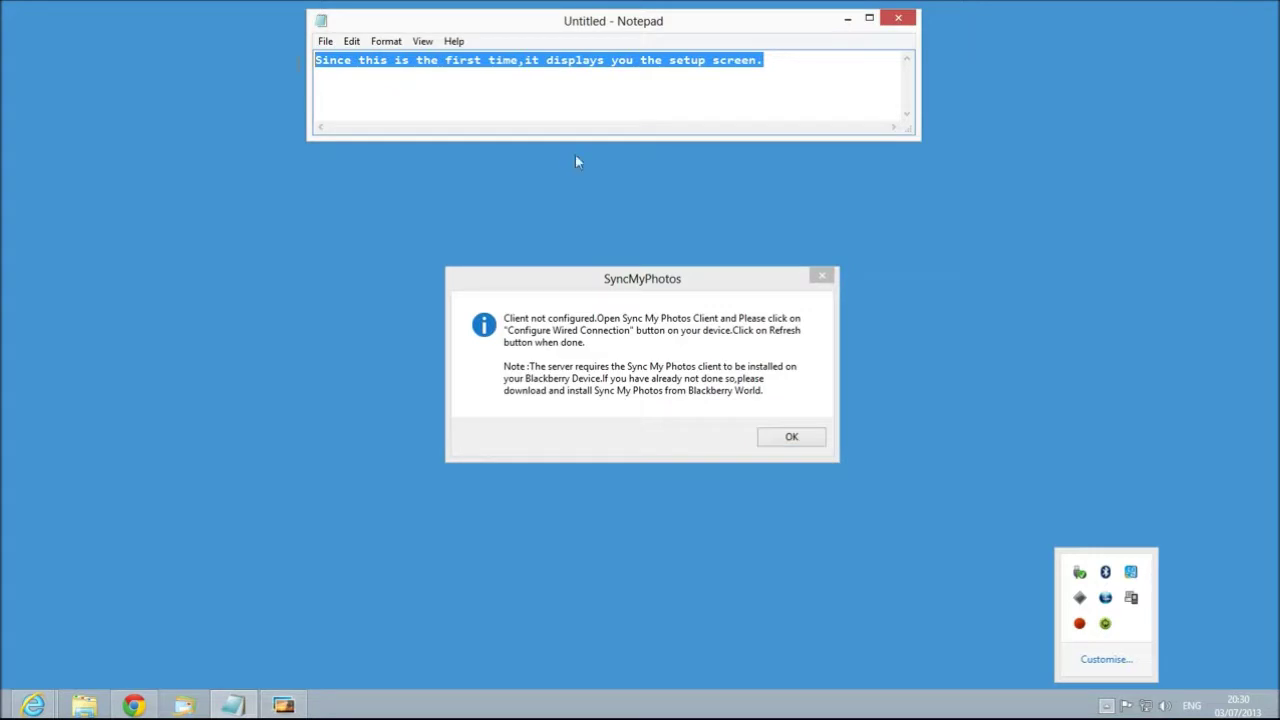
text(Now i have)
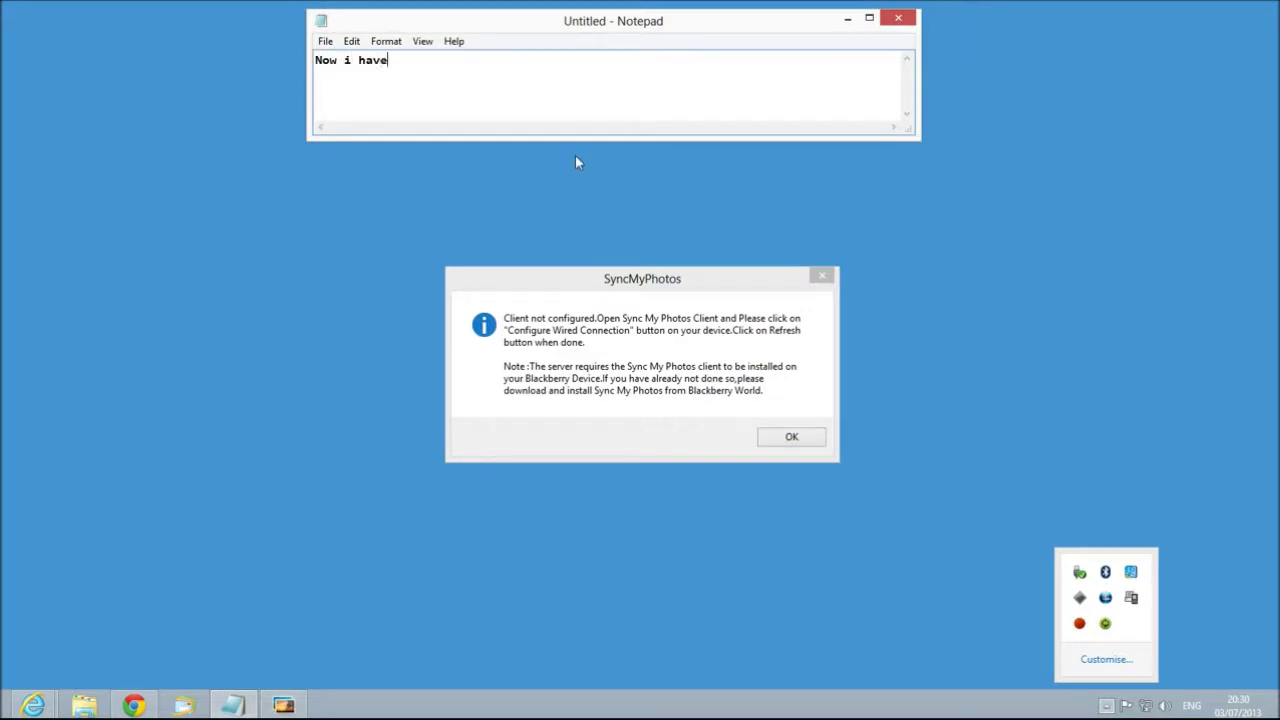
text( to open the Sync My )
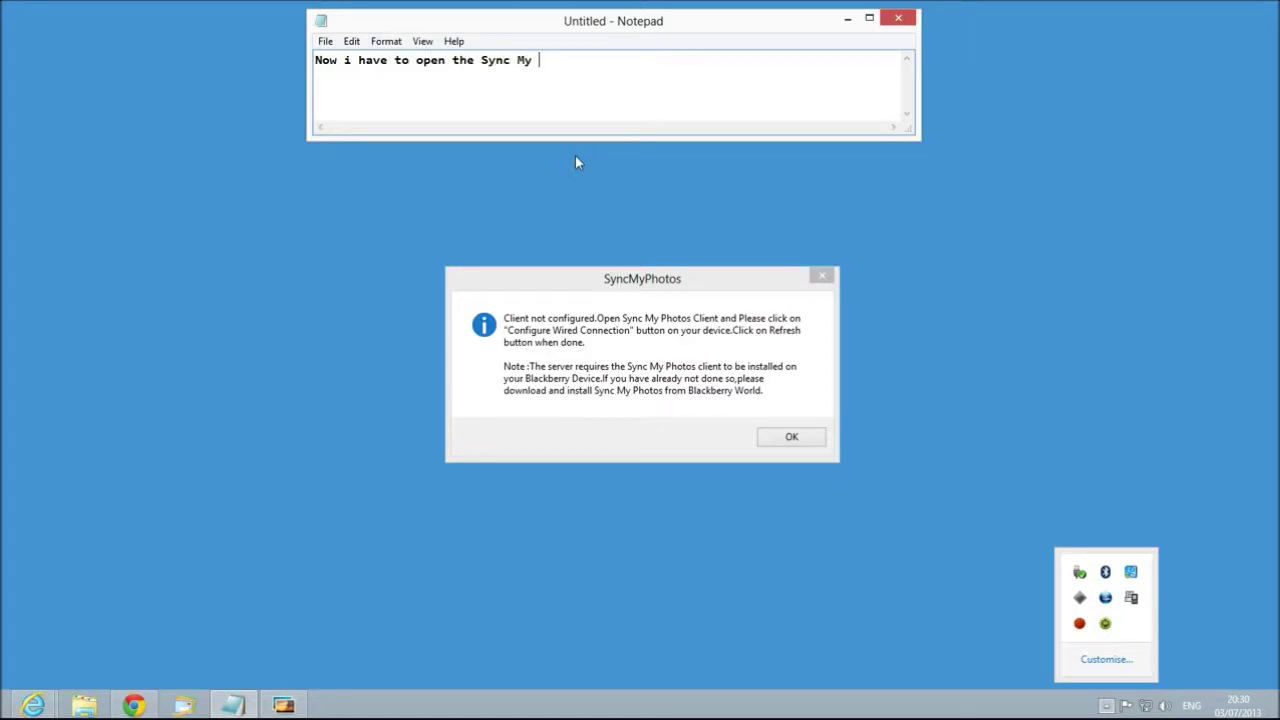
text(Photos client on my phone )
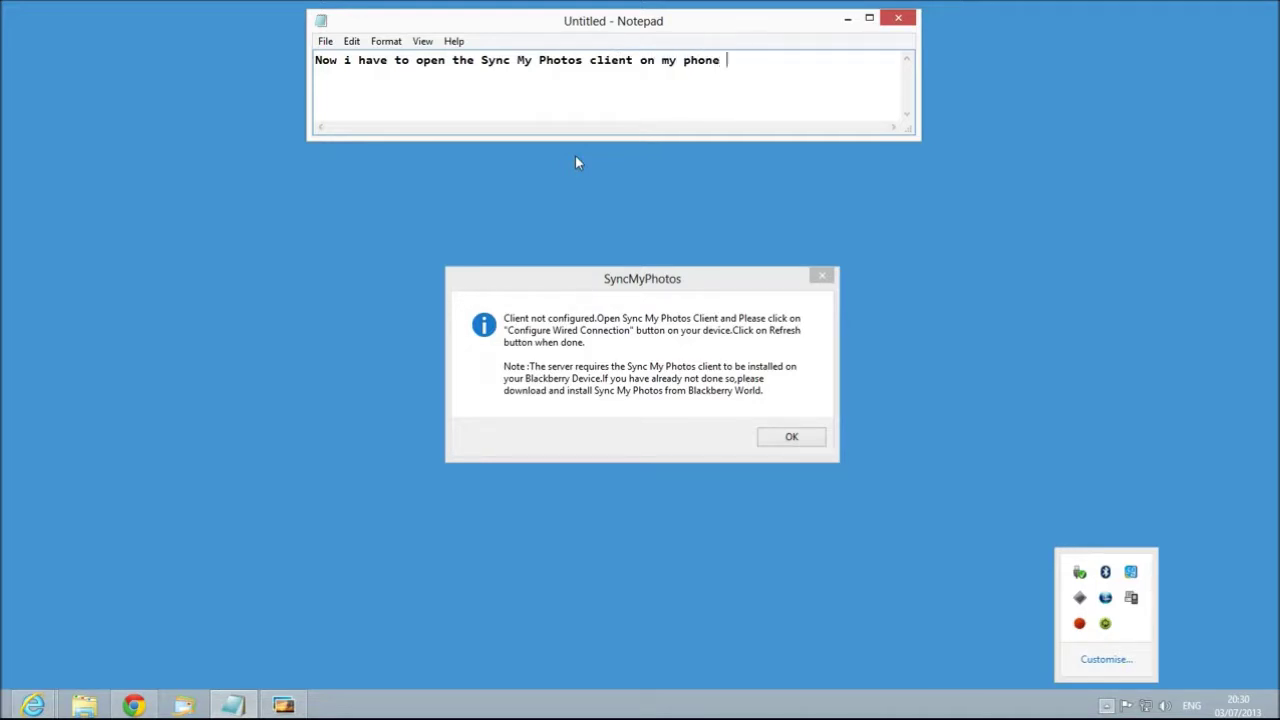
text(and click)
key(Return)
text(on "Configure )
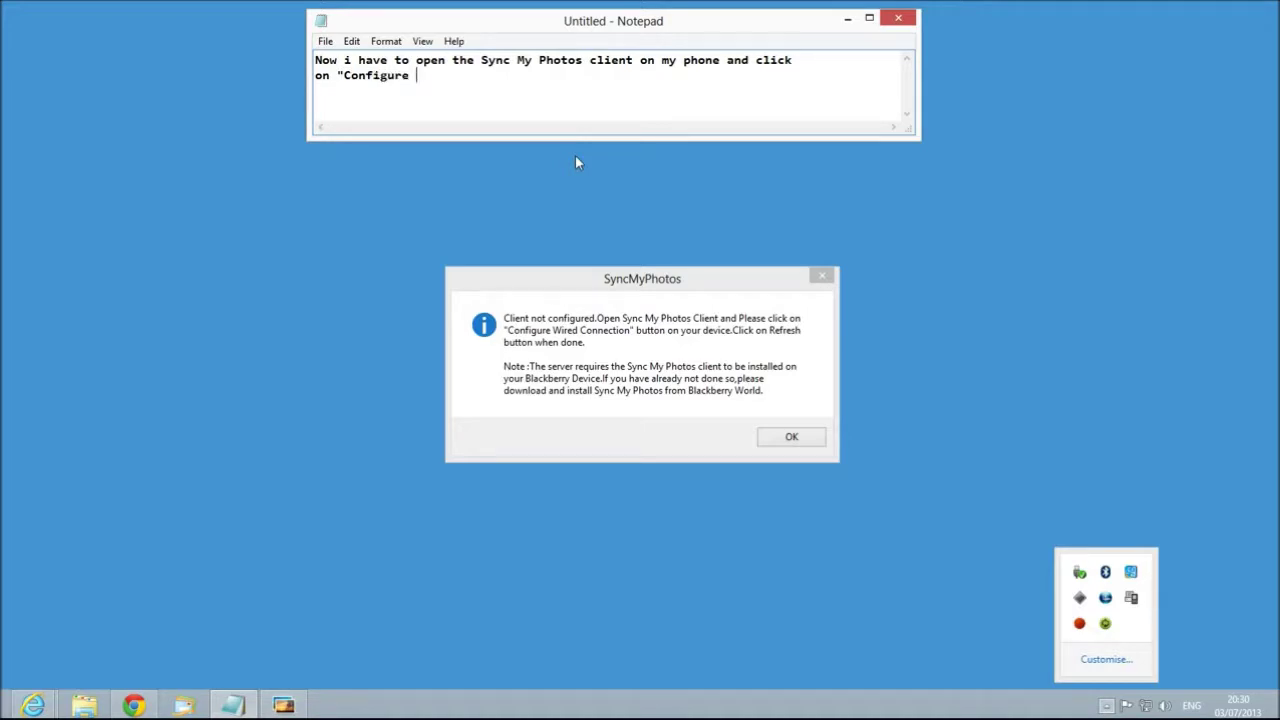
text(Wired Connection")
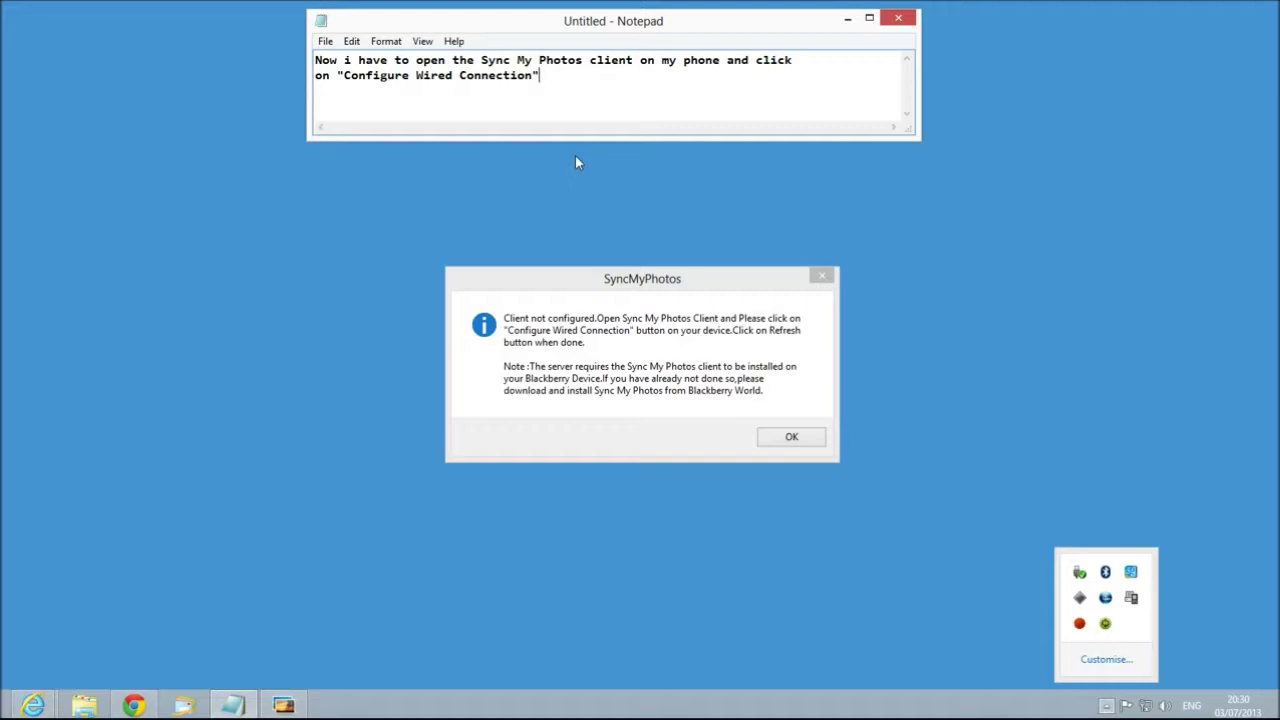
- Replace the Notepad text with "ok i have don this.Now i will click on ok."
key(ctrl+a)
text(ok ihave)
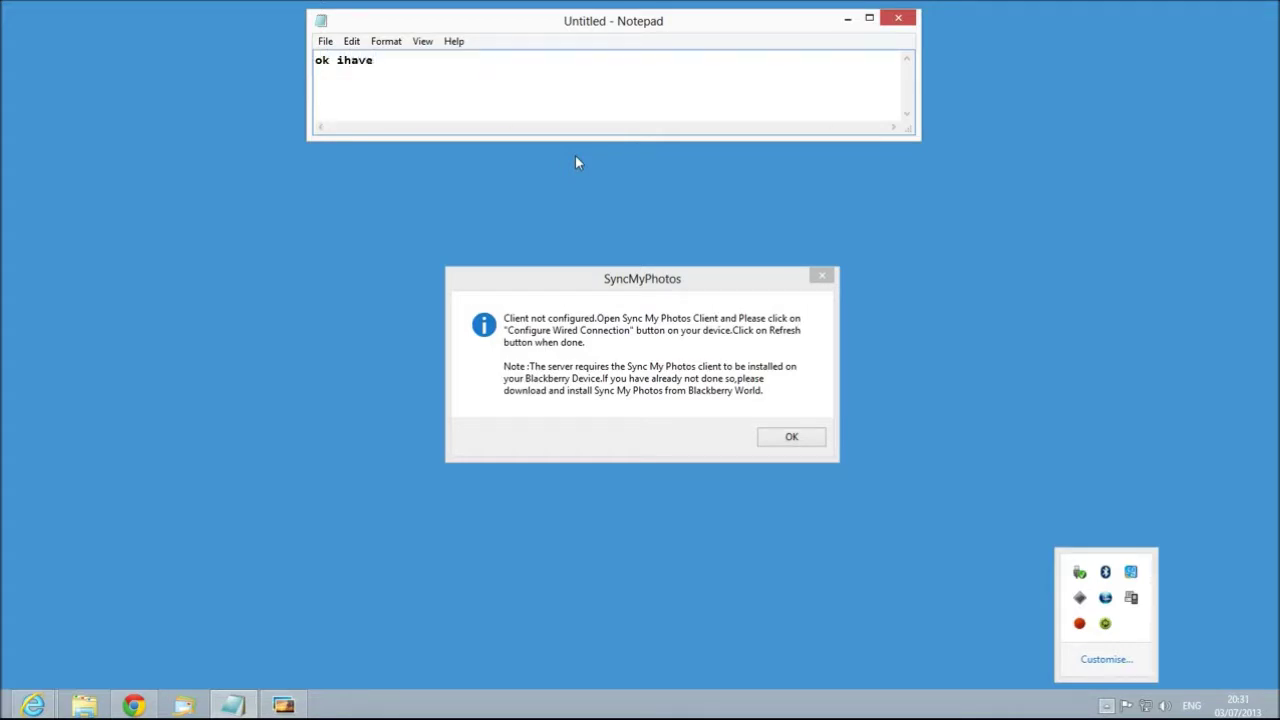
key(Left)
key(Left)
text(don this.Now i will click on )
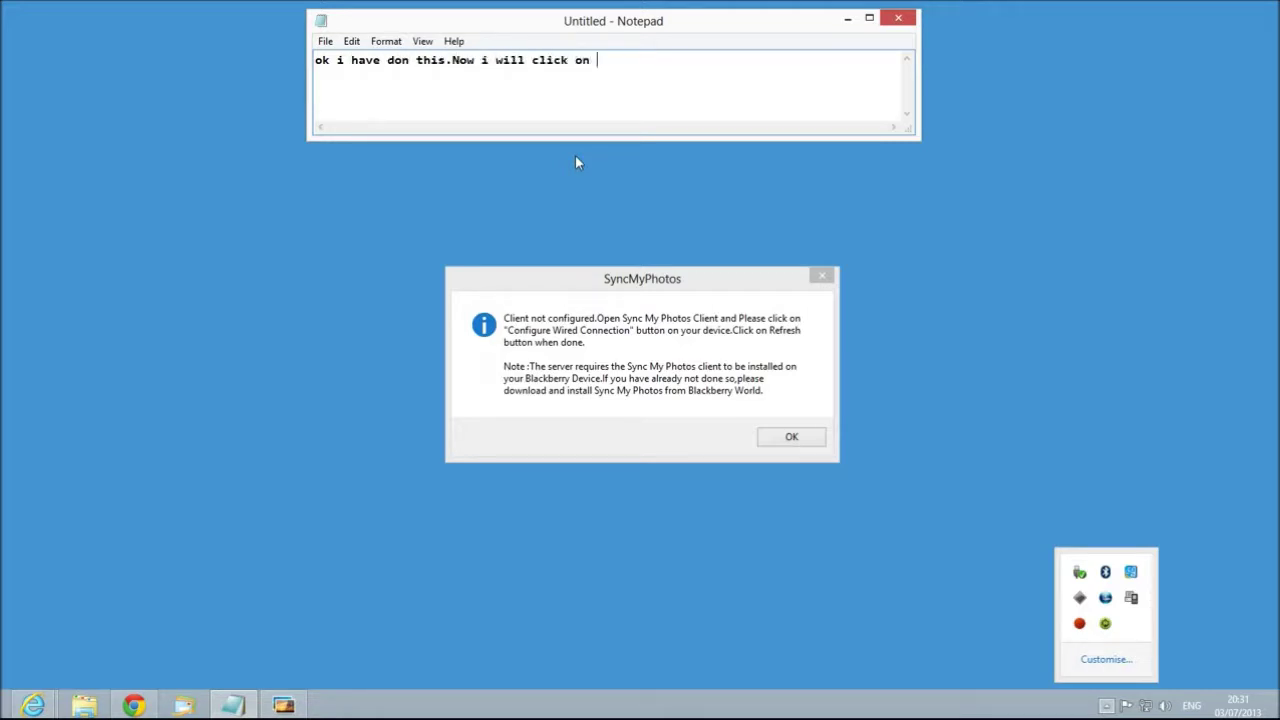
text(Sync M)
key(BackSpace)
key(BackSpace)
key(BackSpace)
key(BackSpace)
key(BackSpace)
key(BackSpace)
text(ok.)
- Dismiss the client configuration message and refresh the drive and client detection in the Wired Connection Wizard
click(811, 440)
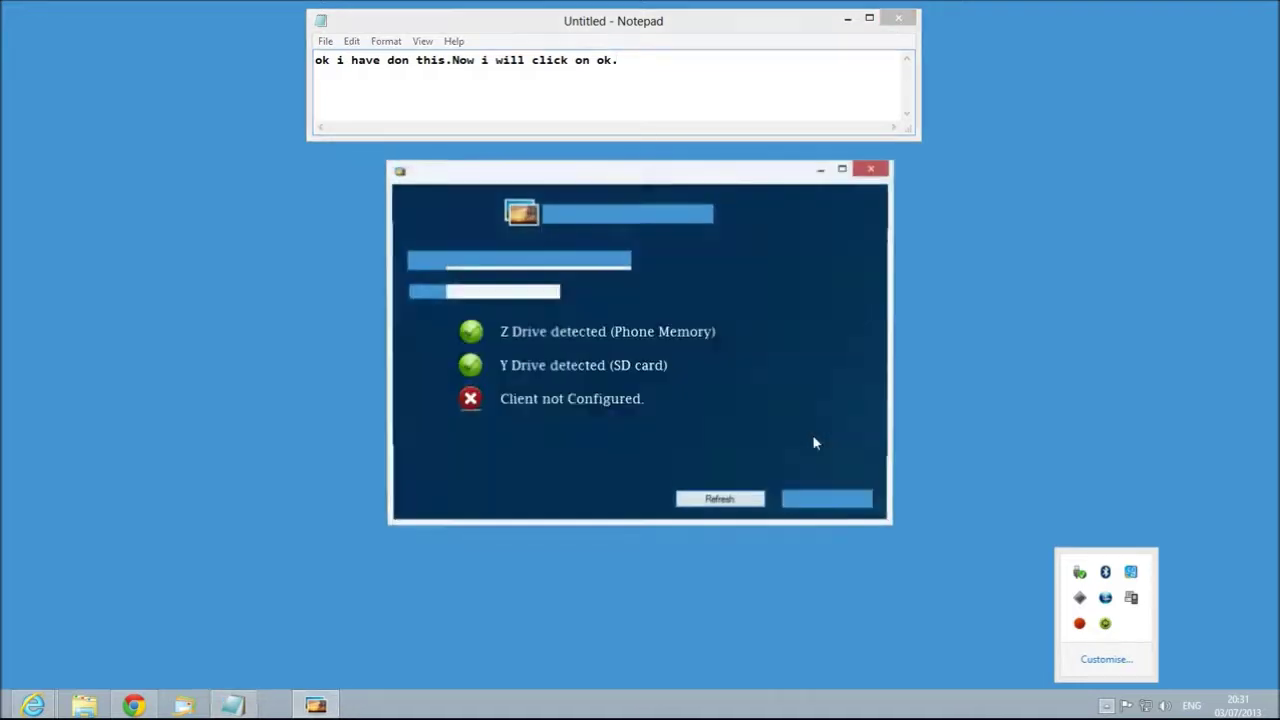
click(711, 503)
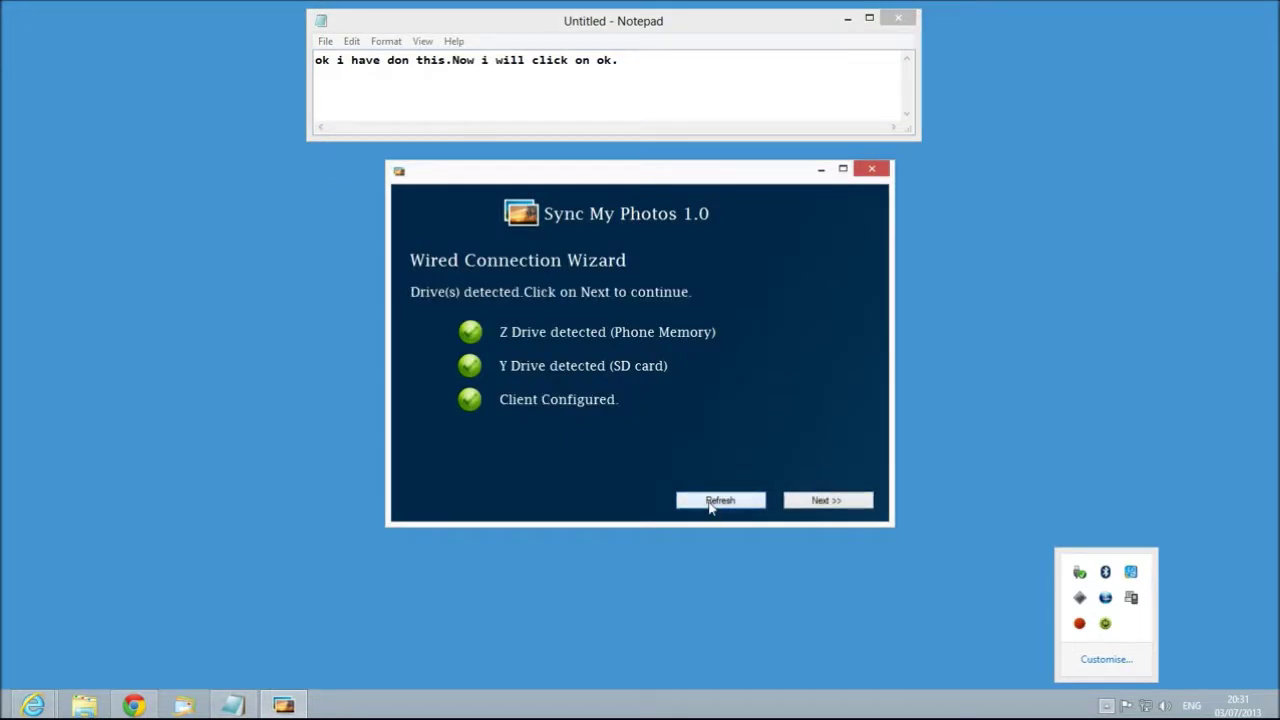
- Replace the Notepad text with "I hit on Refresh button."
click(639, 62)
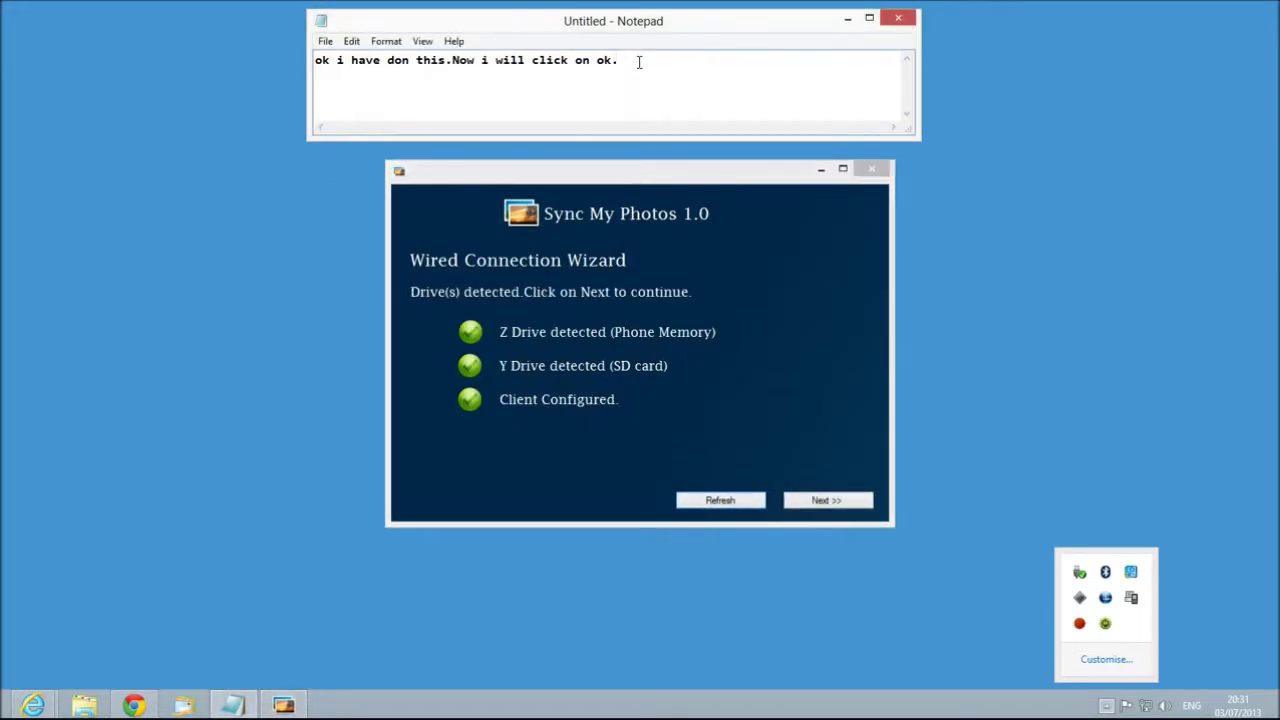
key(ctrl+a)
key(BackSpace)
text(hit on Re)
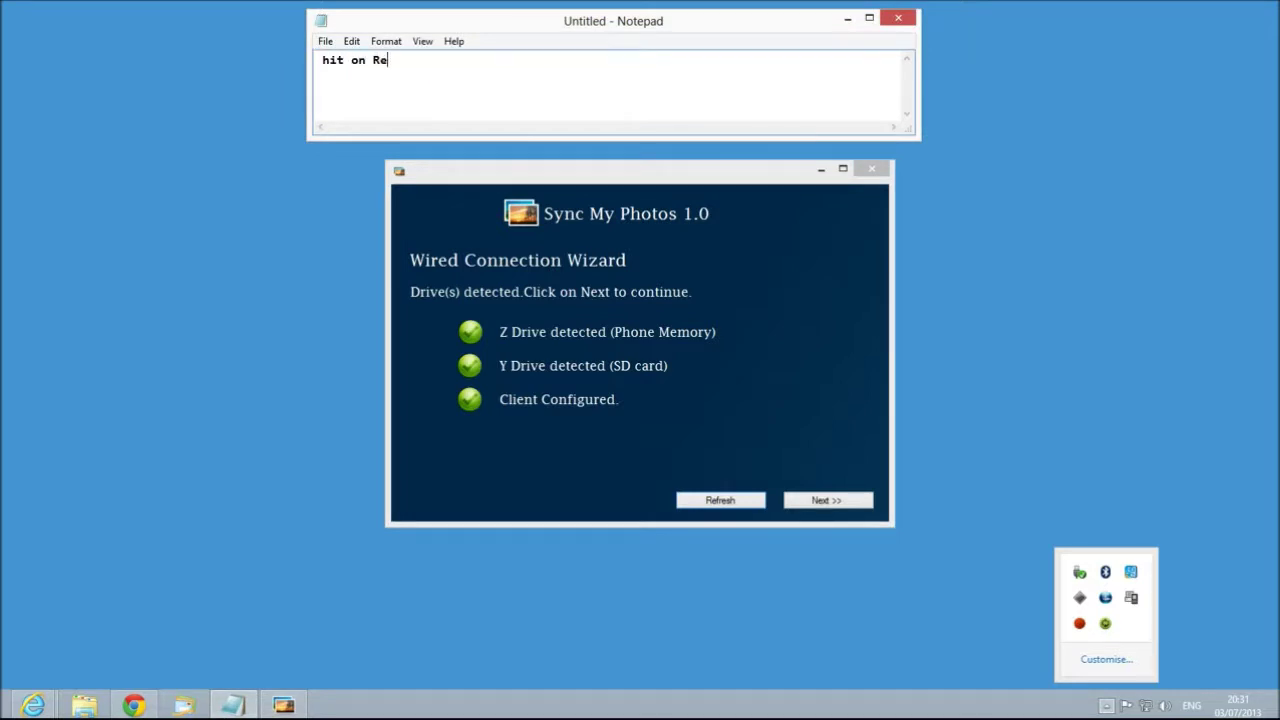
text(fresh button.)
text(I)
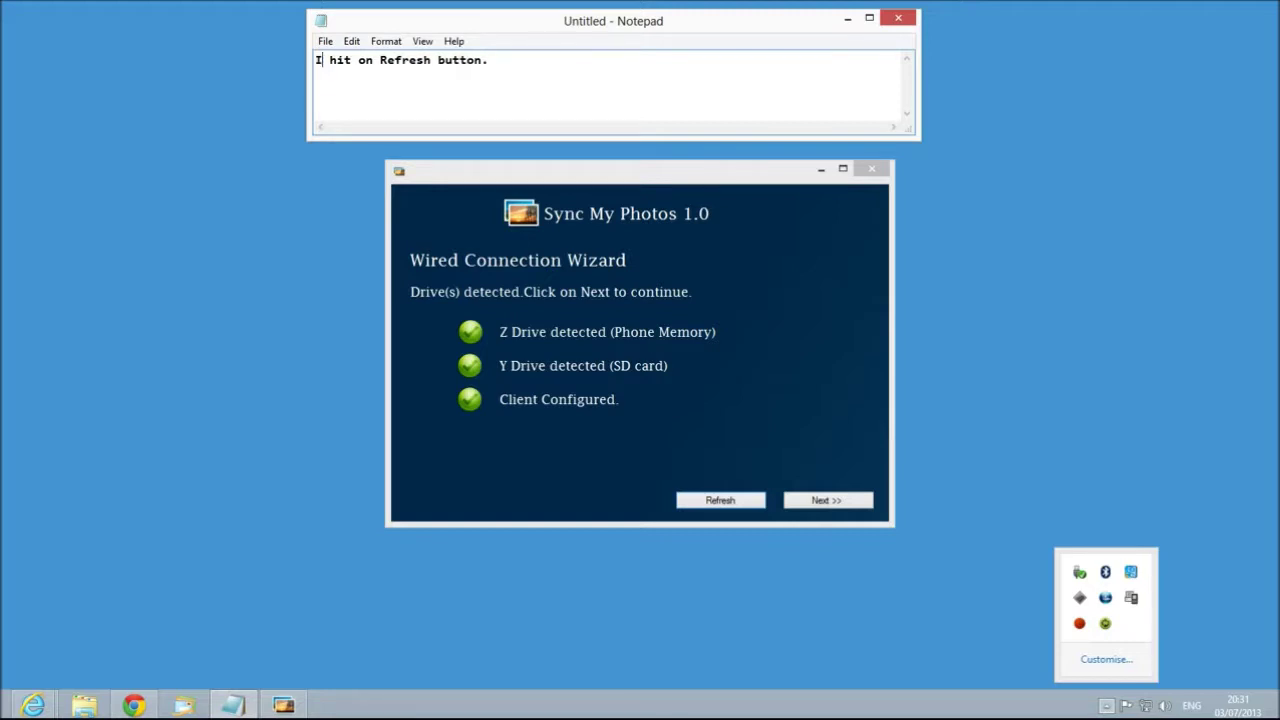
- Add the lines "Now everything looks okay." and "Hitting Next button.." below the first line in Notepad
click(380, 60)
key(Return)
text(Now everything look sokay)
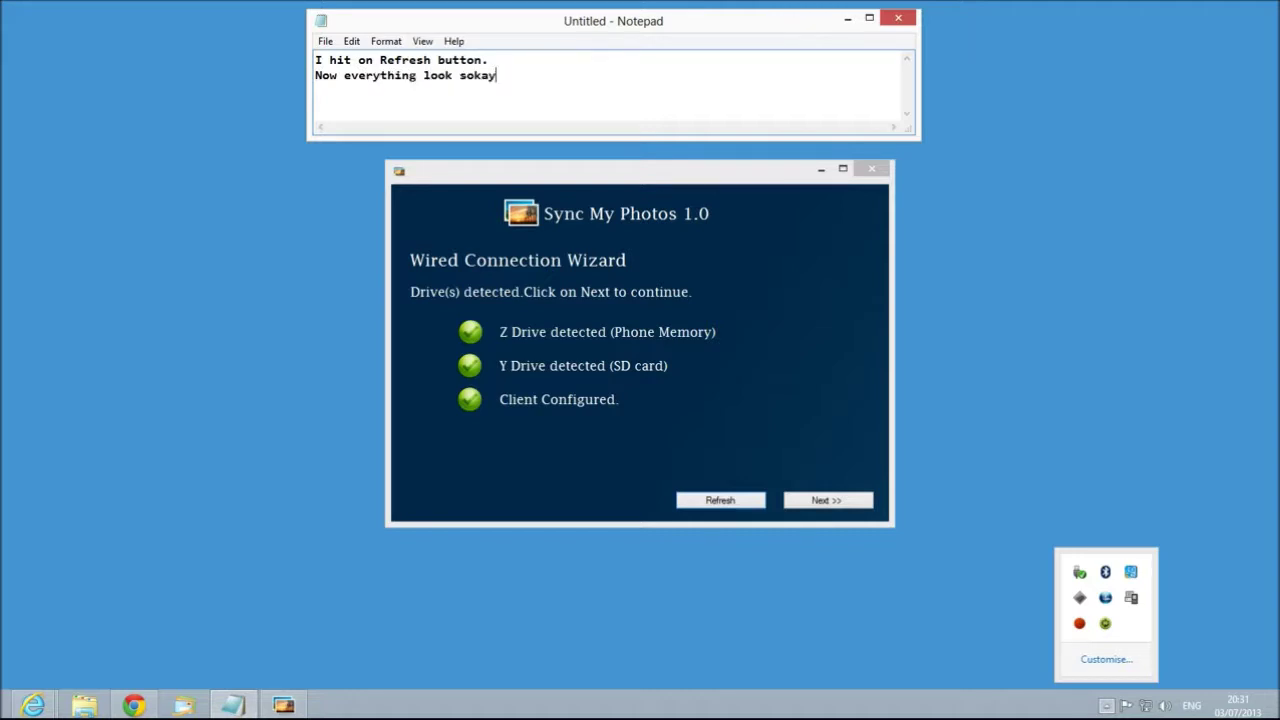
key(BackSpace)
key(BackSpace)
key(BackSpace)
key(BackSpace)
key(BackSpace)
key(BackSpace)
text(s okay.)
key(Return)
text(Hitting Next butto)
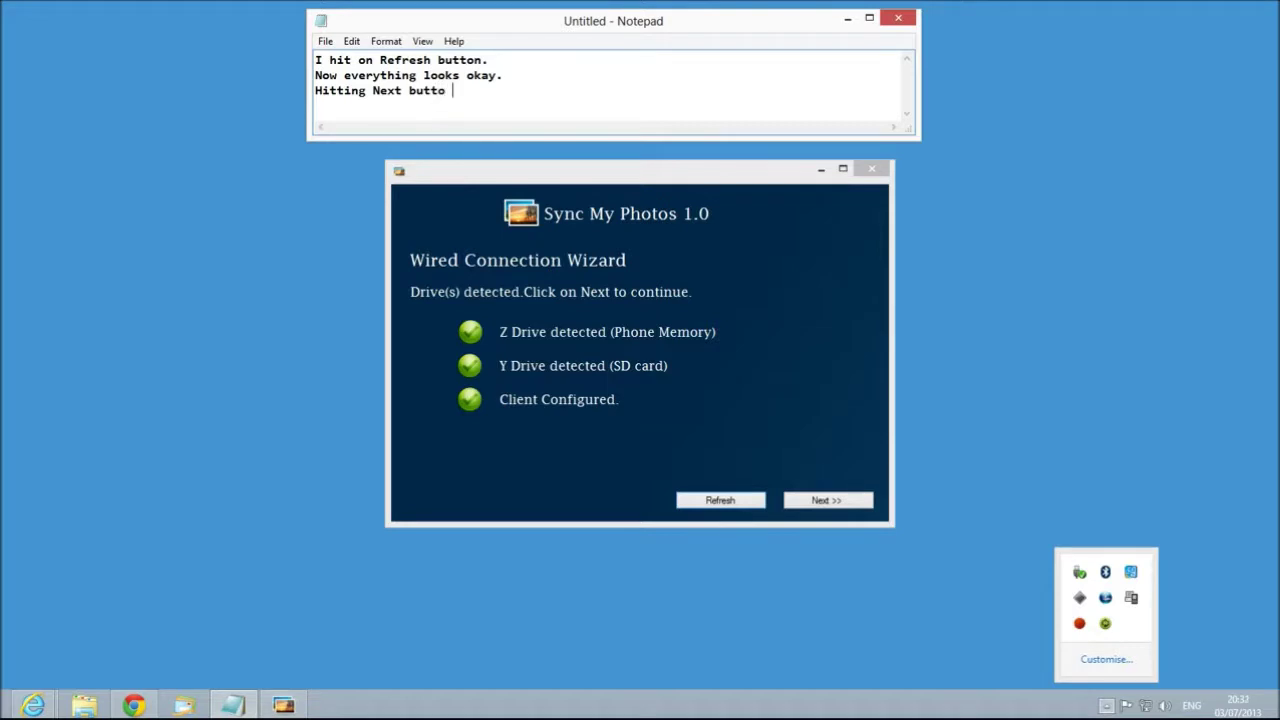
text(n..)
- Continue to the phone-to-PC sync setup and select the Camera, Photos and Downloads folders under Phone Memory
click(826, 500)
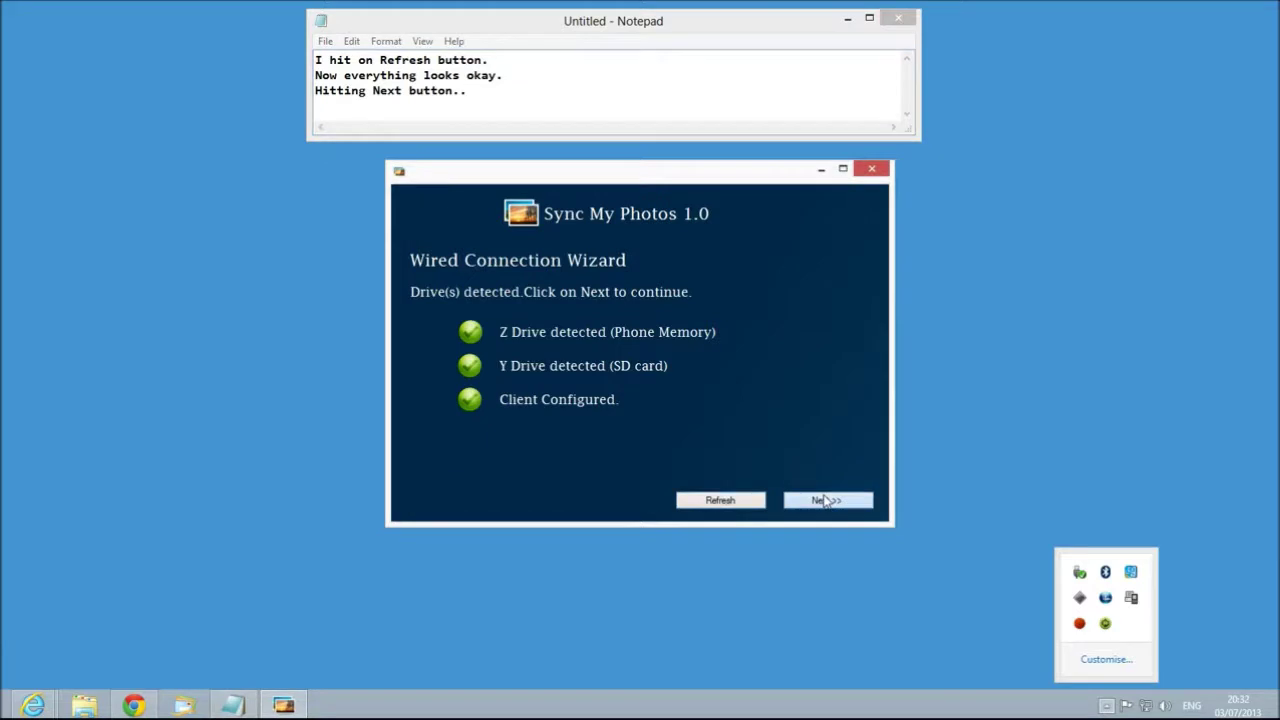
click(438, 346)
click(438, 371)
click(438, 398)
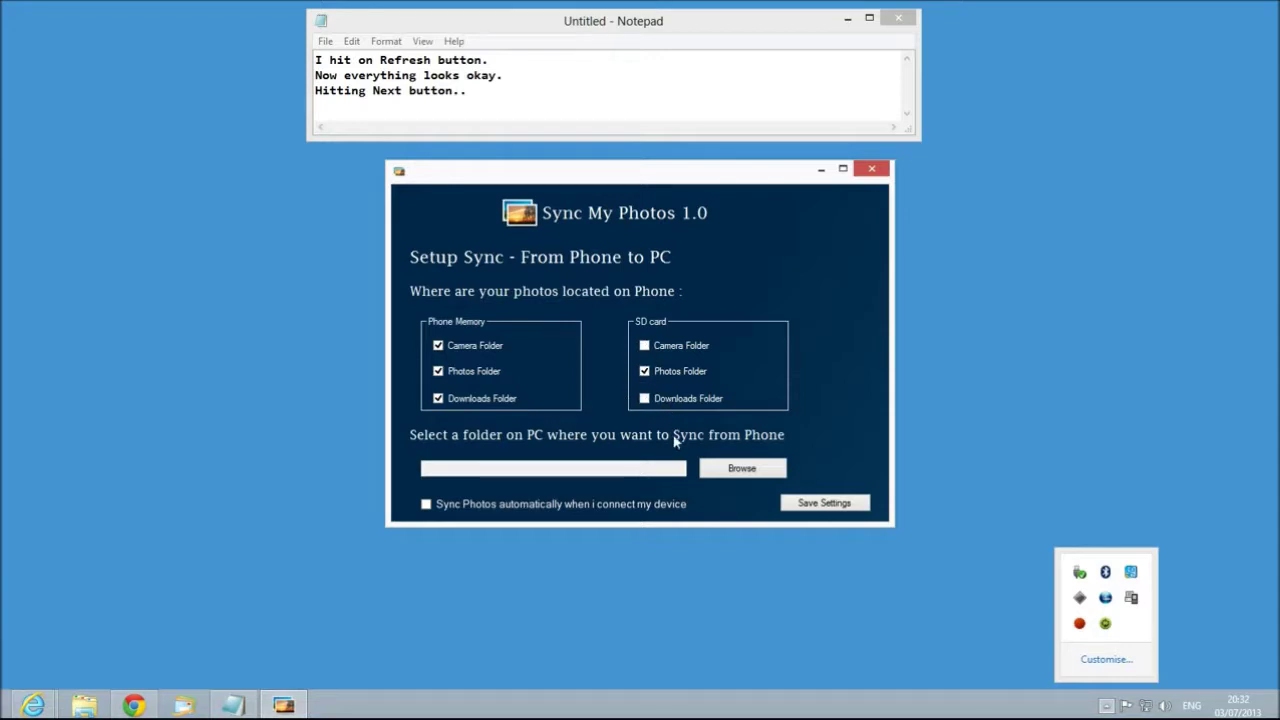
- Replace the Notepad text with "select the folders to be considered for sync."
click(465, 96)
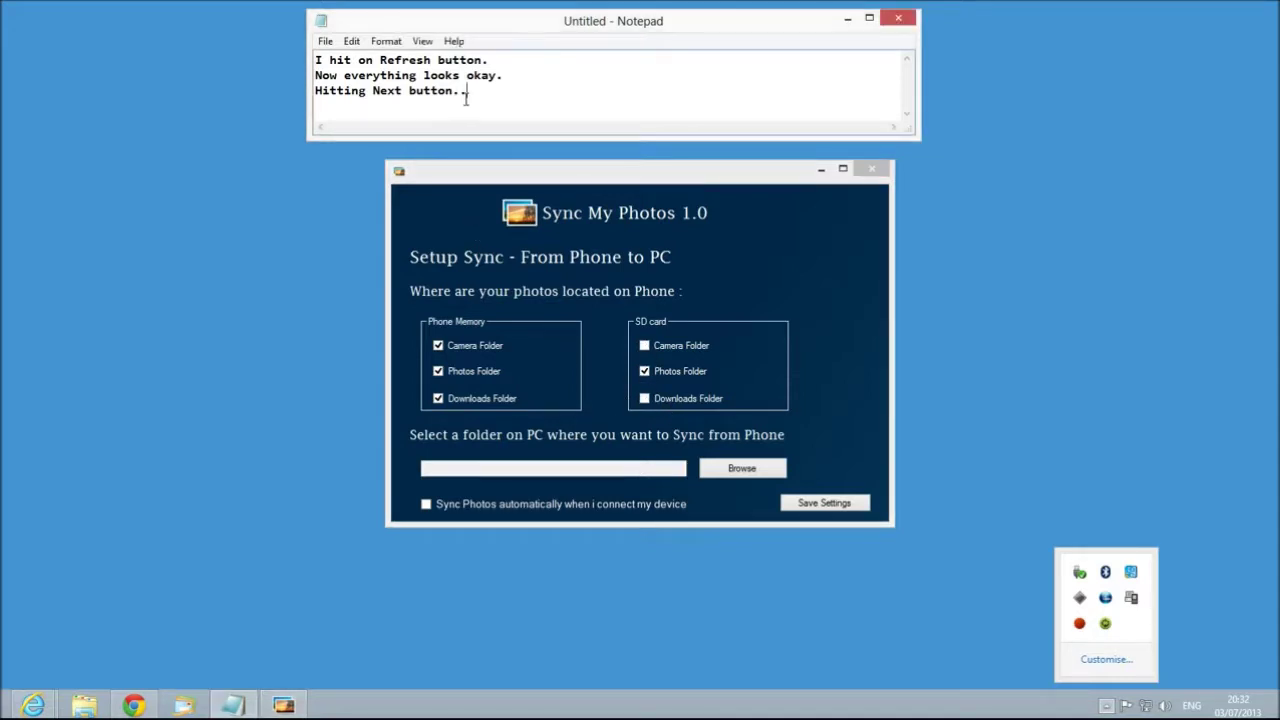
key(ctrl+a)
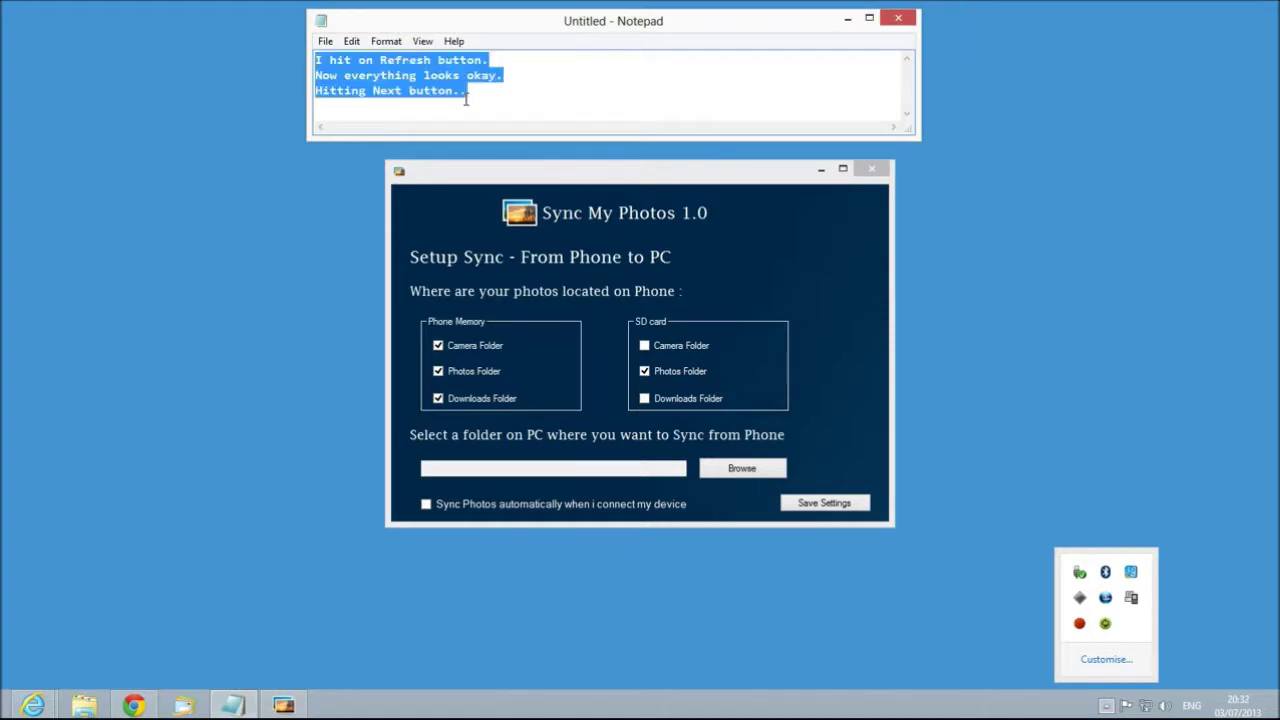
text(select the )
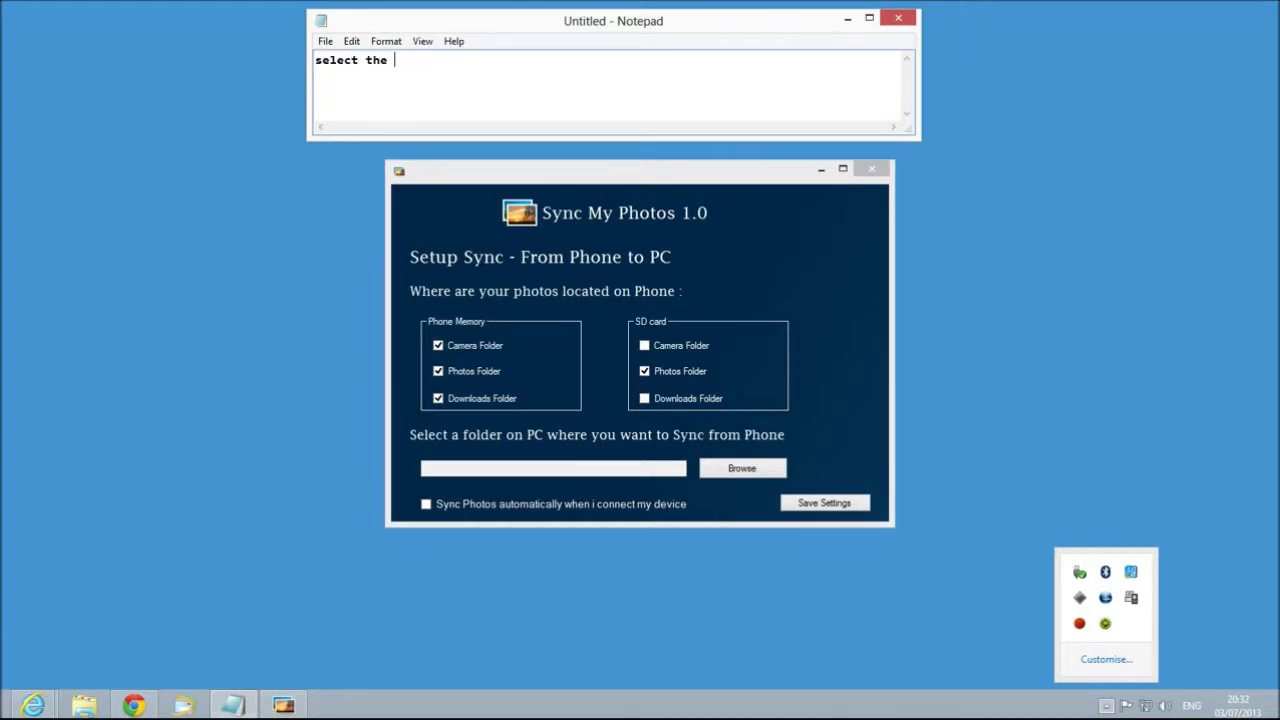
text(folders to be considered for sync)
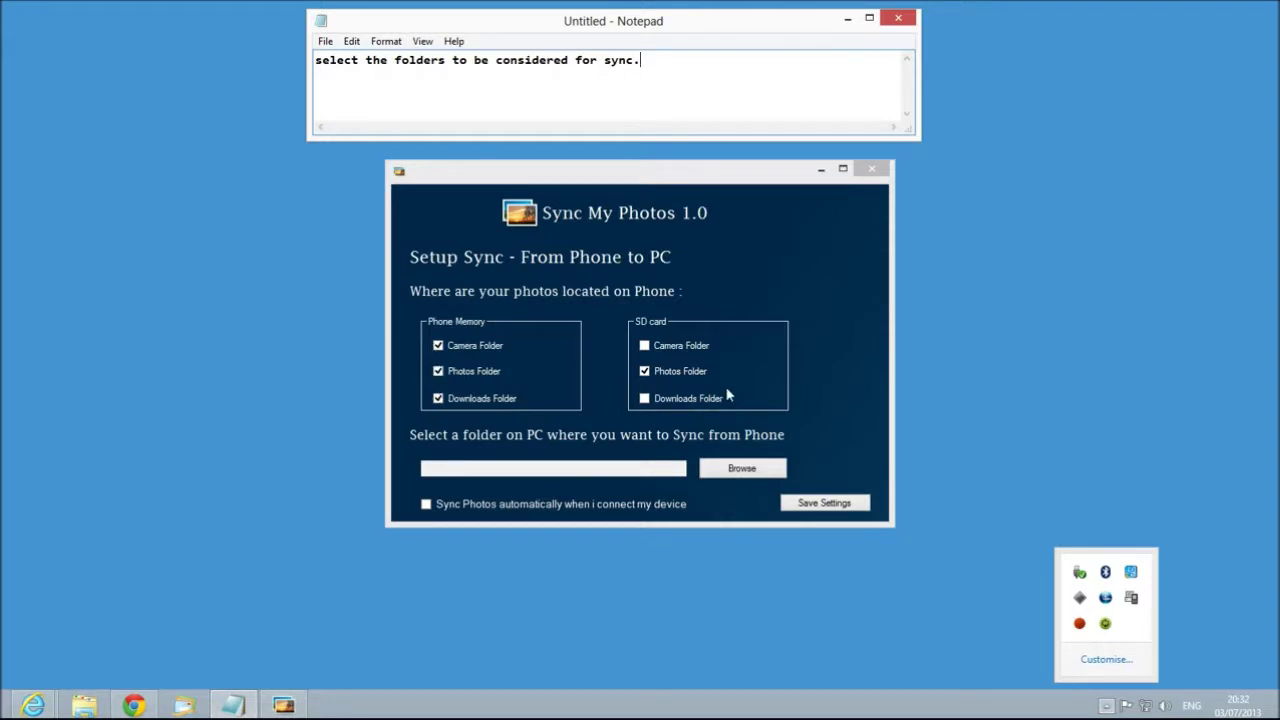
text(.)
- Add a second Notepad line reading "Now select the folder on your Computer where you want to Sync."
key(Return)
text(Now sle)
key(BackSpace)
key(BackSpace)
text(elect t)
text(he folder )
text(on your dev)
text(ice)
key(BackSpace)
key(BackSpace)
key(BackSpace)
key(BackSpace)
key(BackSpace)
key(BackSpace)
text(Computer w)
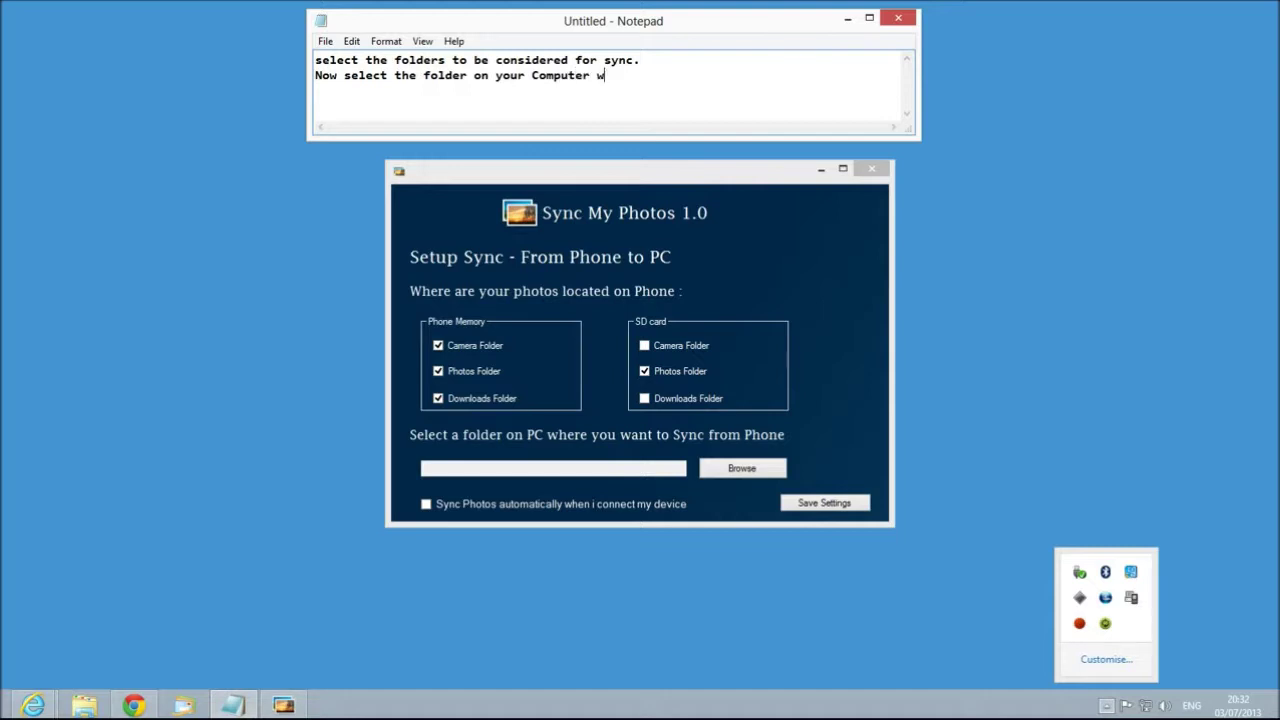
text(here you want to Sync.)
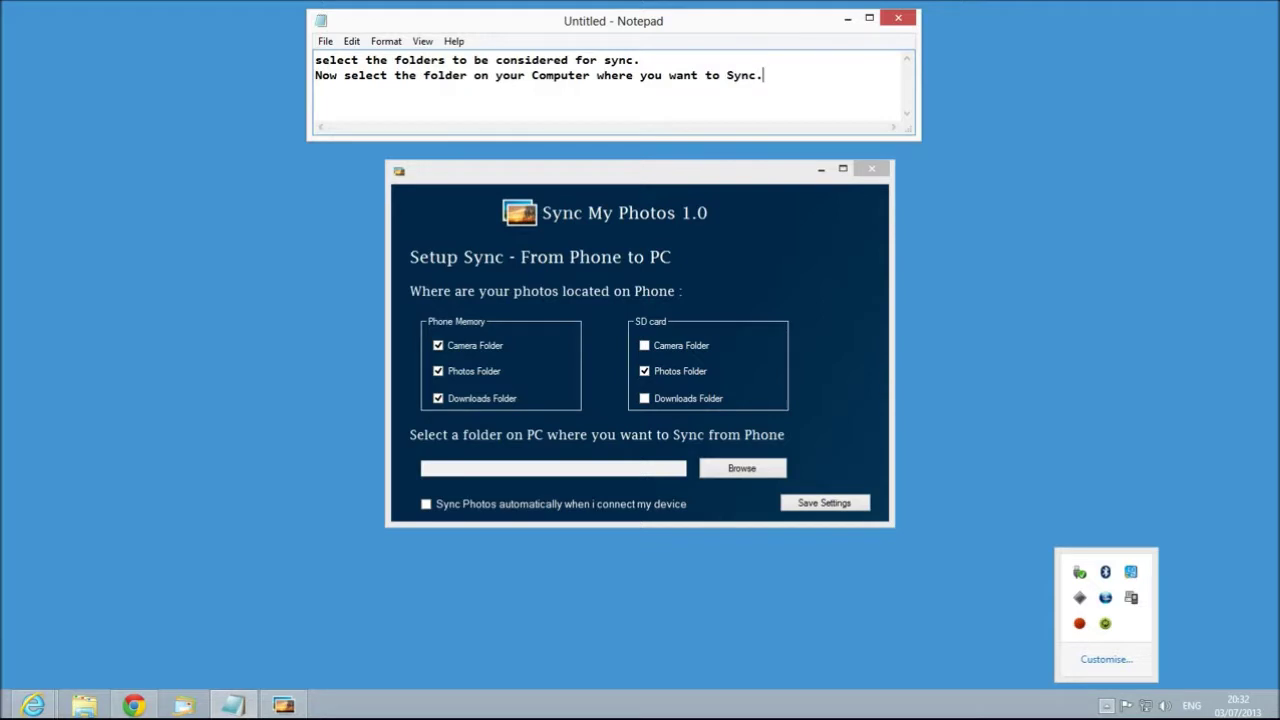
- Create a folder named My Photos on the BOOTCAMP (C:) drive and choose it as the PC folder for the sync
click(757, 470)
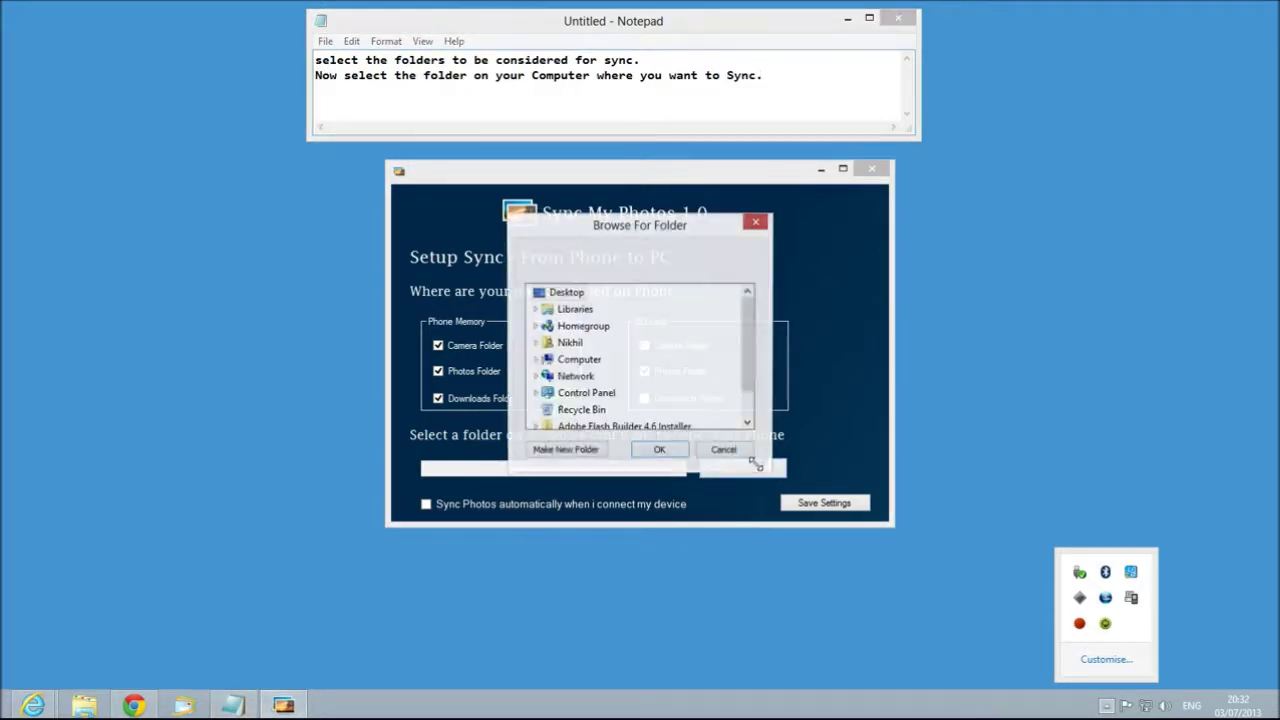
drag(751, 331, 751, 346)
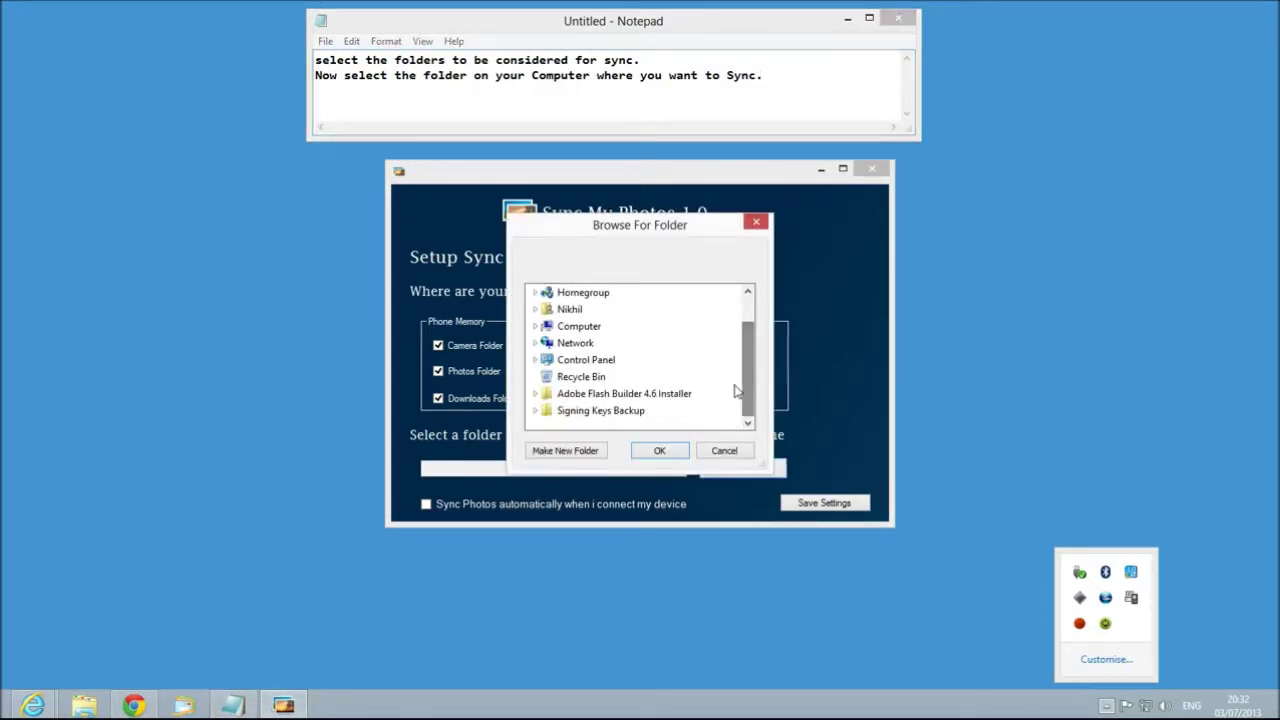
click(537, 327)
scroll(675, 353, down, 1)
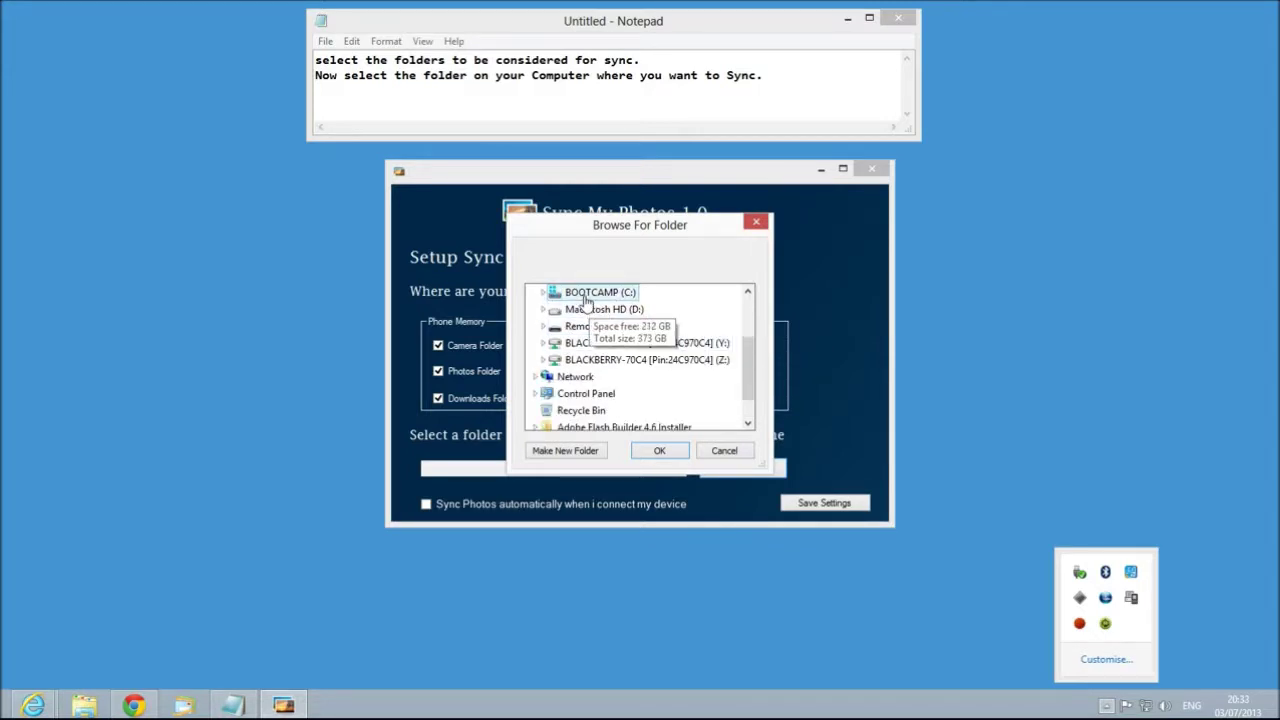
scroll(585, 305, up, 2)
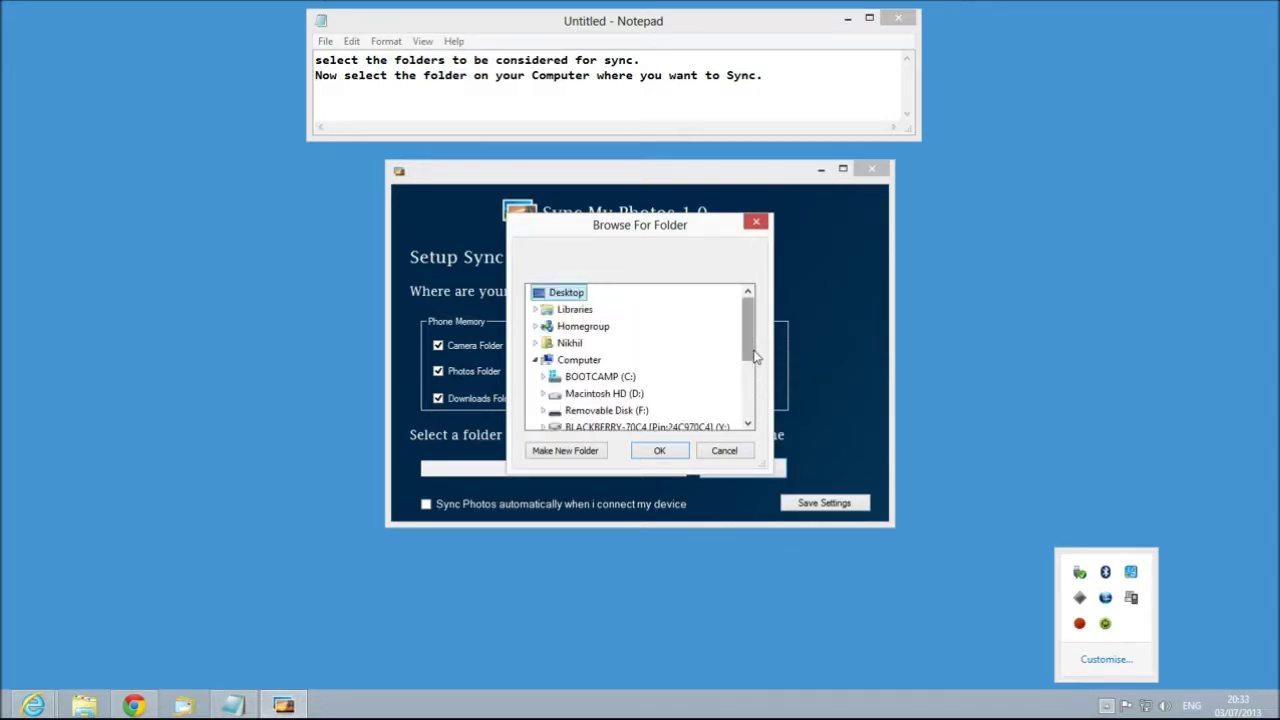
click(600, 377)
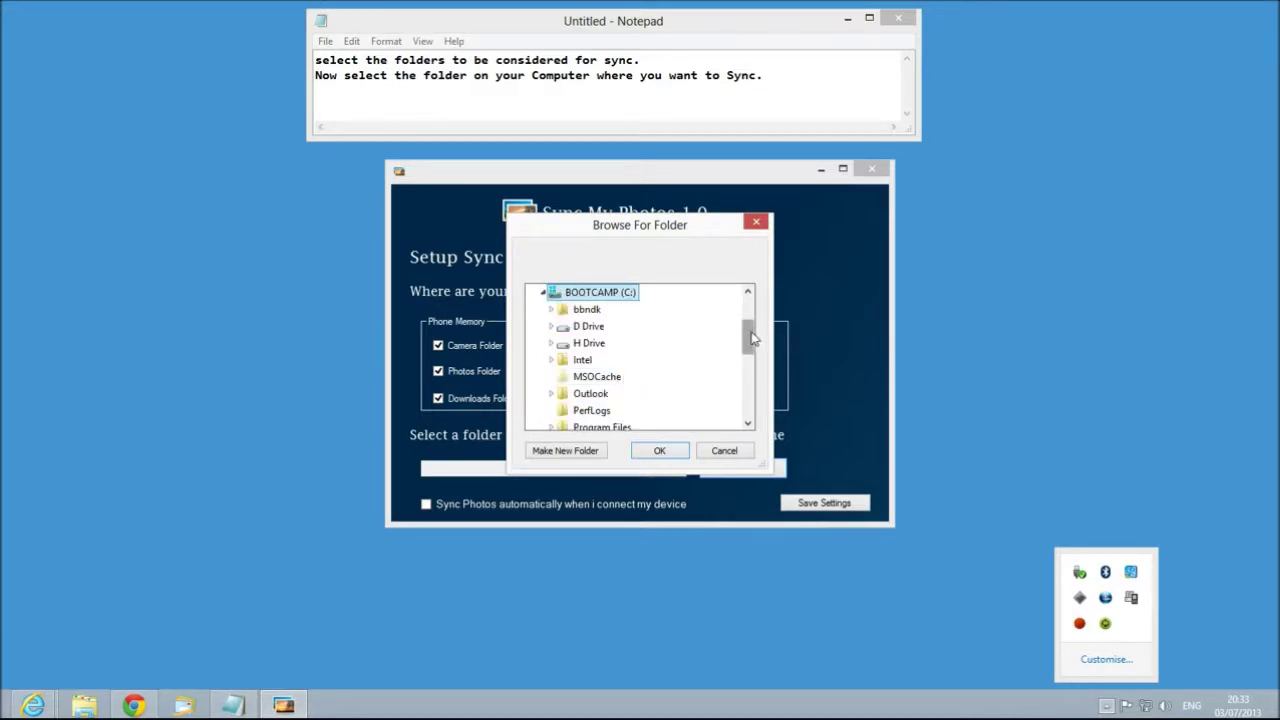
drag(753, 340, 753, 340)
click(567, 450)
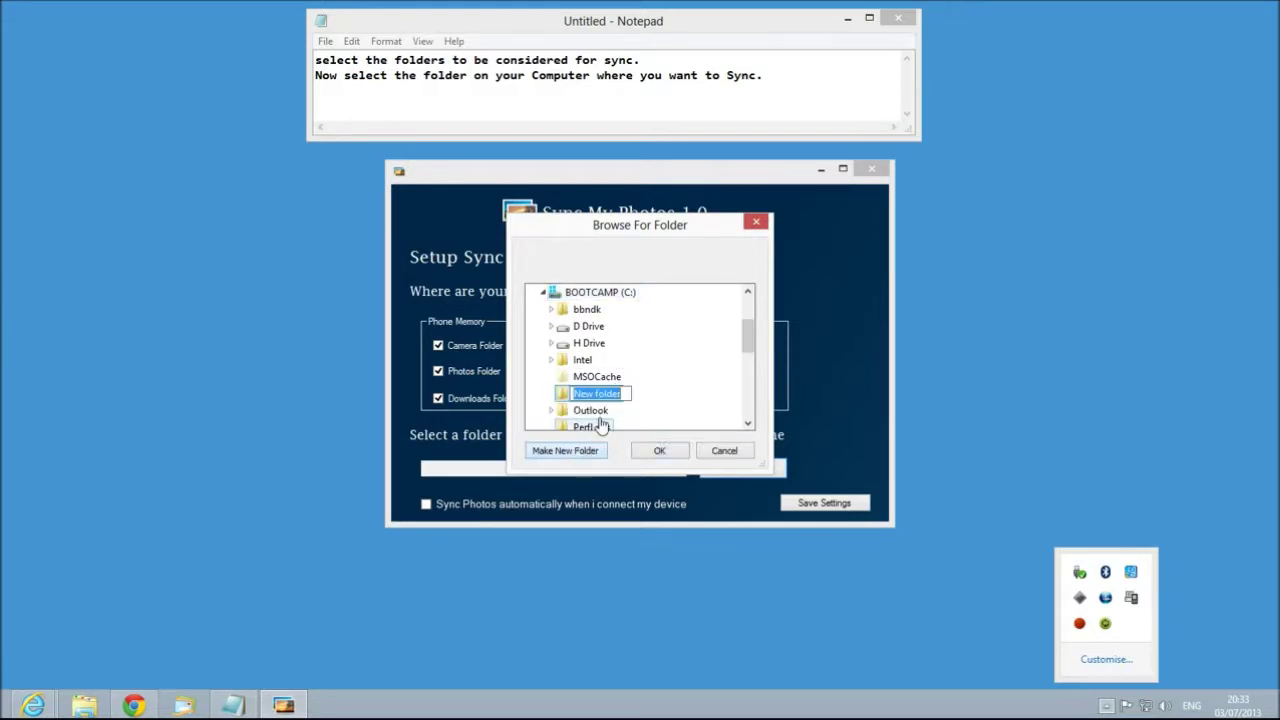
text(My )
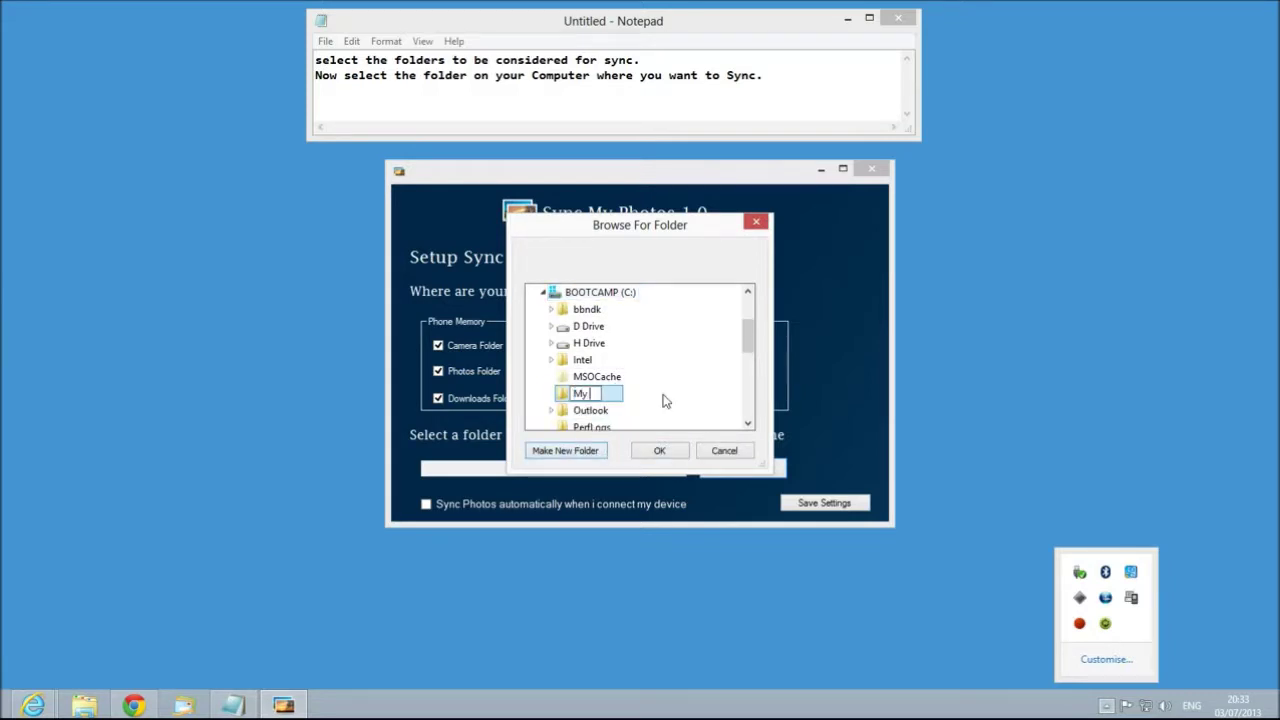
text(Photos)
key(Return)
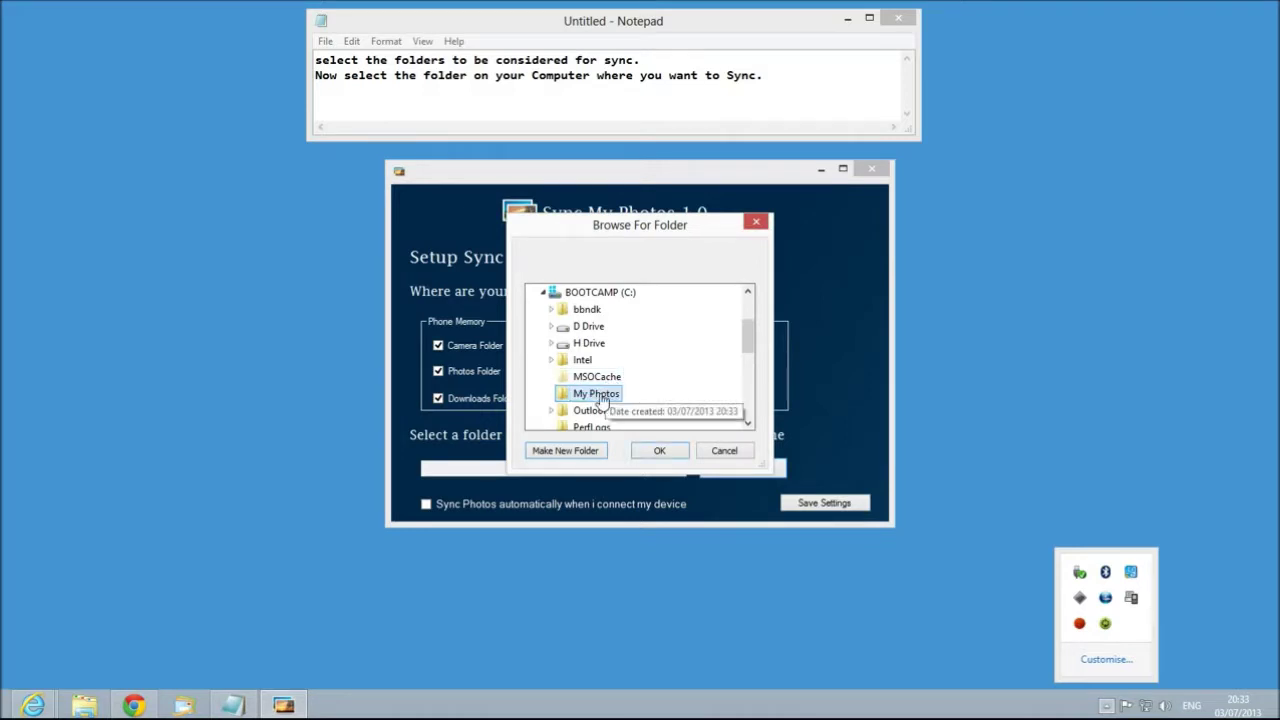
click(655, 450)
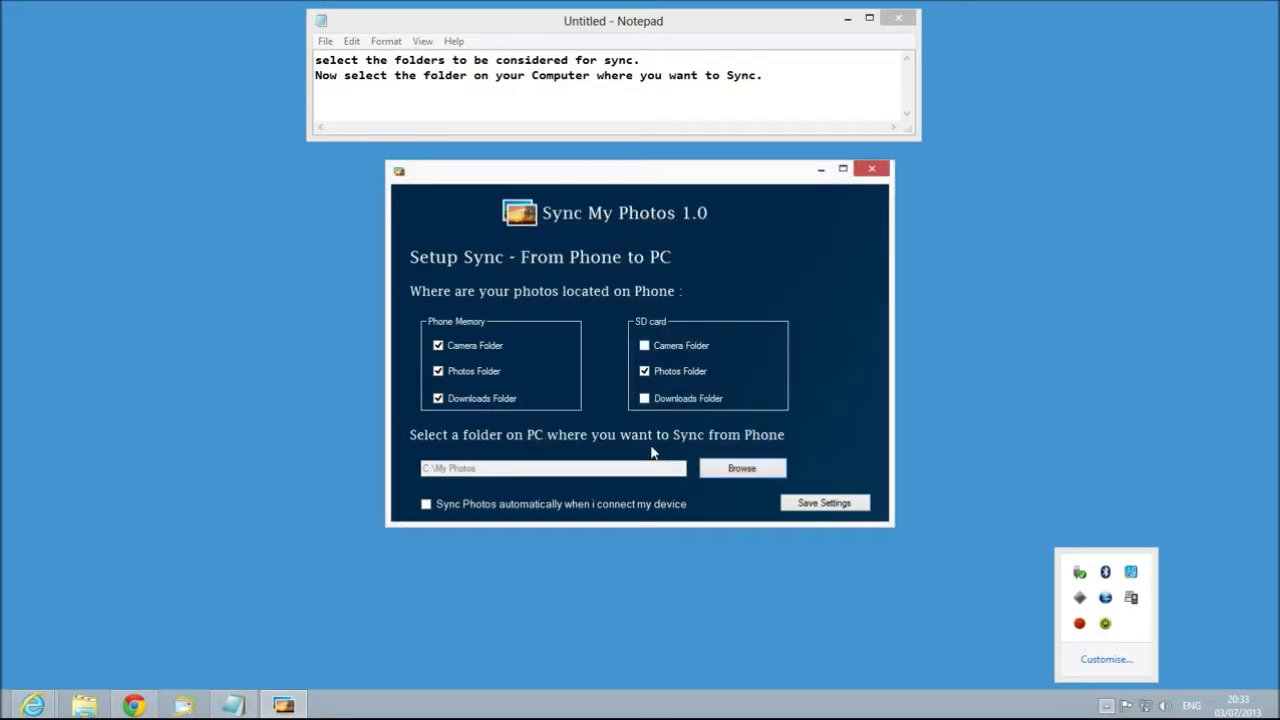
- Enable automatic photo syncing when the device connects, save the settings and dismiss the completion message
click(426, 504)
click(815, 507)
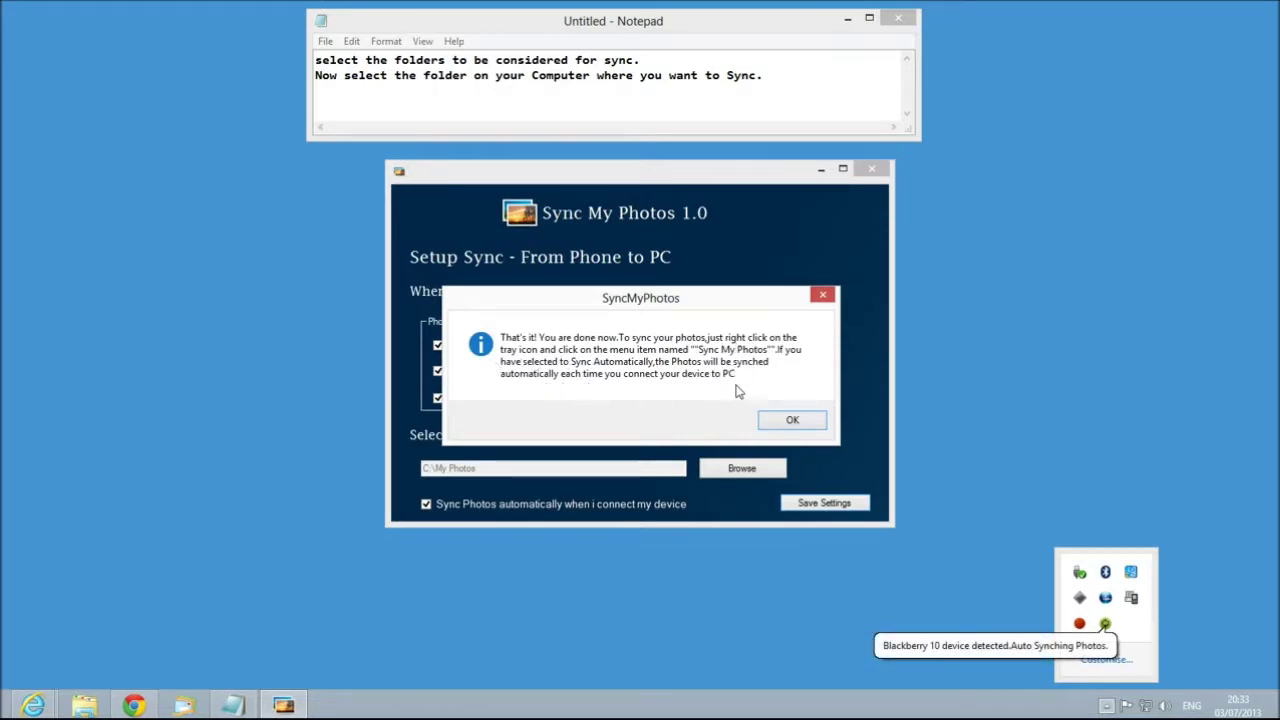
click(791, 420)
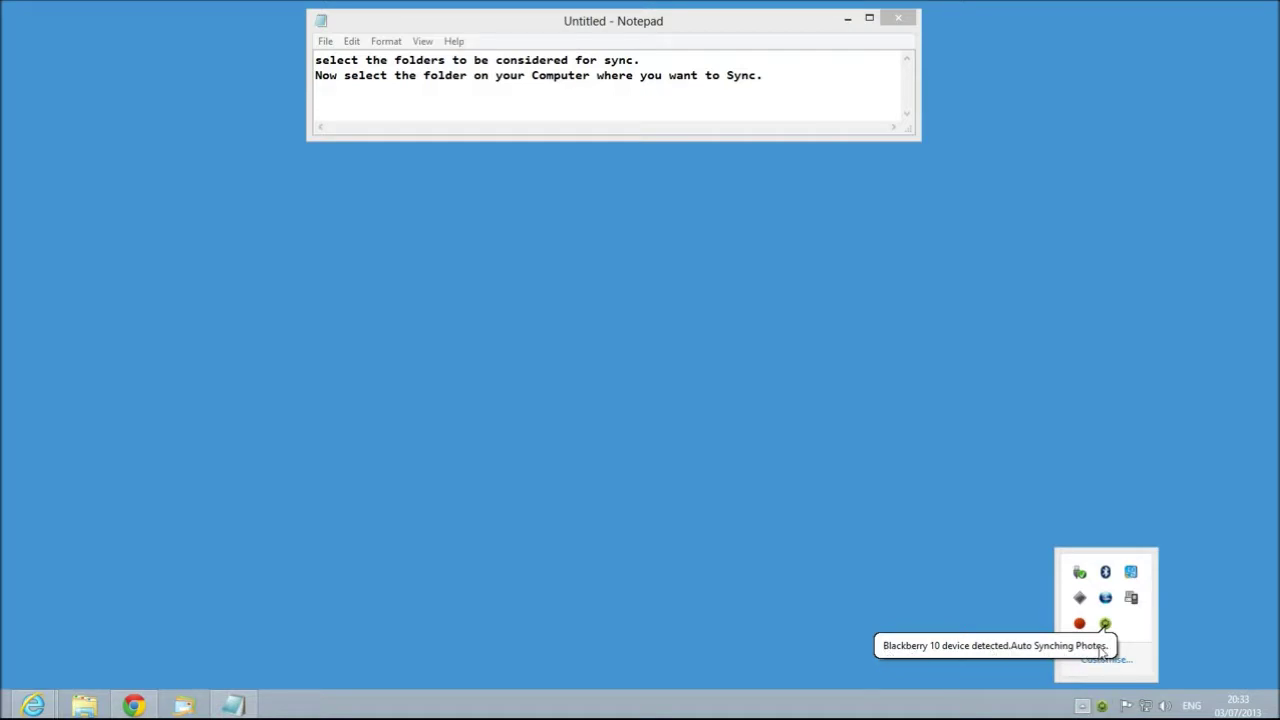
- Replace the Notepad text with "Since i selected Auto Sync,the synching has started automatically."
click(659, 90)
key(ctrl+a)
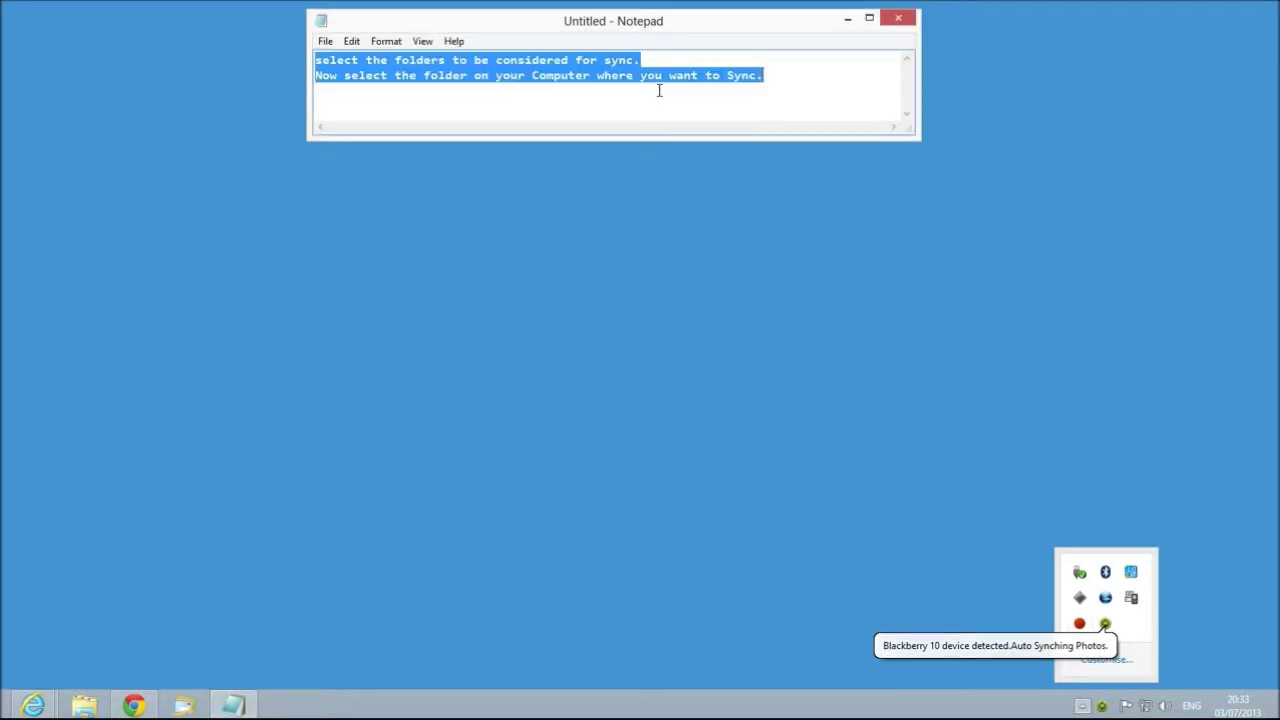
text(Since i )
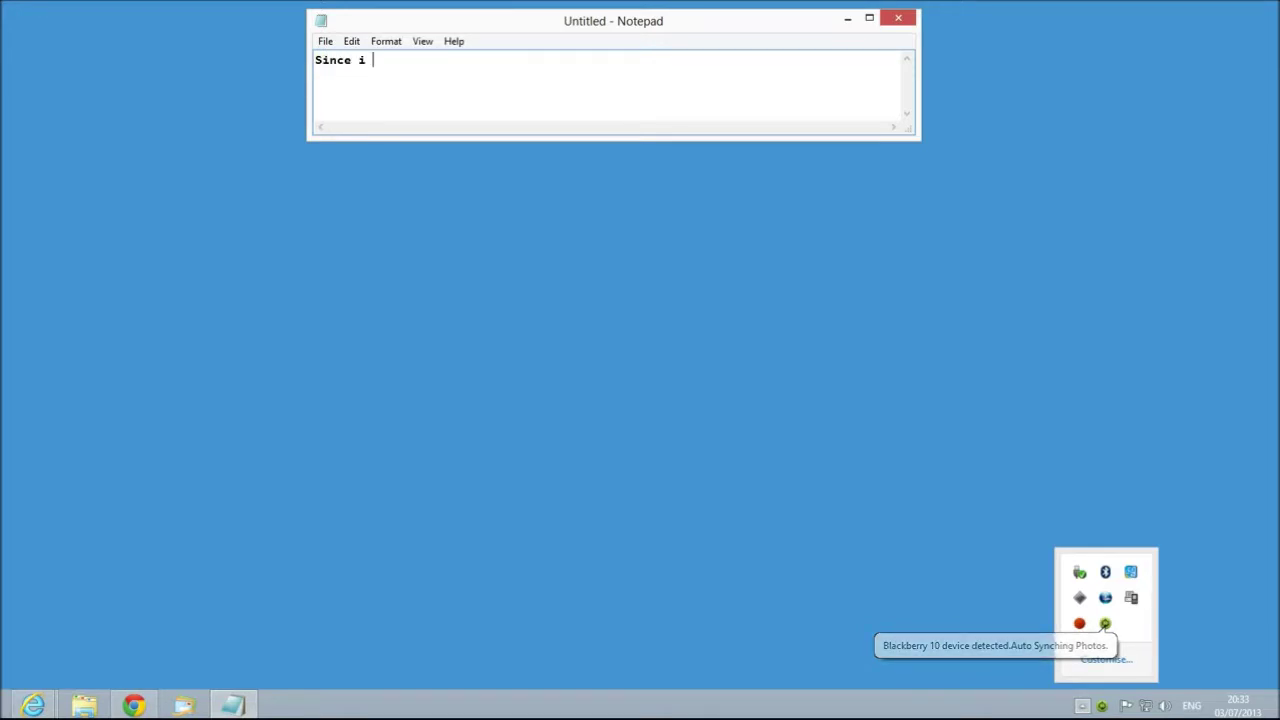
text(selected A)
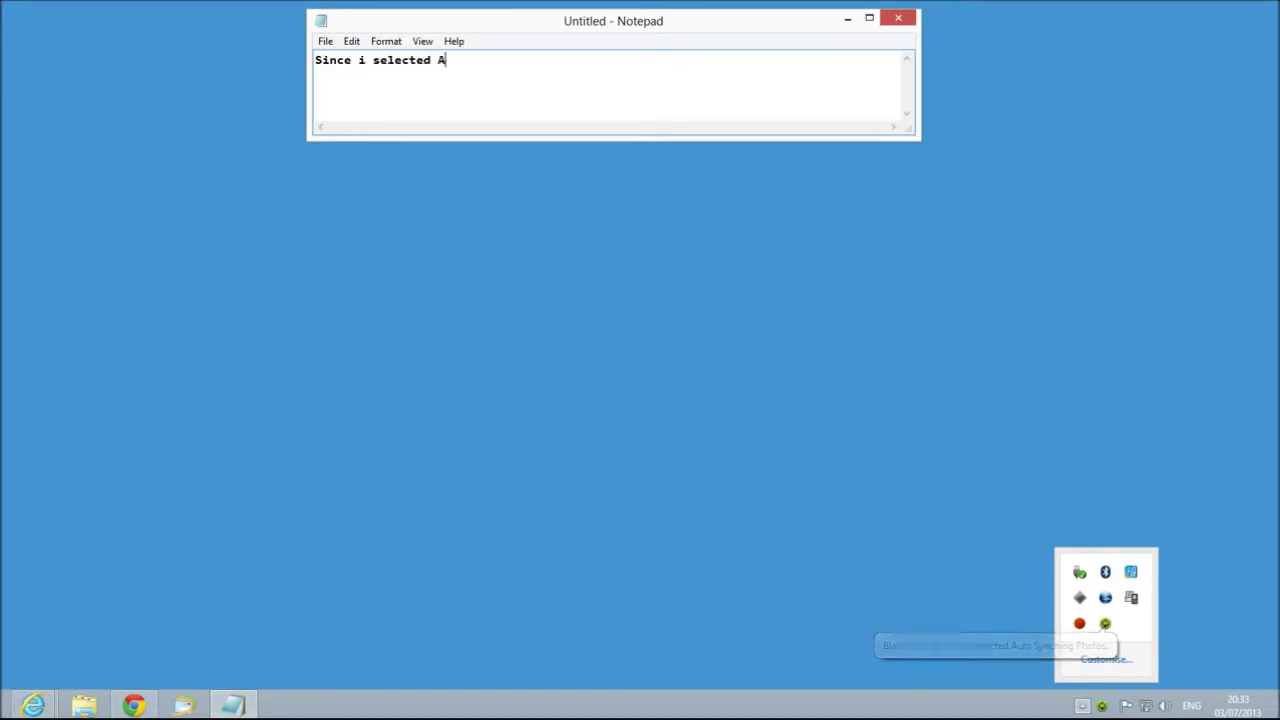
text(uto Sync)
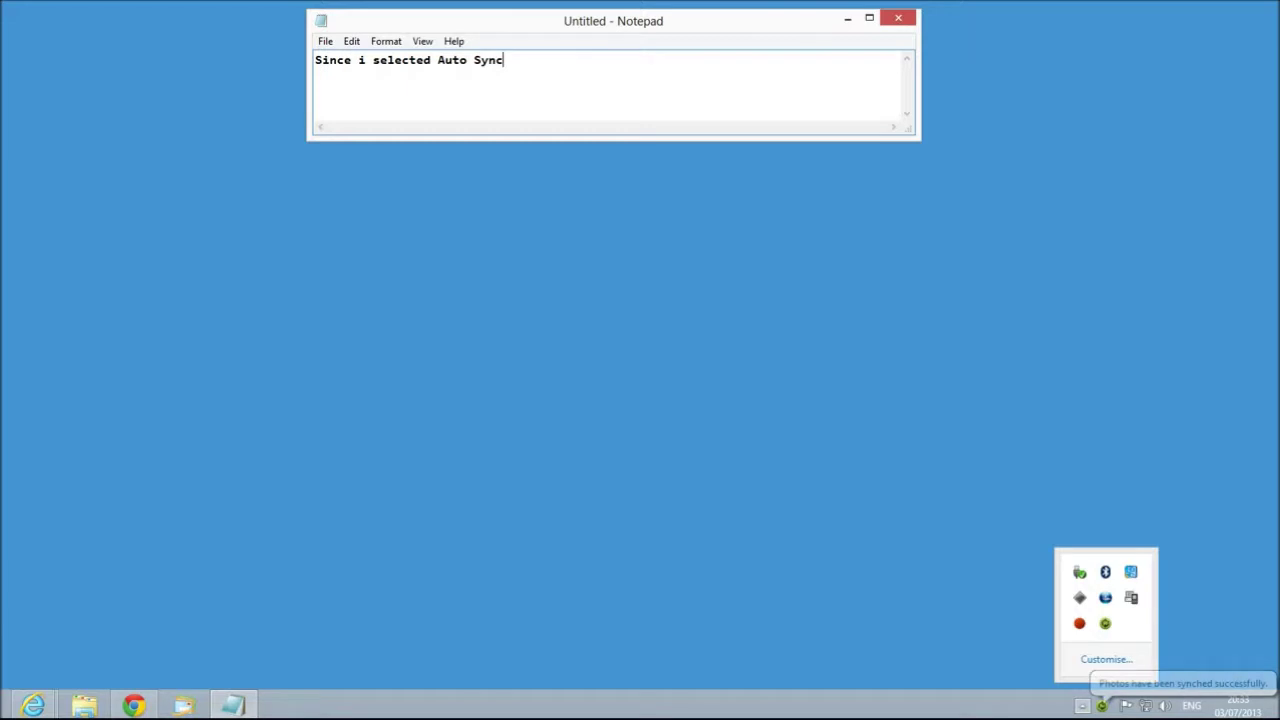
text(,the synching has started automatically.)
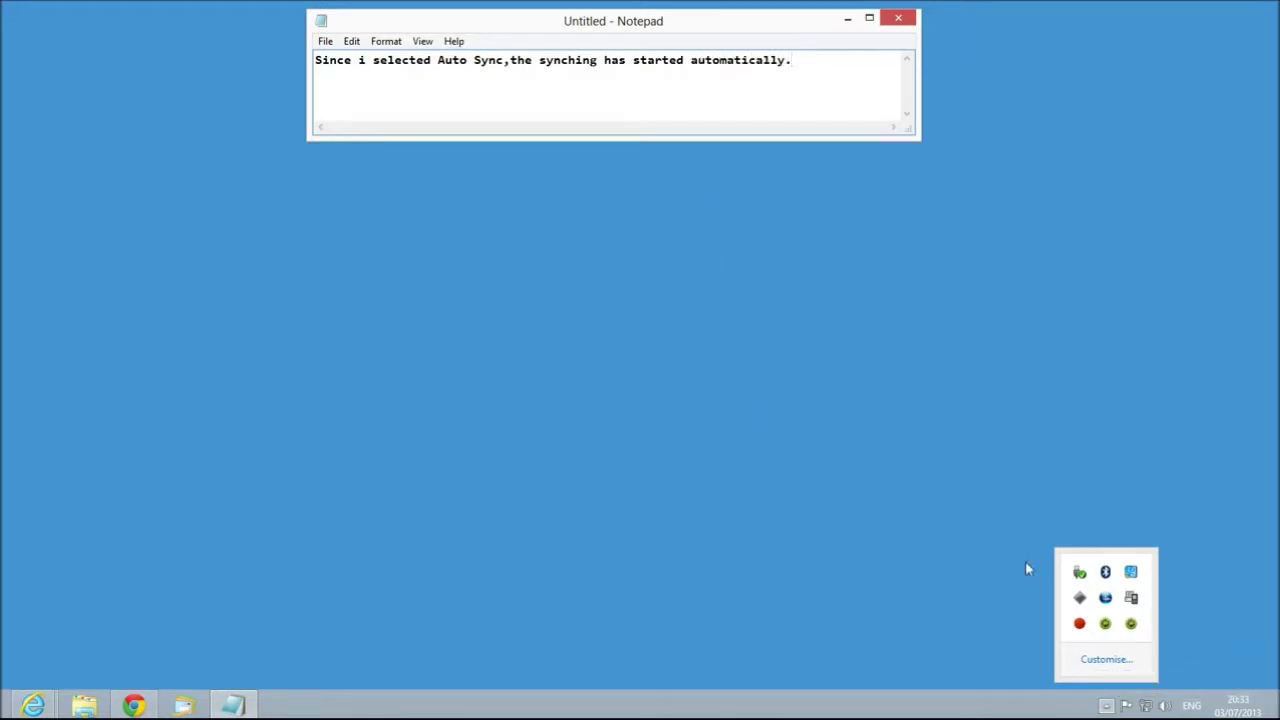
- Replace the Notepad text with 'If you want to Sync manually,right click on the tray icon and click on "Sync My Photos"'
right_click(1110, 626)
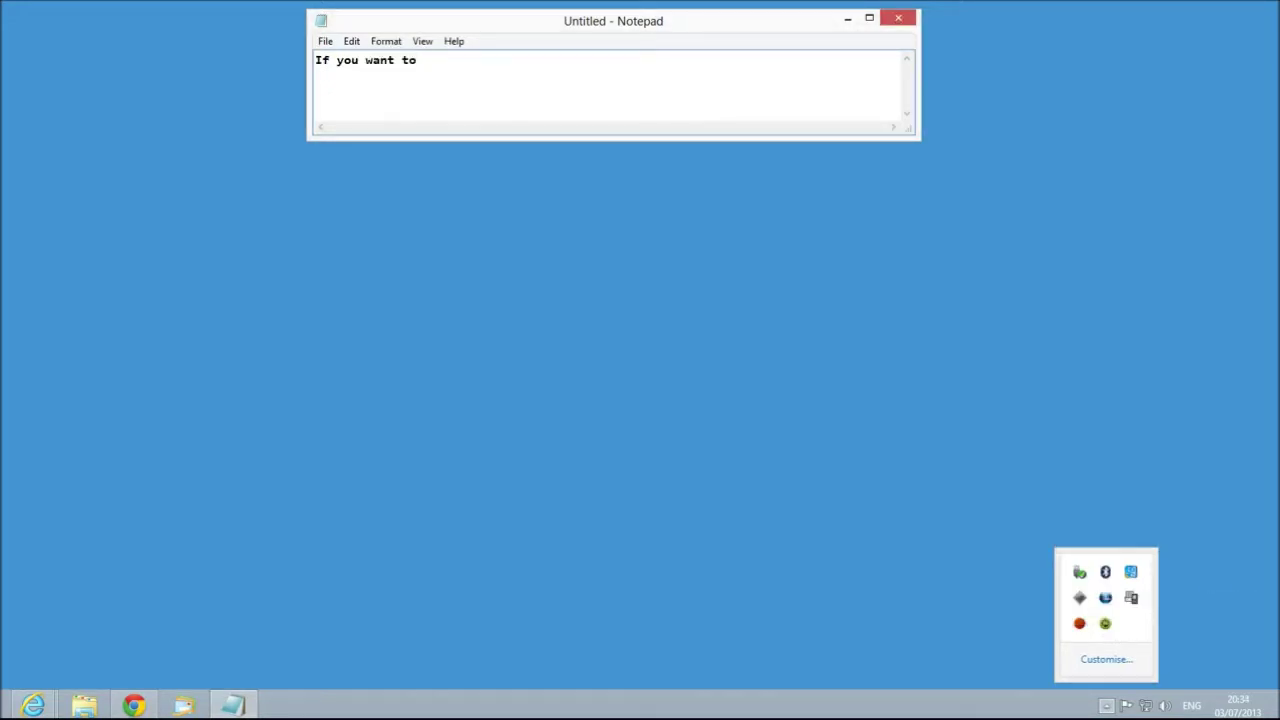
text(Sync manually)
text(right click on)
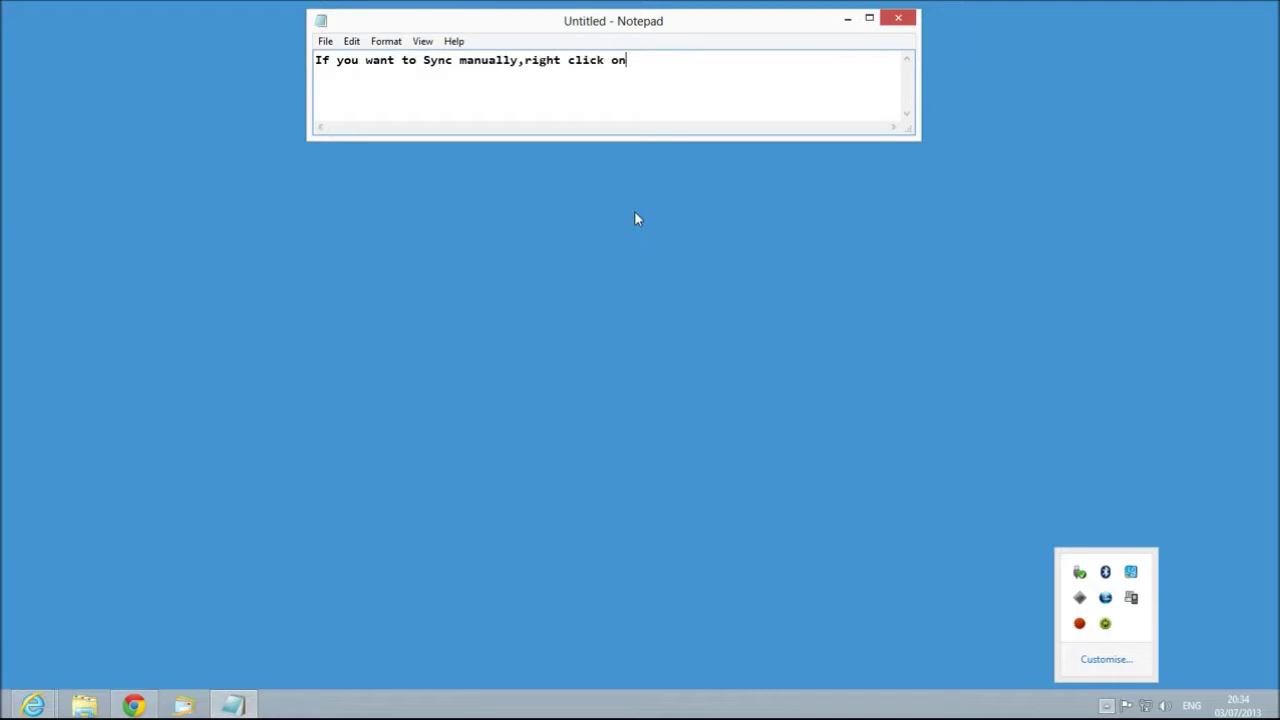
text( the tray icon and click on)
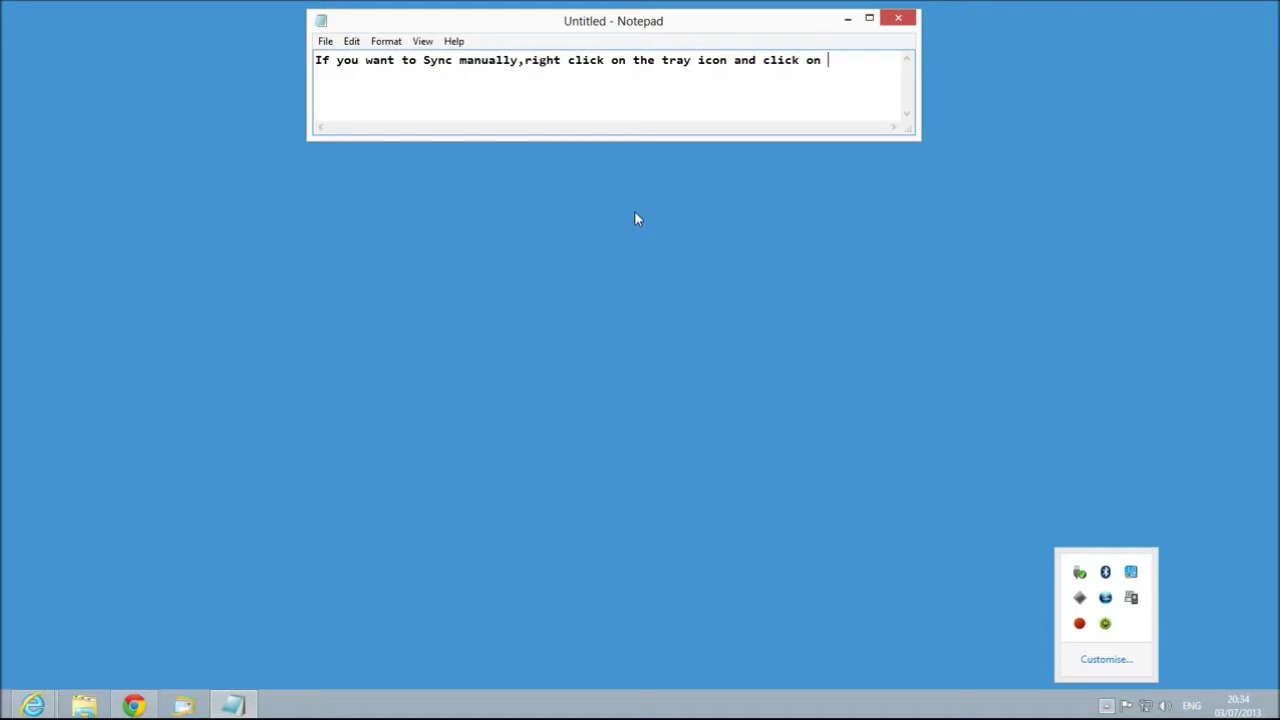
text( "Sync My P)
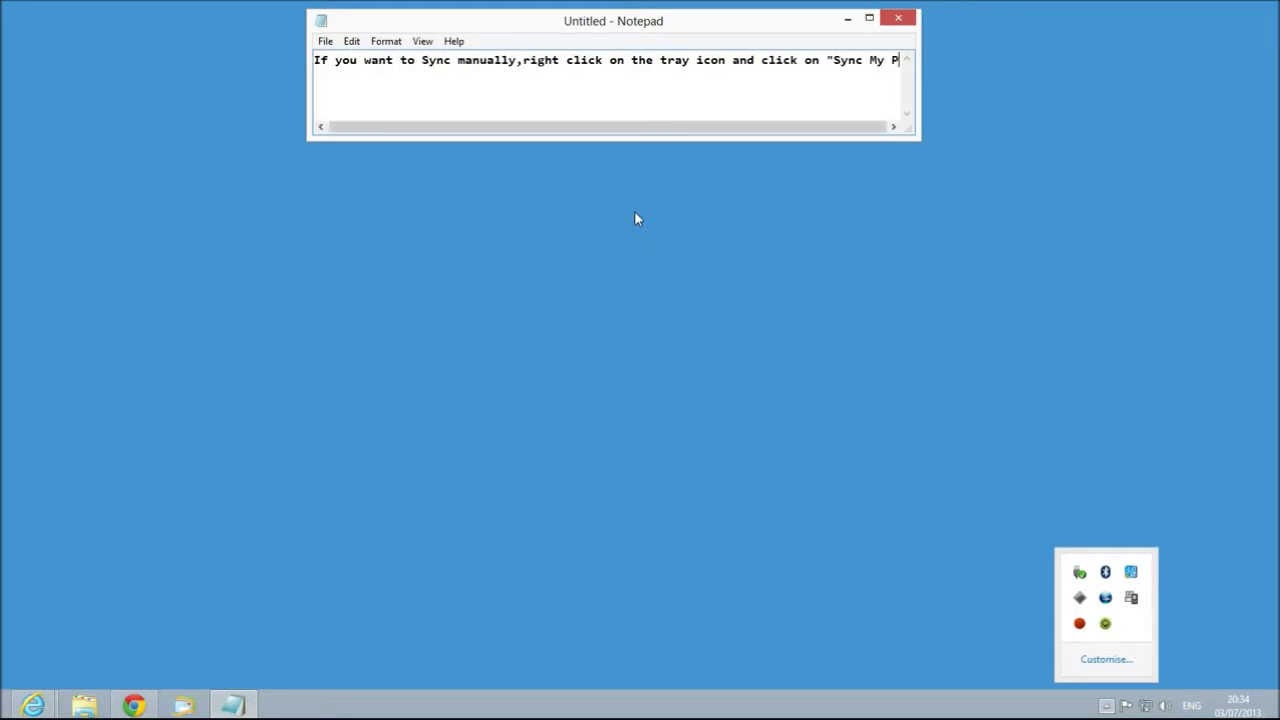
text(hotos")
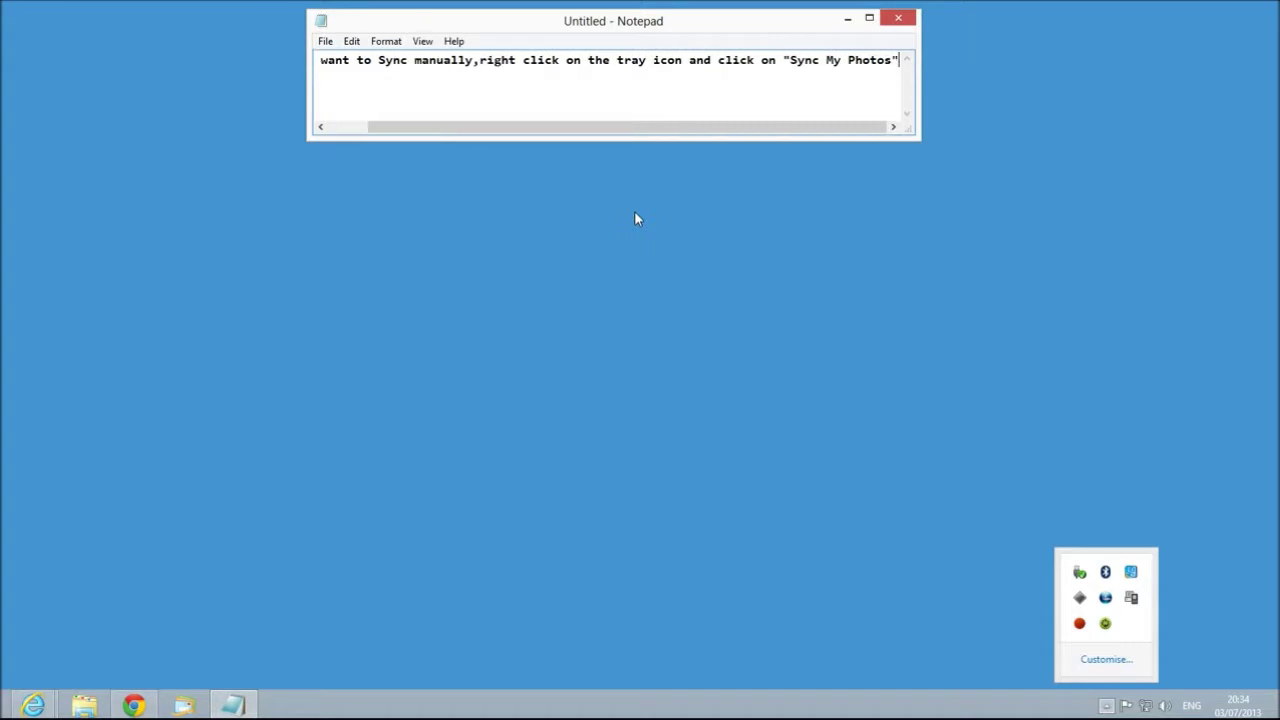
- Look at the manual sync command among the Sync My Photos tray options, and return to the start of the Notepad line
right_click(1105, 623)
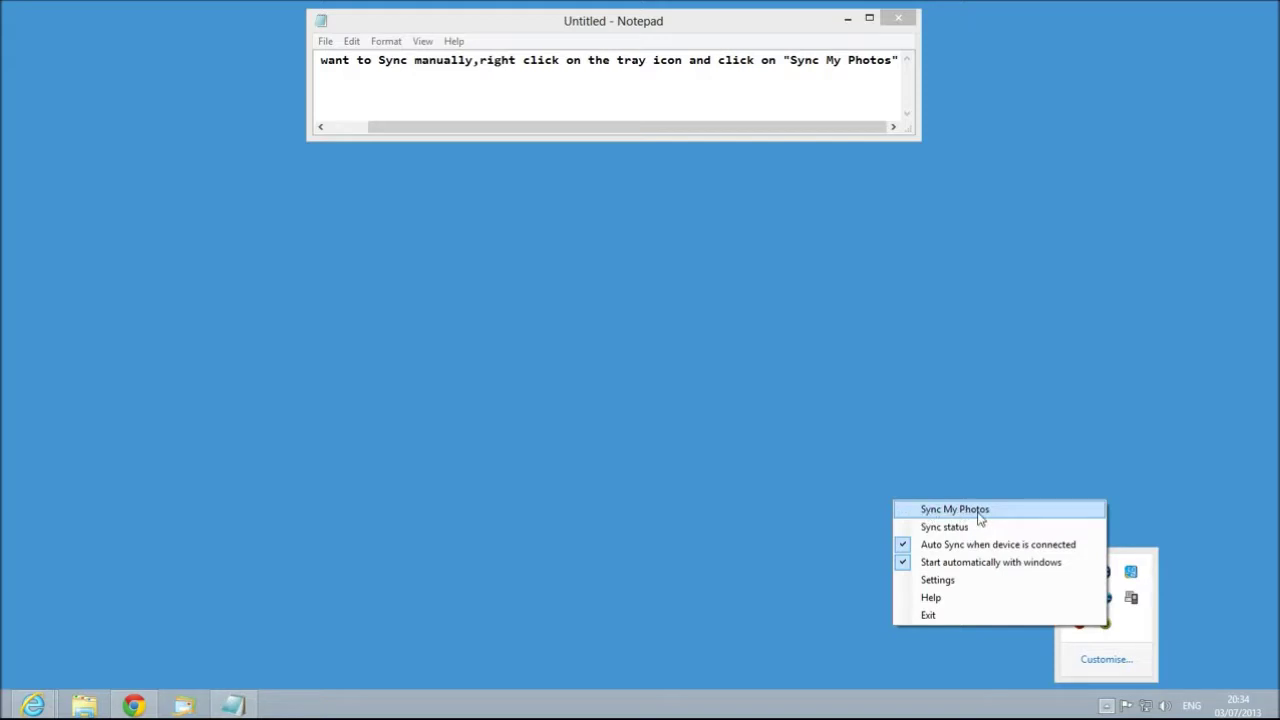
click(790, 136)
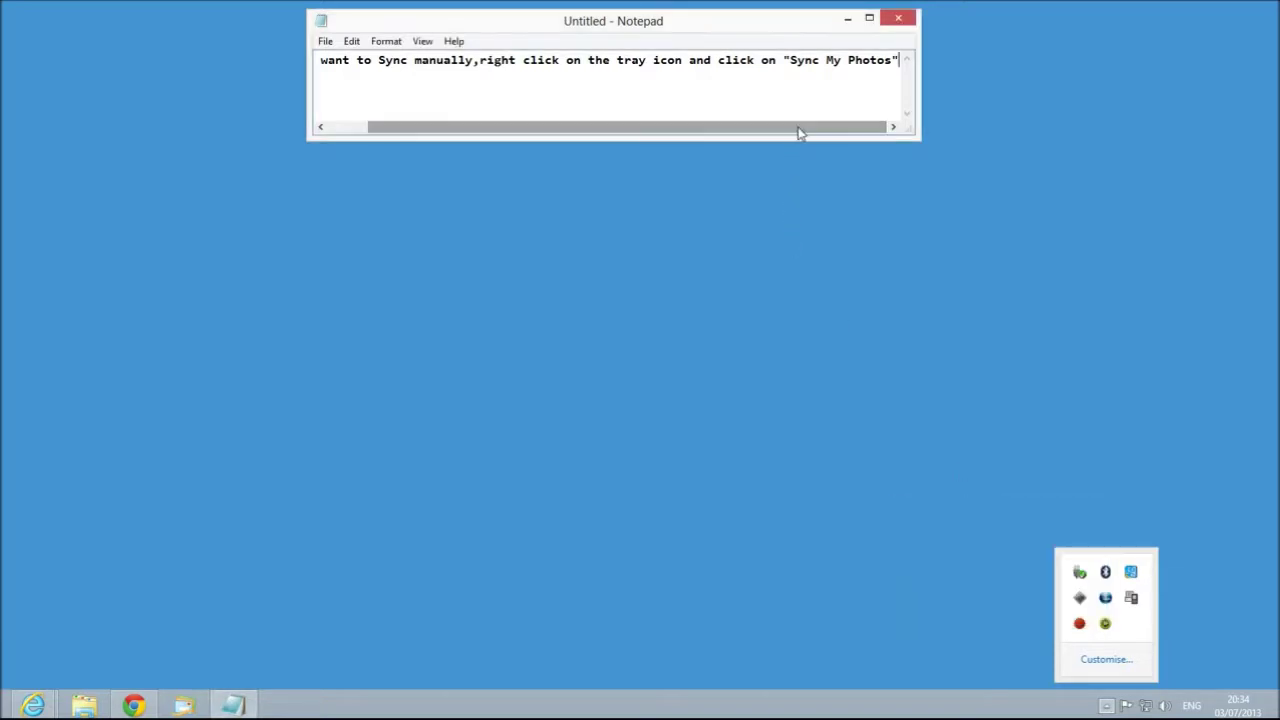
drag(798, 131, 628, 131)
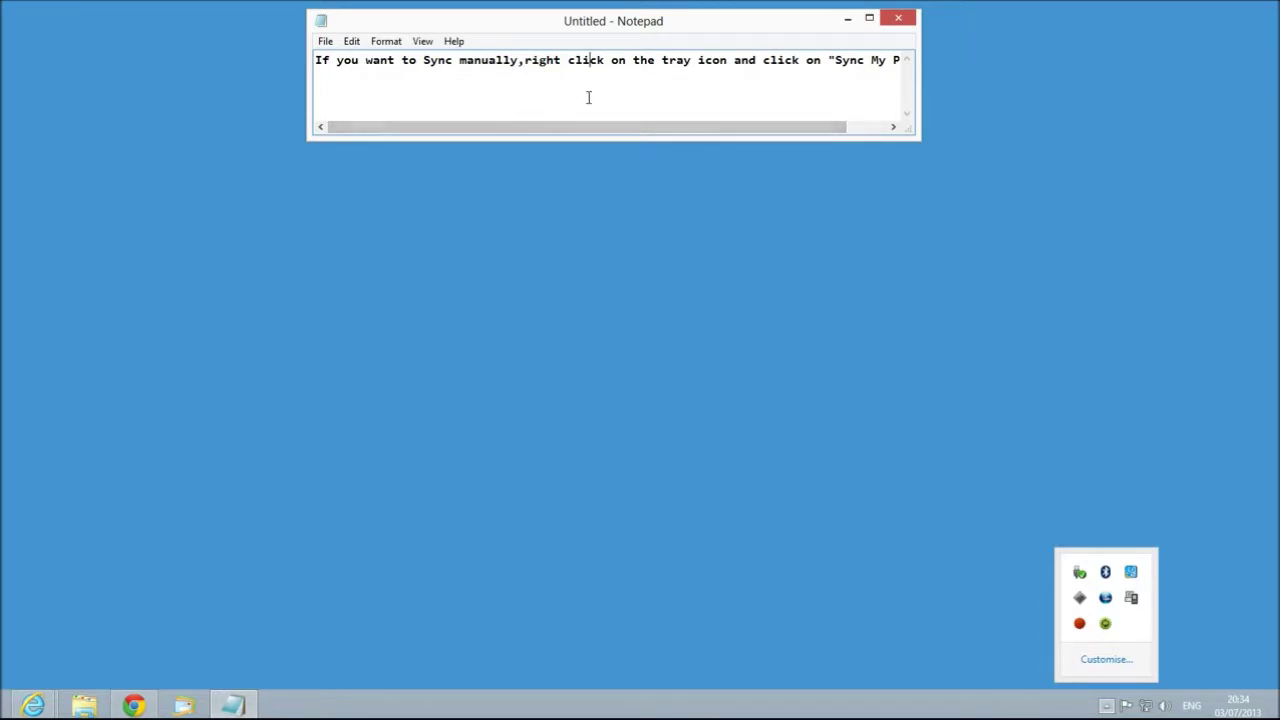
- Replace the Notepad text with "Now first we will see that whether photos have been synched or not."
key(ctrl+a)
text(Now first we wi)
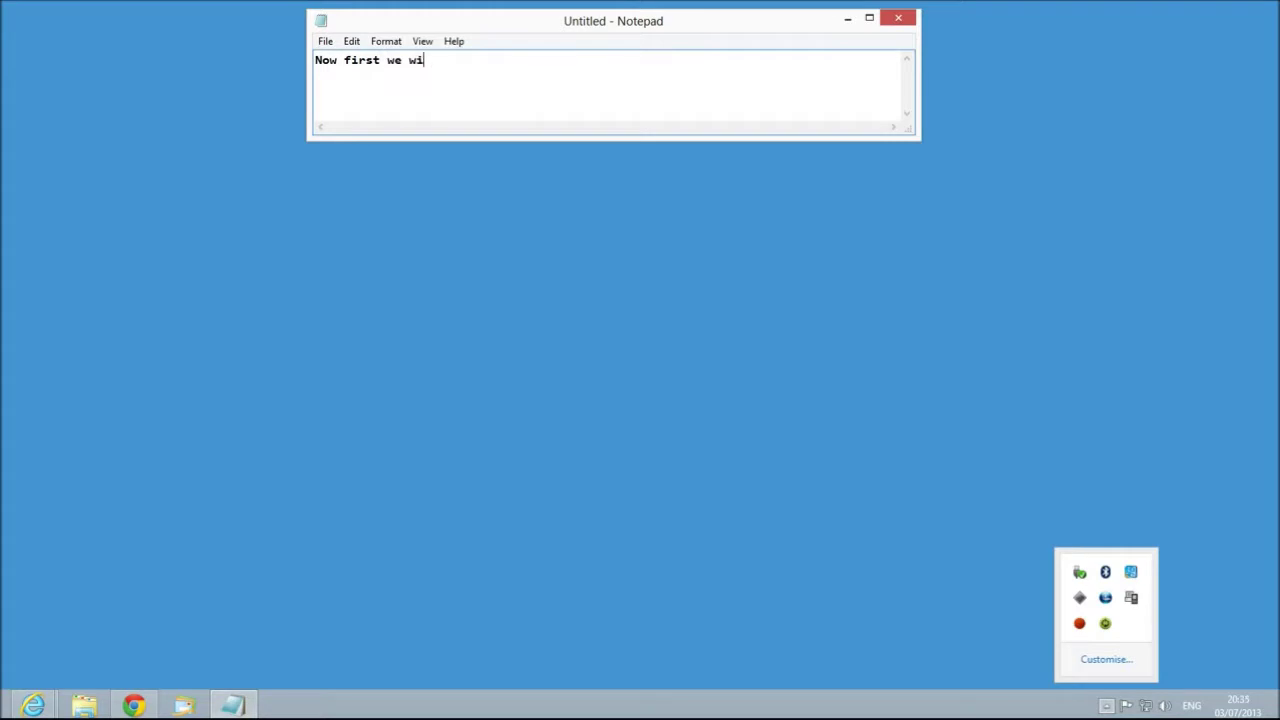
text(ll see that whether photos have been synched)
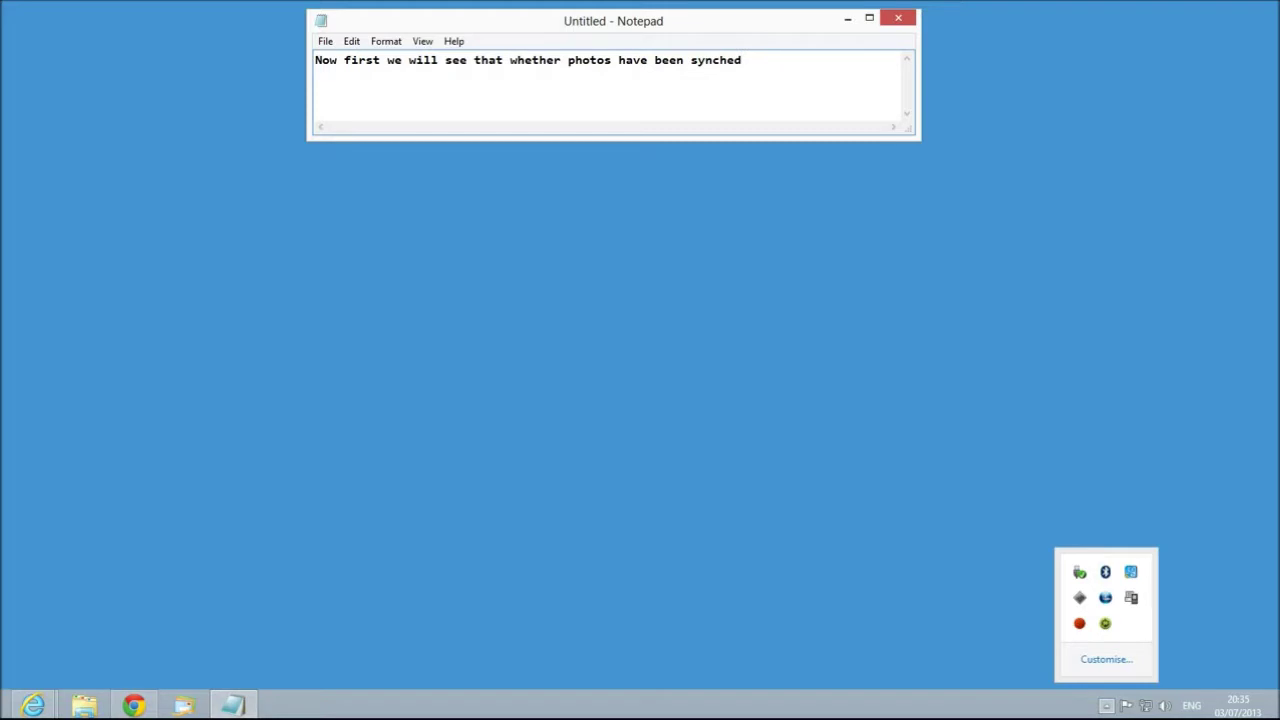
text( or not.)
- Open the My Photos folder on the C: drive in a maximized window, examine the synced files and close it
key(super+r)
text(c)
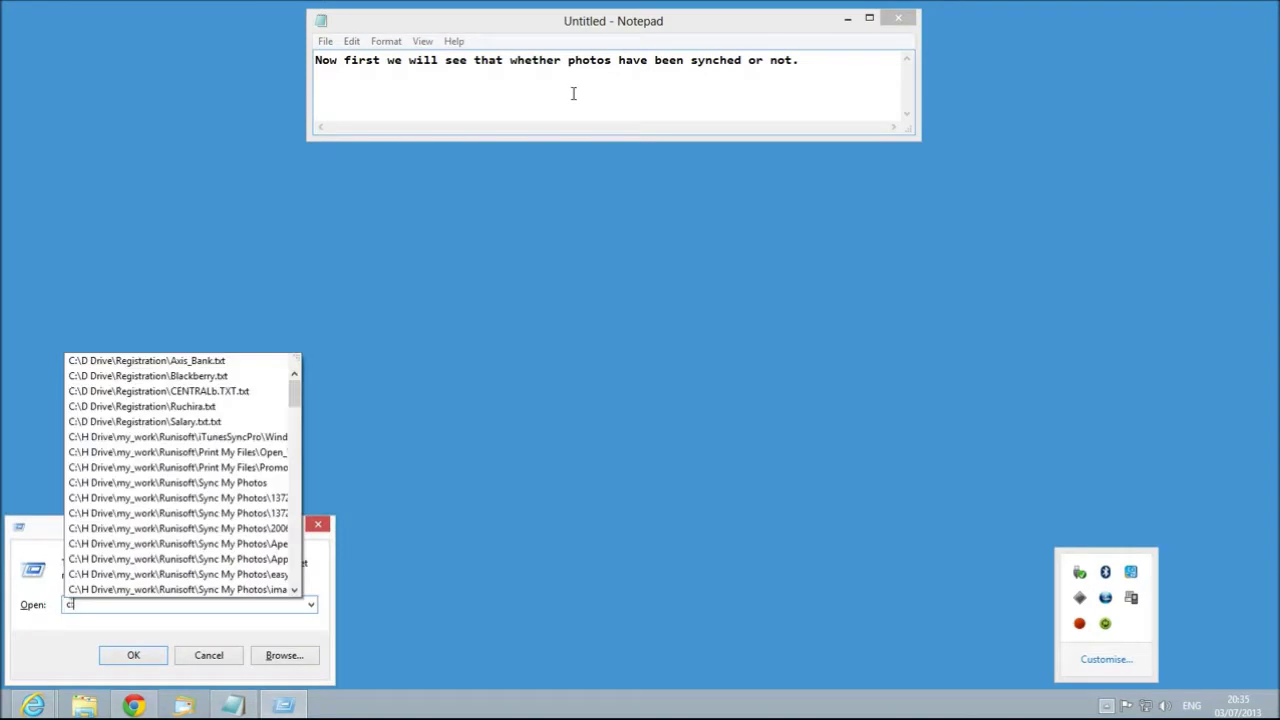
text(:\)
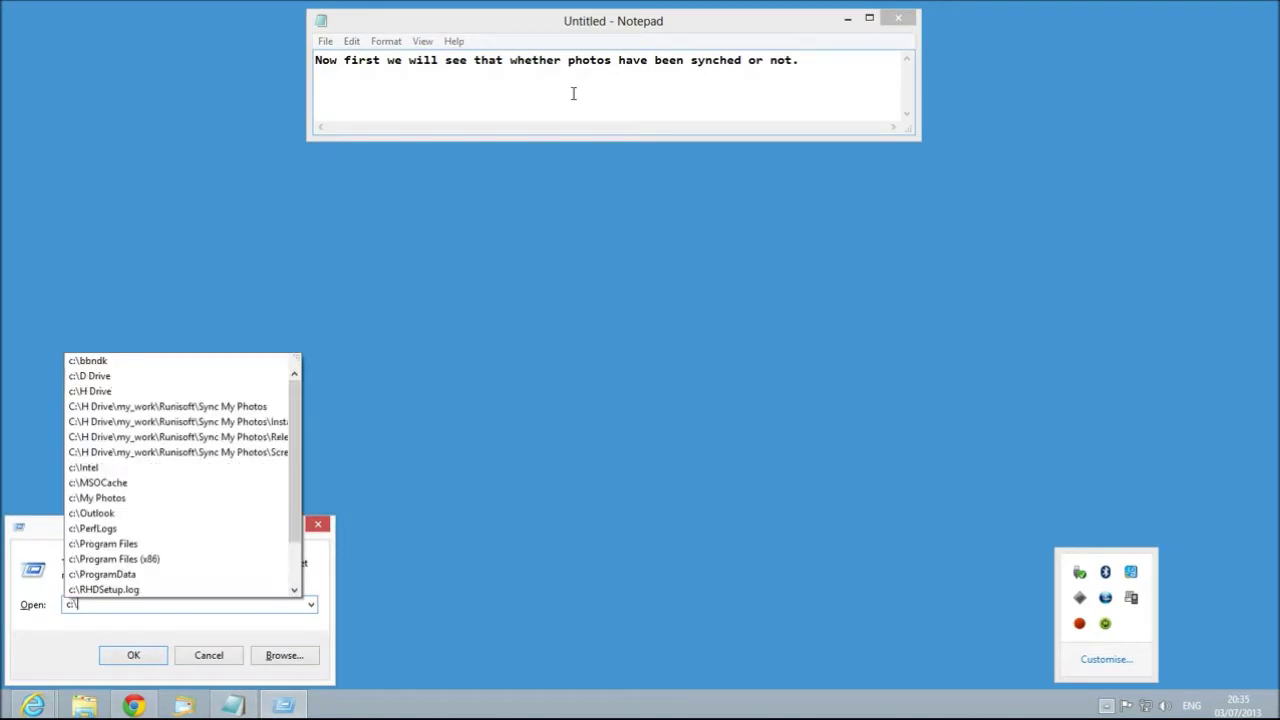
key(Return)
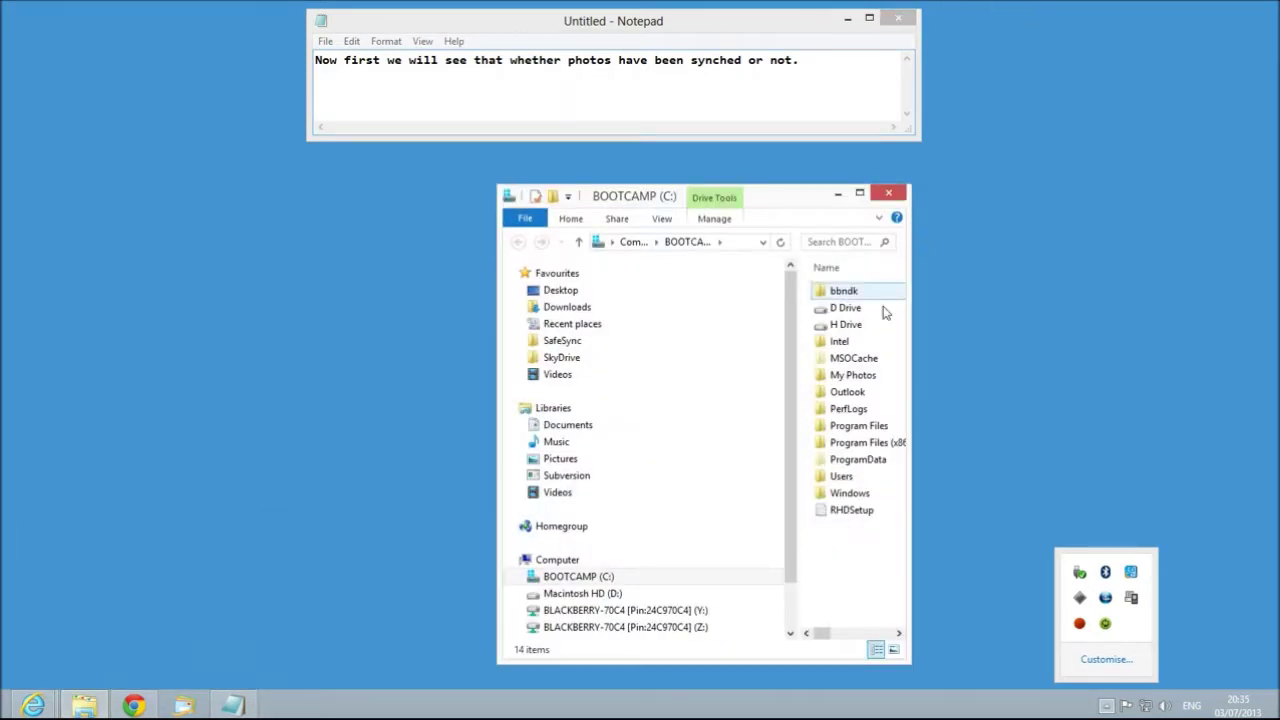
double_click(848, 378)
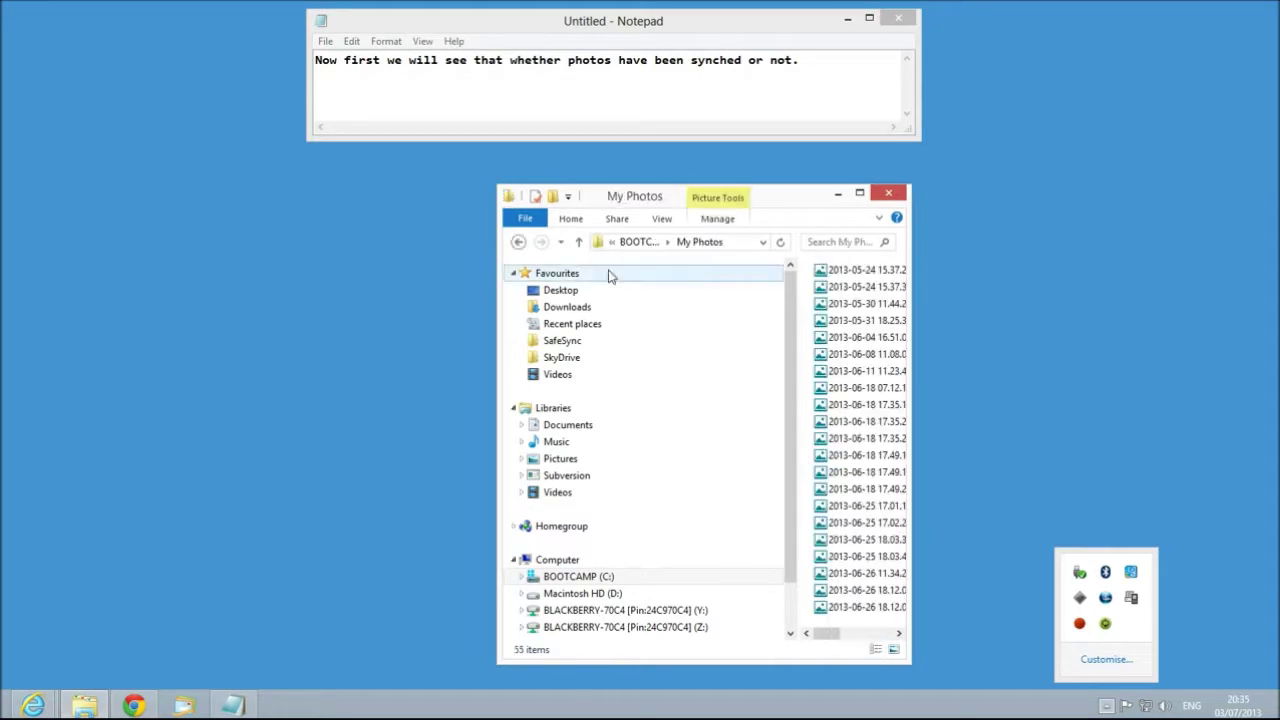
click(862, 196)
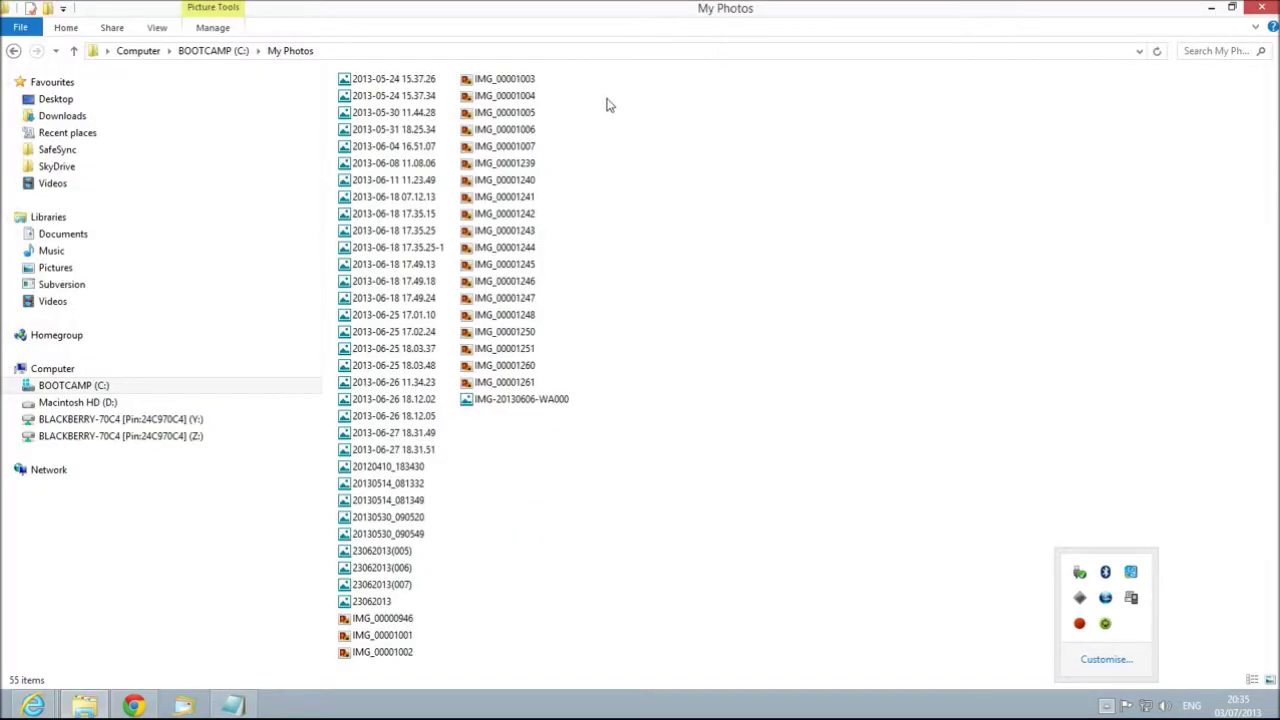
drag(609, 81, 368, 666)
click(727, 505)
drag(616, 89, 954, 331)
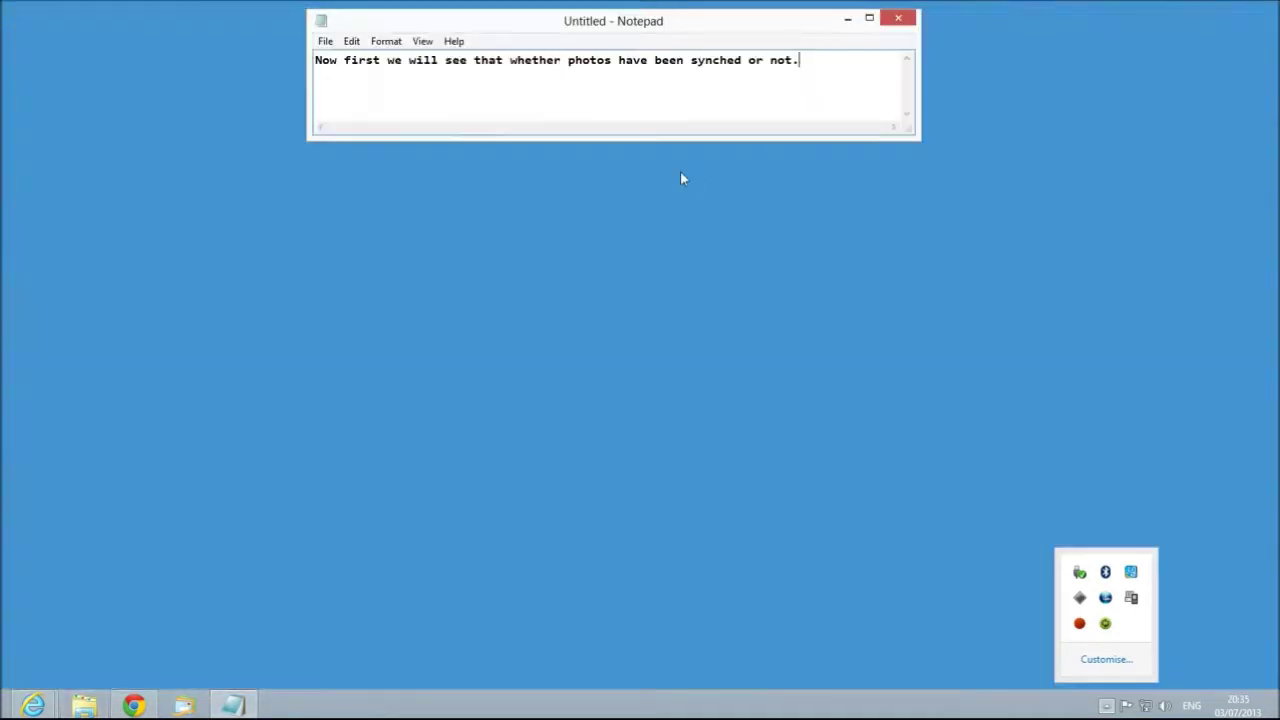
- Replace the Notepad text with "ok.So the photos have been created in the new direcotry" and select all of it
key(ctrl+a)
text(ok.So the photos )
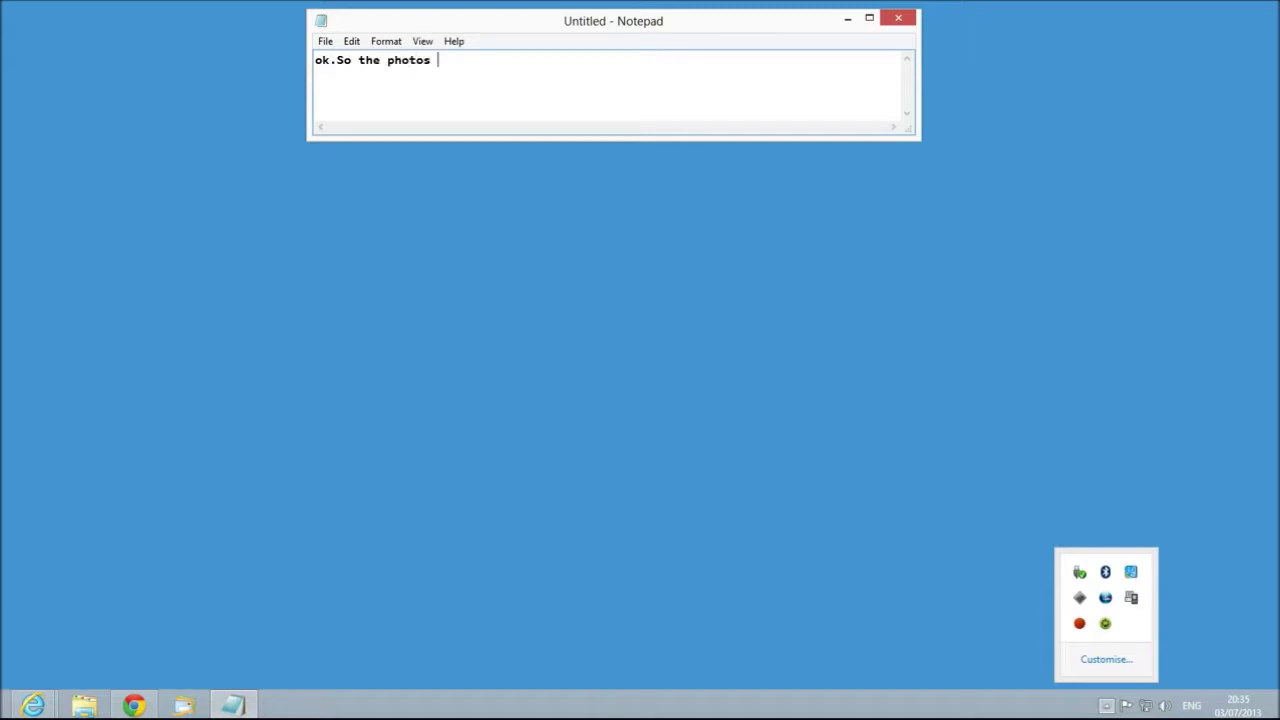
text(have been created in the new)
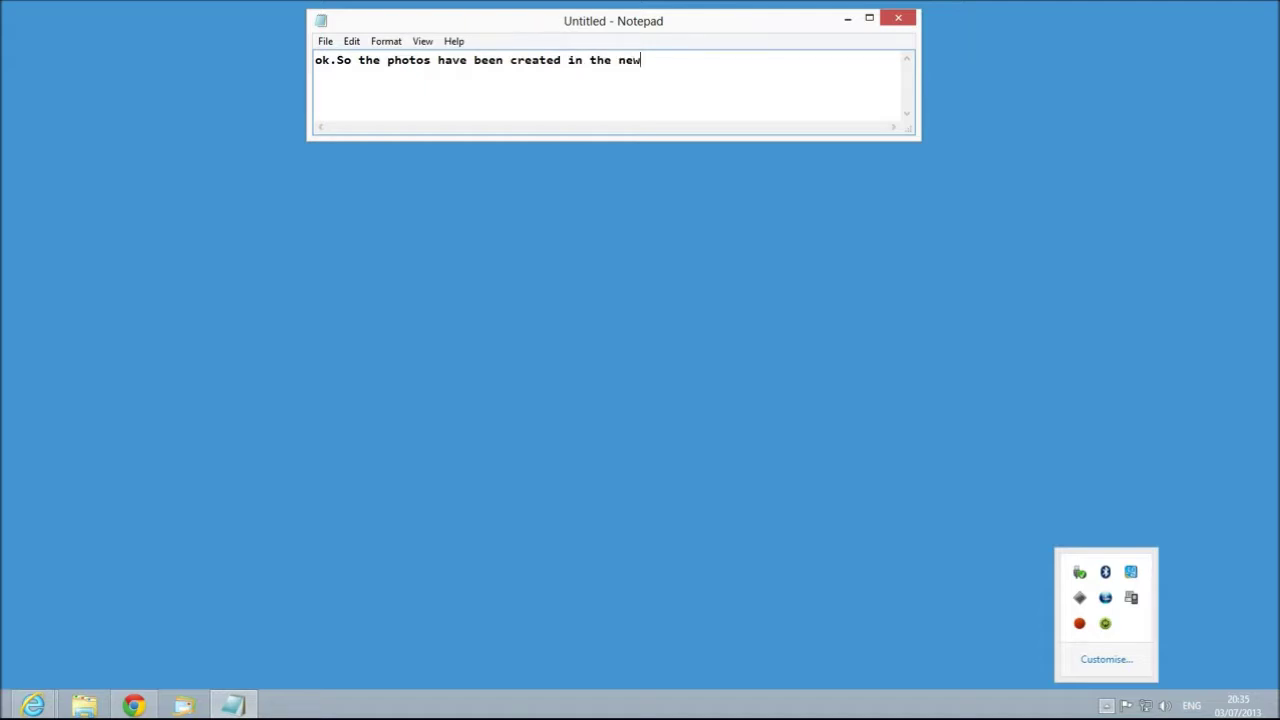
text( direcotr)
key(ctrl+a)
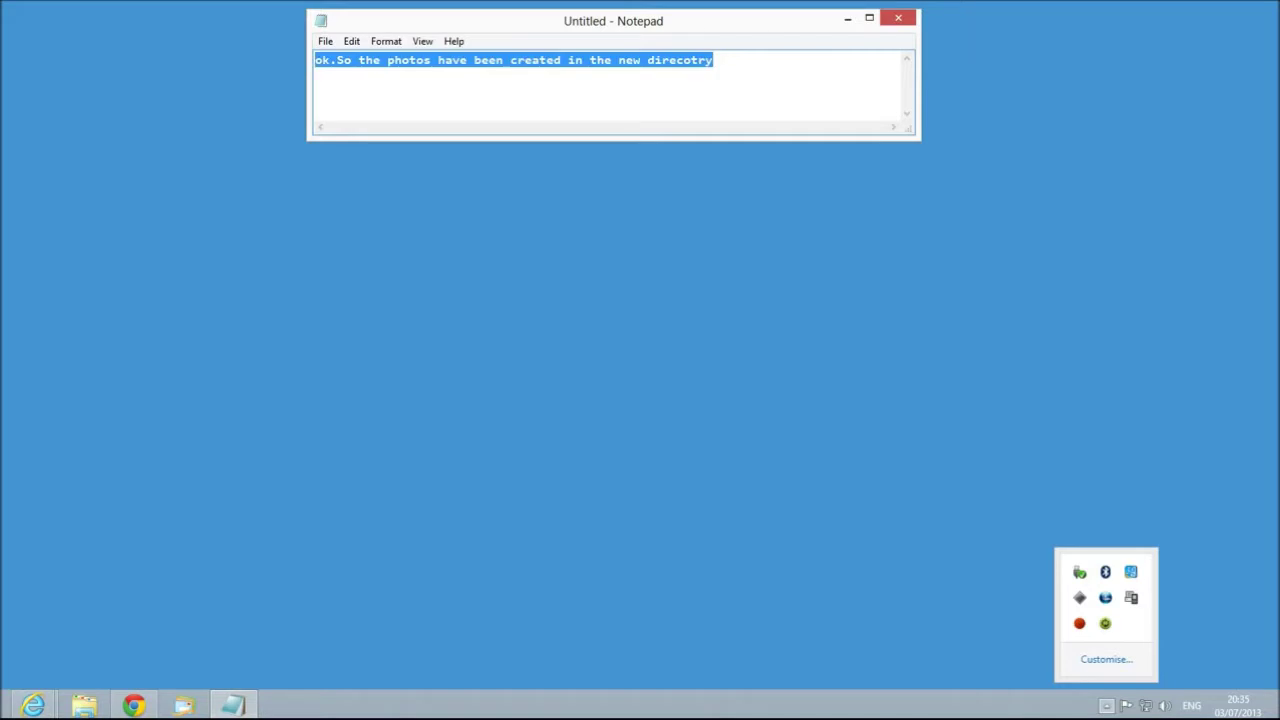
- Show the desktop and start a manual photo sync with Sync My Photos
key(super+d)
right_click(1105, 623)
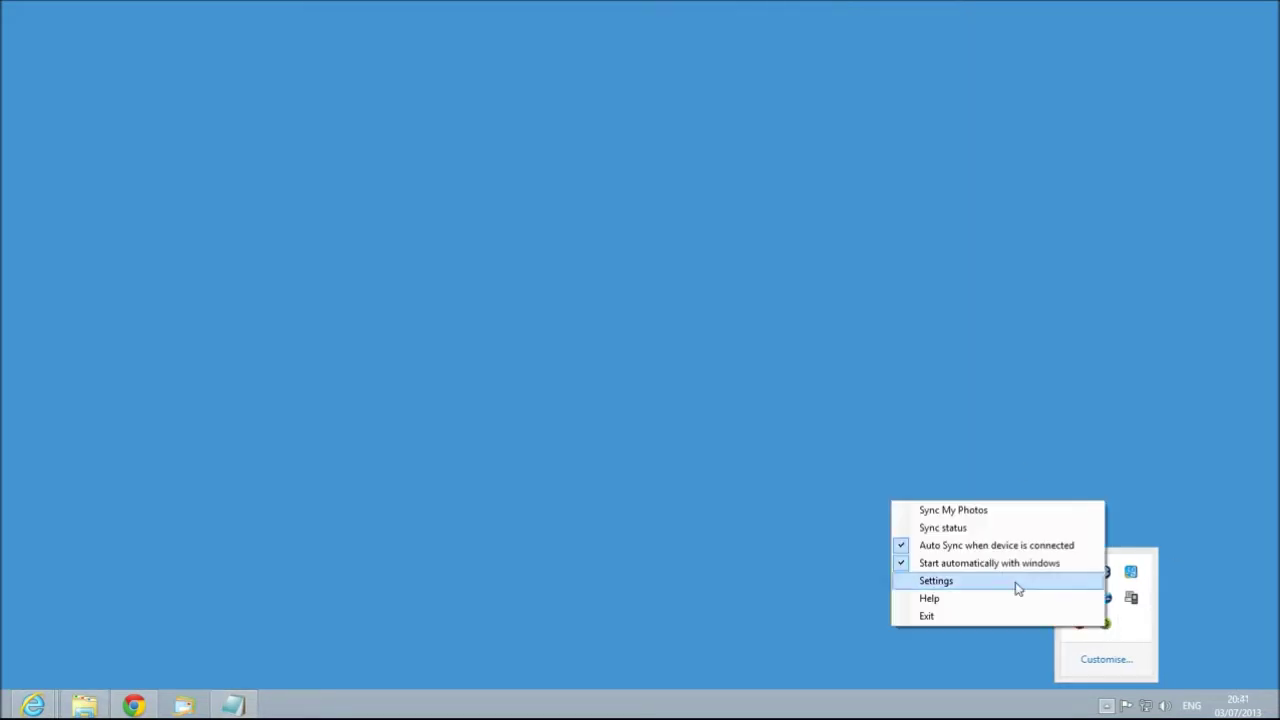
click(975, 513)
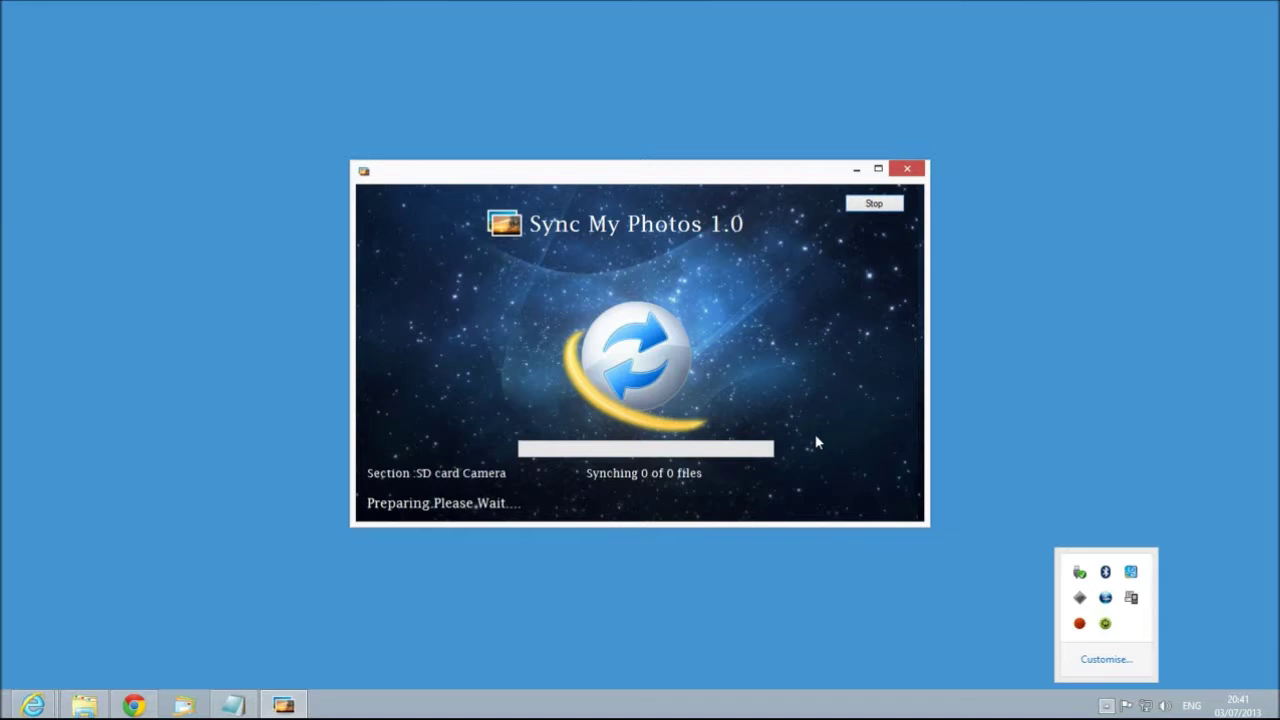
- Bring Notepad back, clear its old text and write "Sync is in progress..."
click(233, 705)
key(Delete)
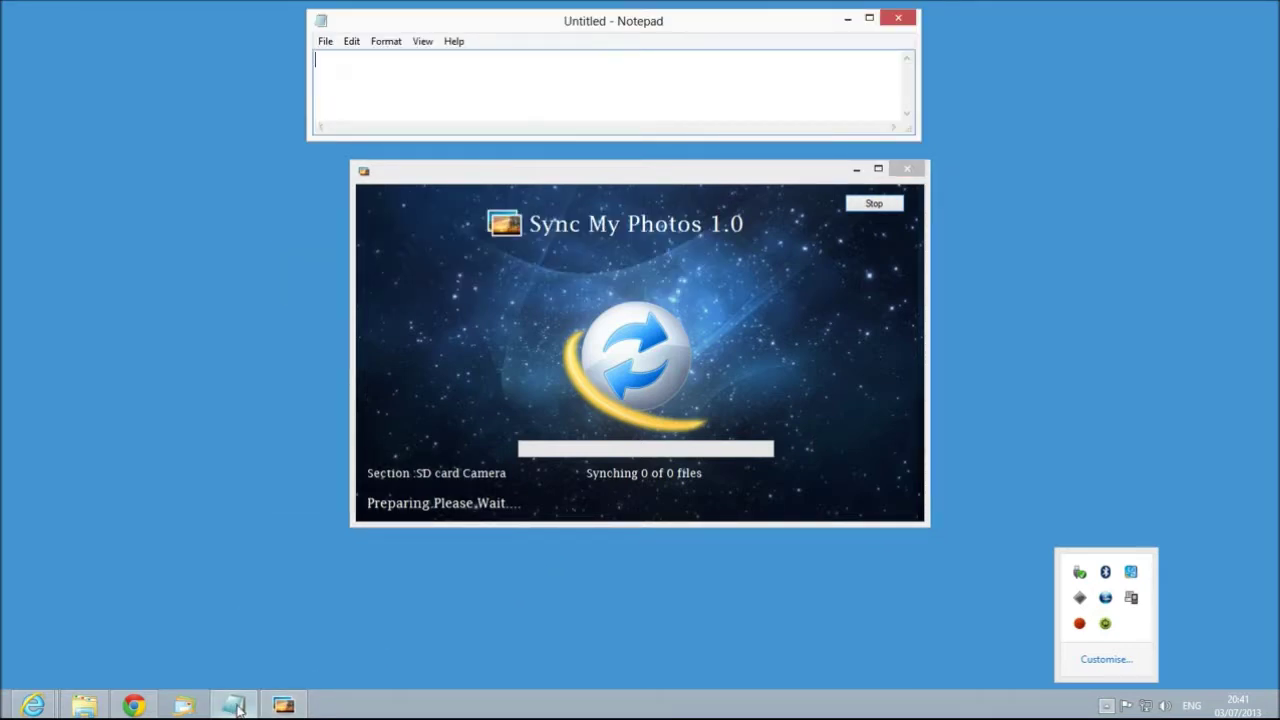
text(Sync)
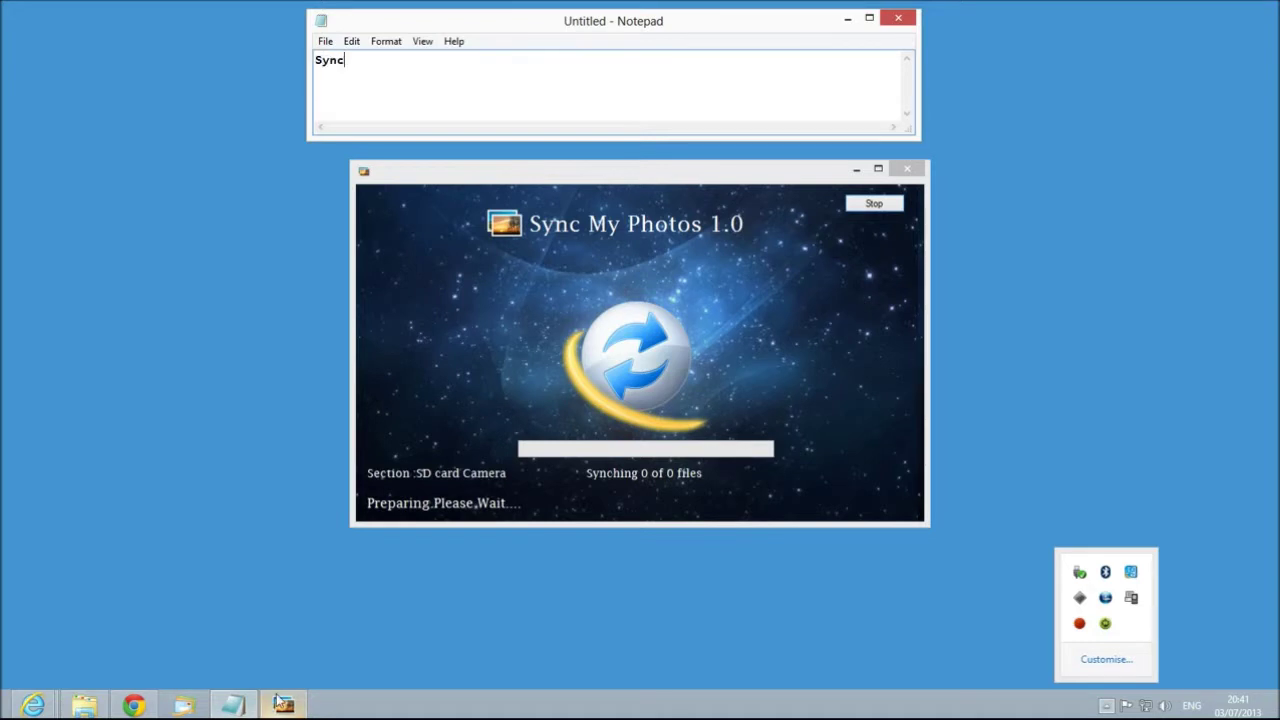
text( is in progress...)
mouse_move(283, 700)
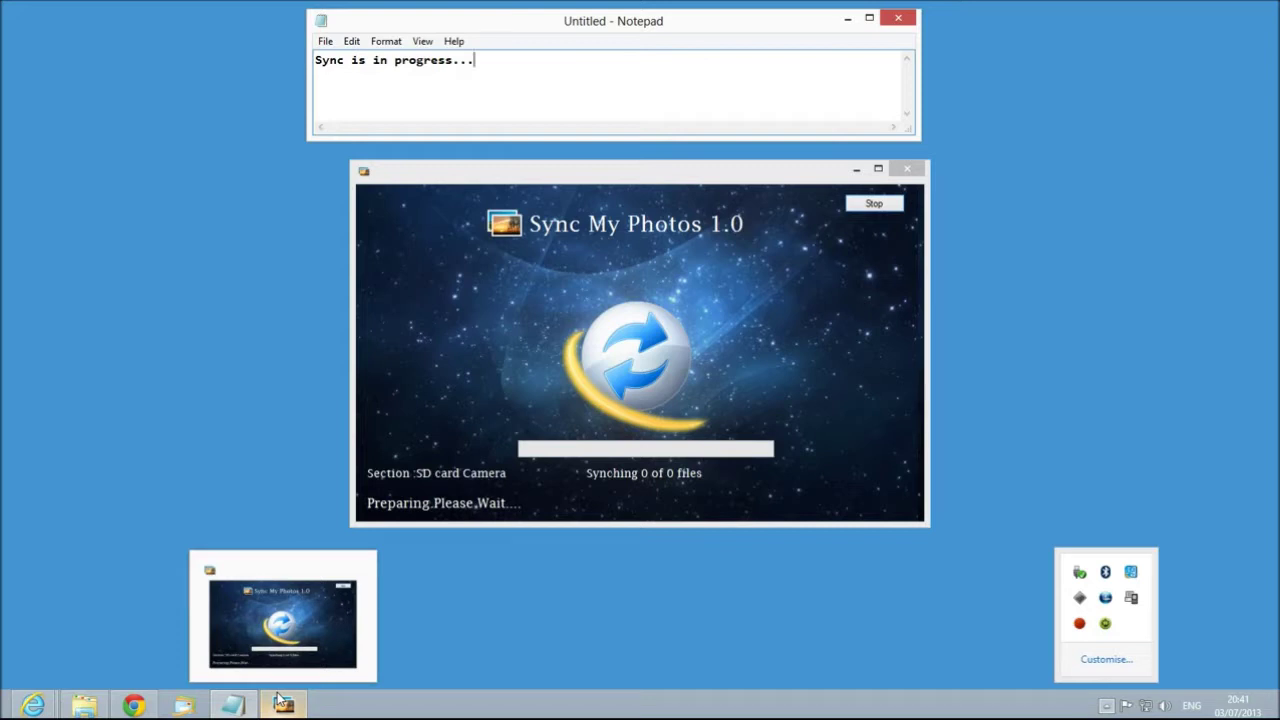
- Append "If you face any problems,Right click on tray icon and click on Exit" to the Notepad line
text(If you fce any )
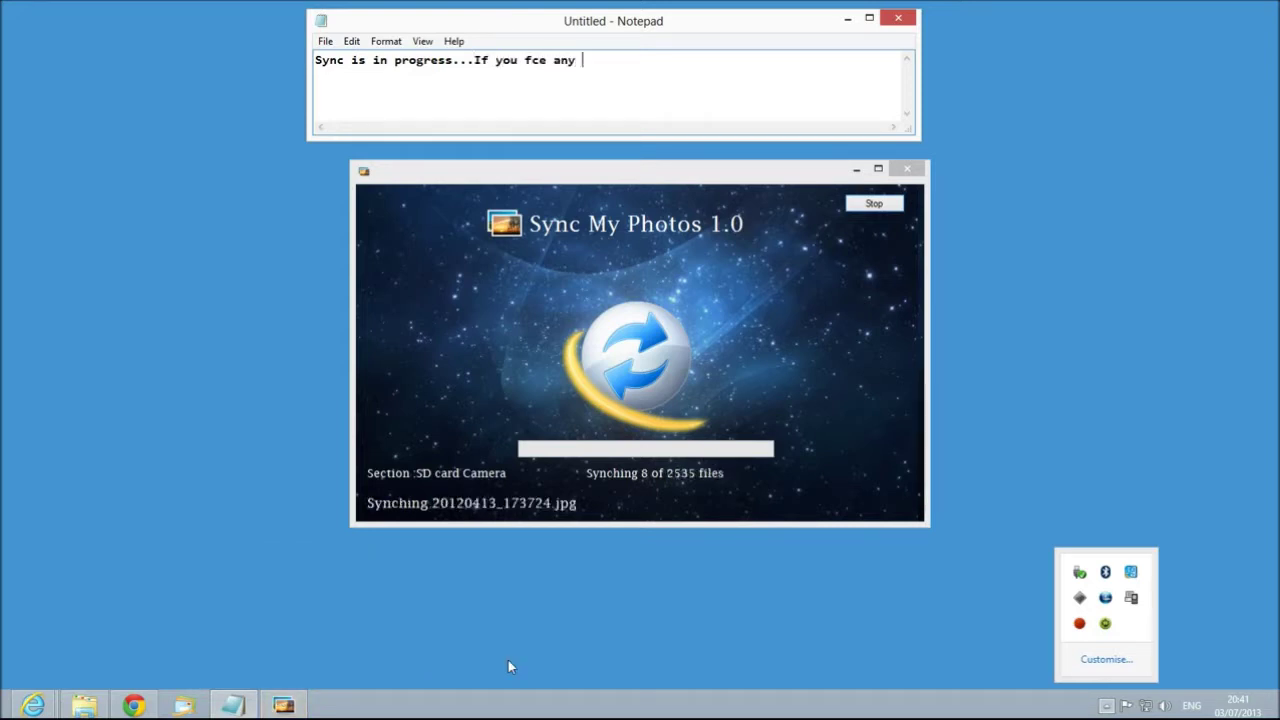
text(problems)
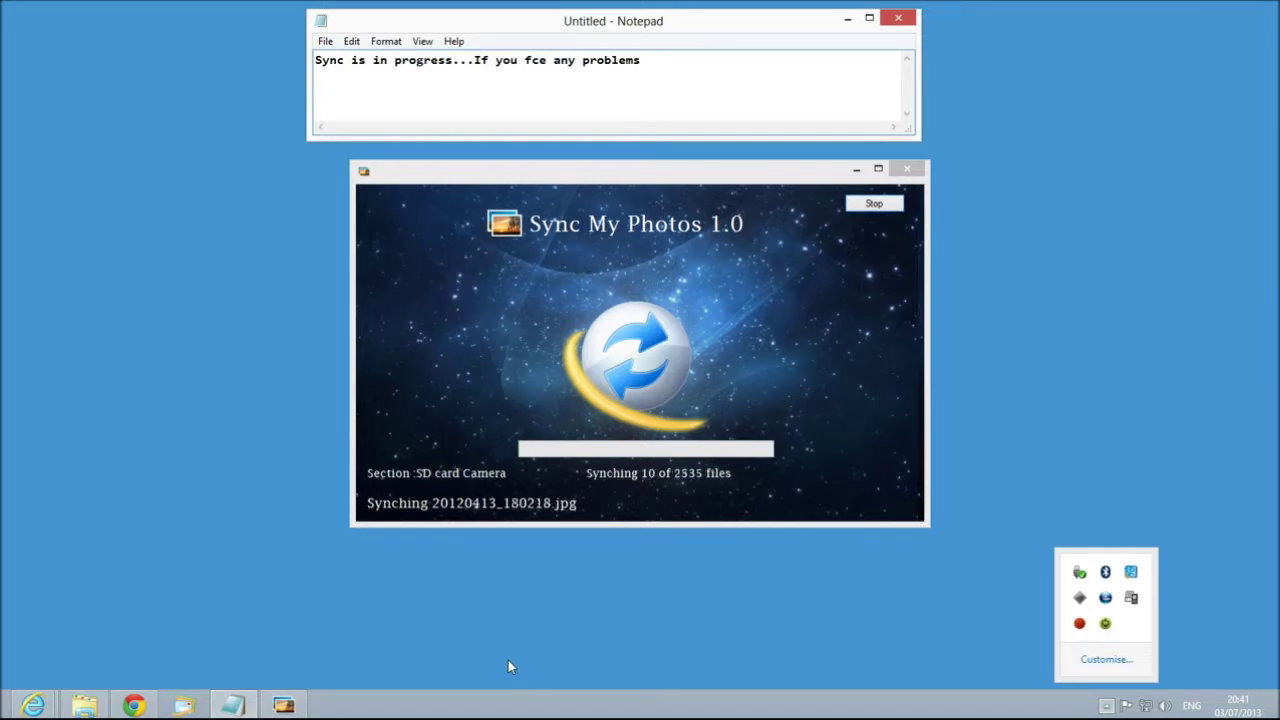
text(,Right click on tray )
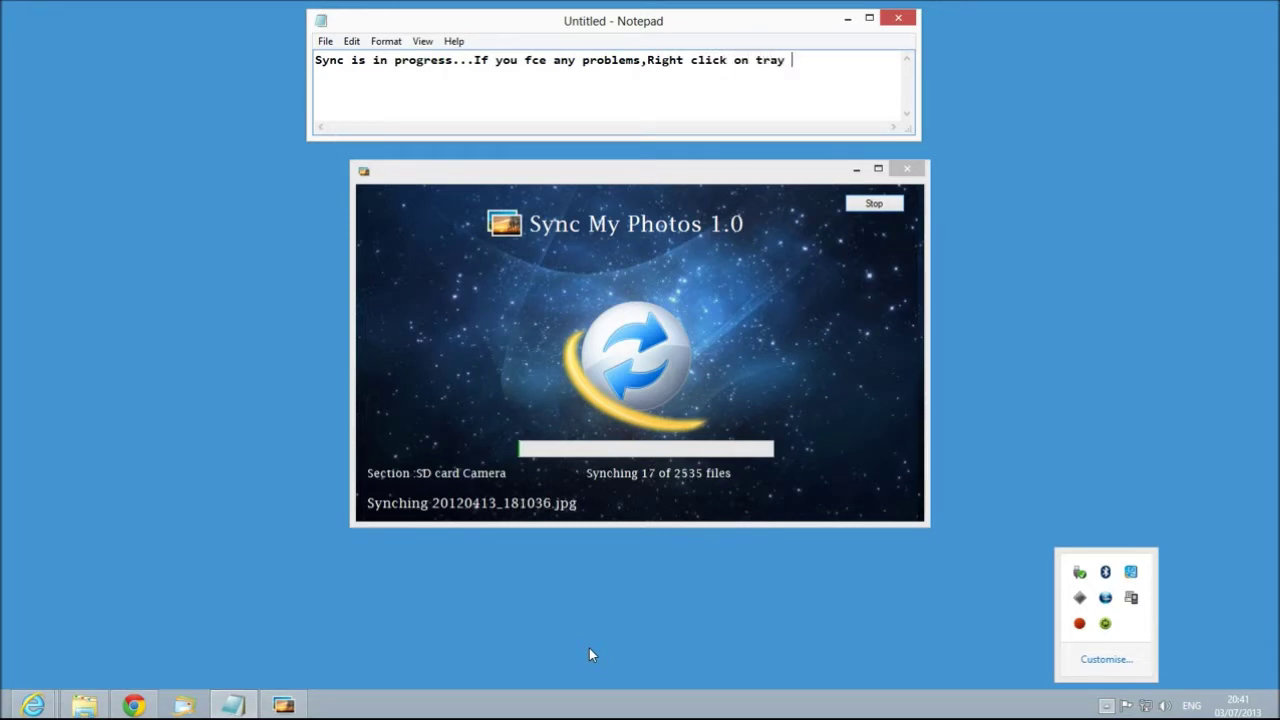
text(icon and click on Exit)
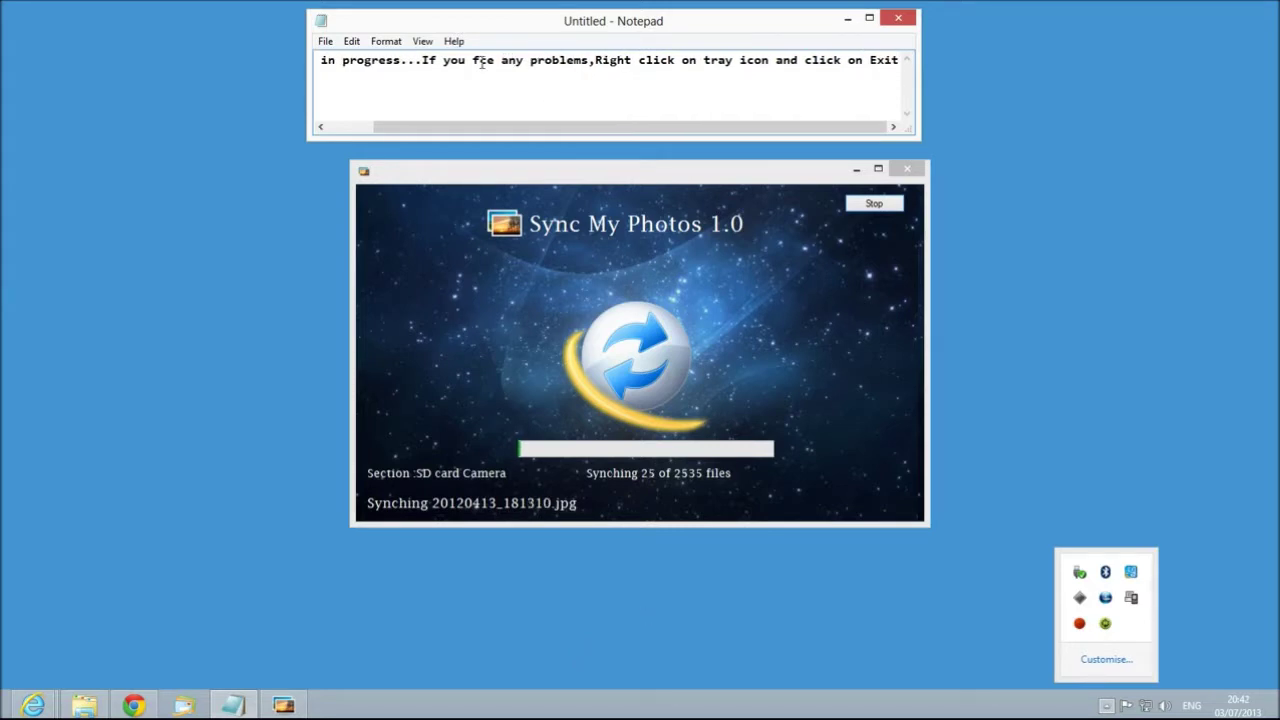
text(a)
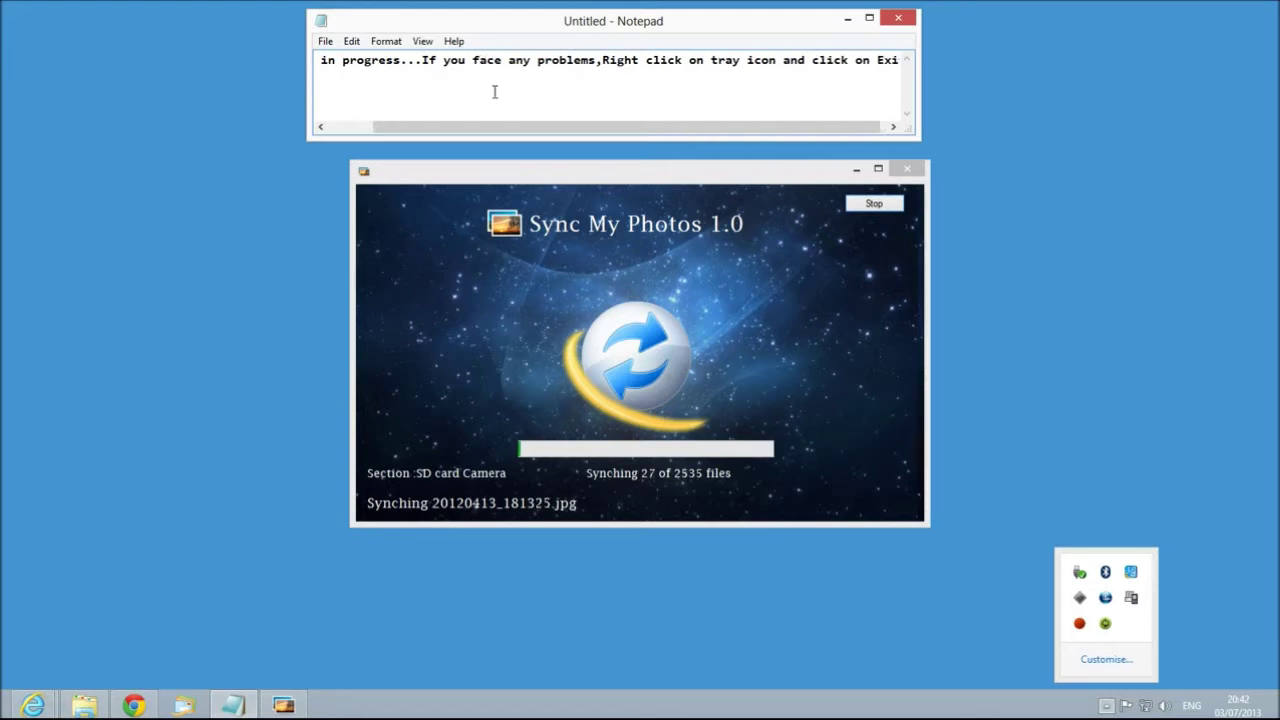
- Replace the Notepad sentence about facing problems with "After this,start Sync My Photos again."
drag(422, 60, 900, 61)
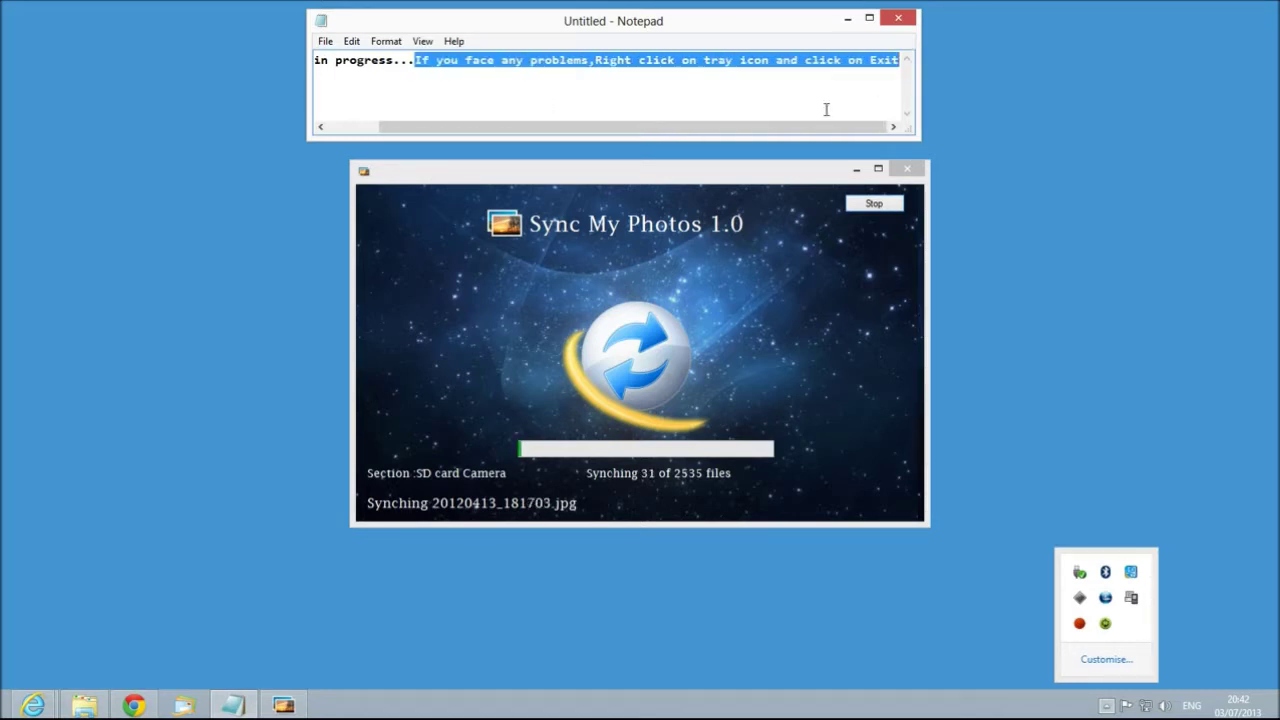
text(After this,)
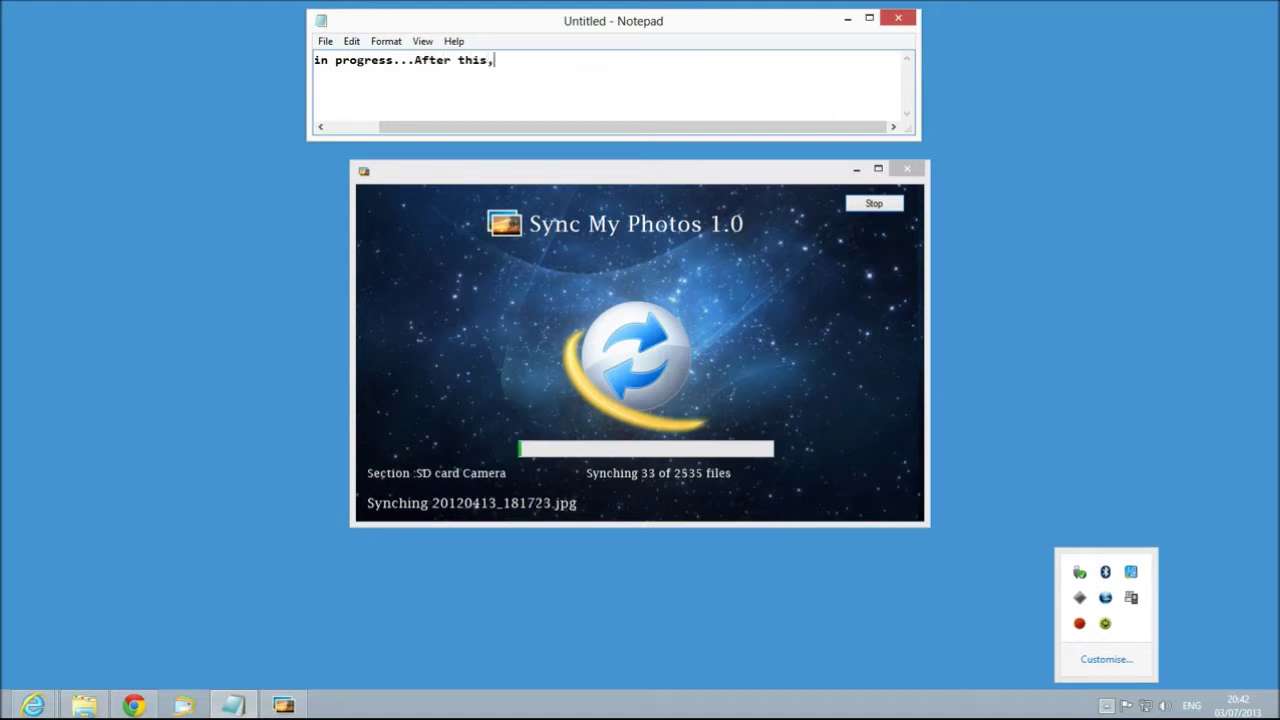
text(start Sync My Photos again)
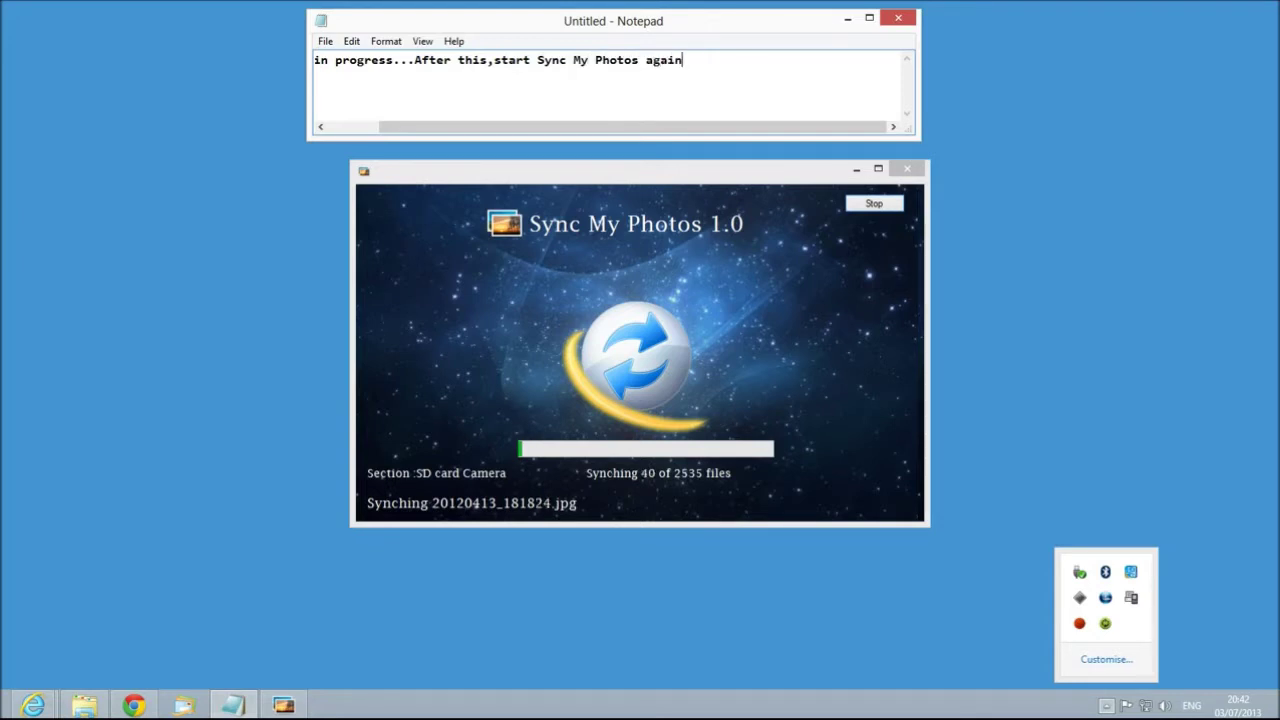
text(.)
- Replace the whole Notepad text with "Sync is being performed.I am stopping it...."
key(ctrl+a)
key(BackSpace)
text(Sync is being performed.Since)
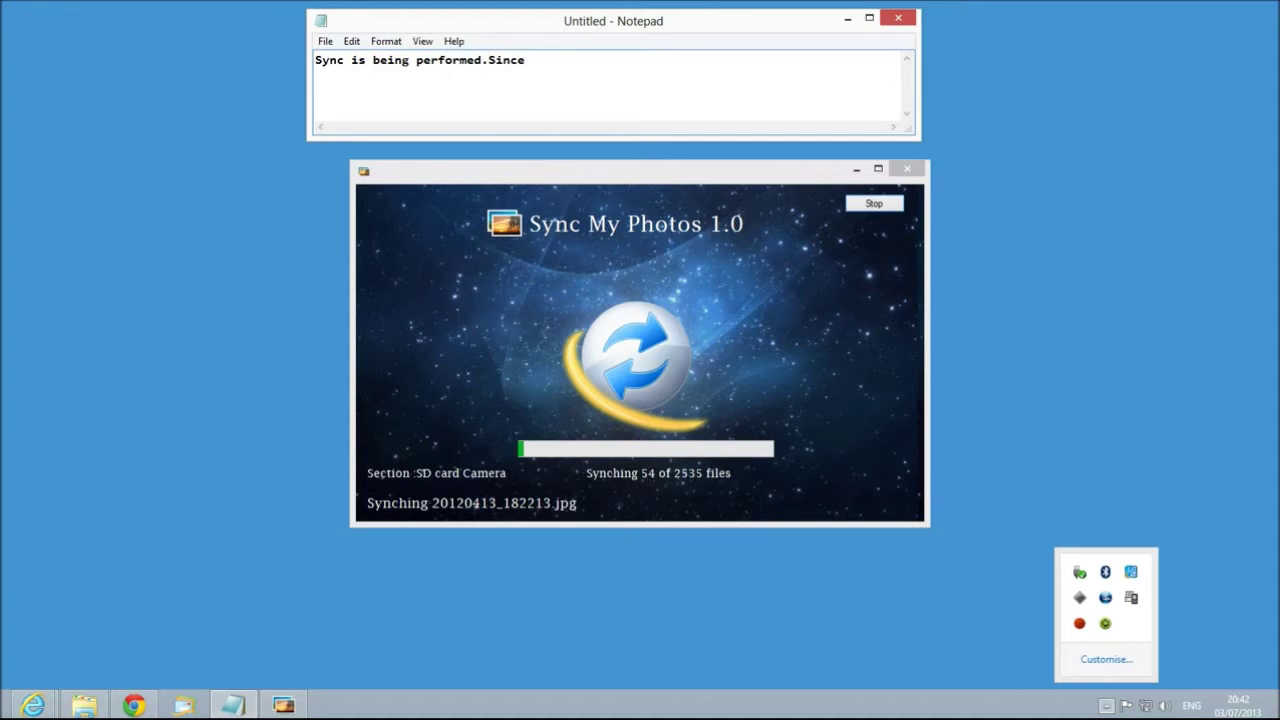
key(BackSpace)
key(BackSpace)
key(BackSpace)
key(BackSpace)
key(BackSpace)
text(I am stopping it....)
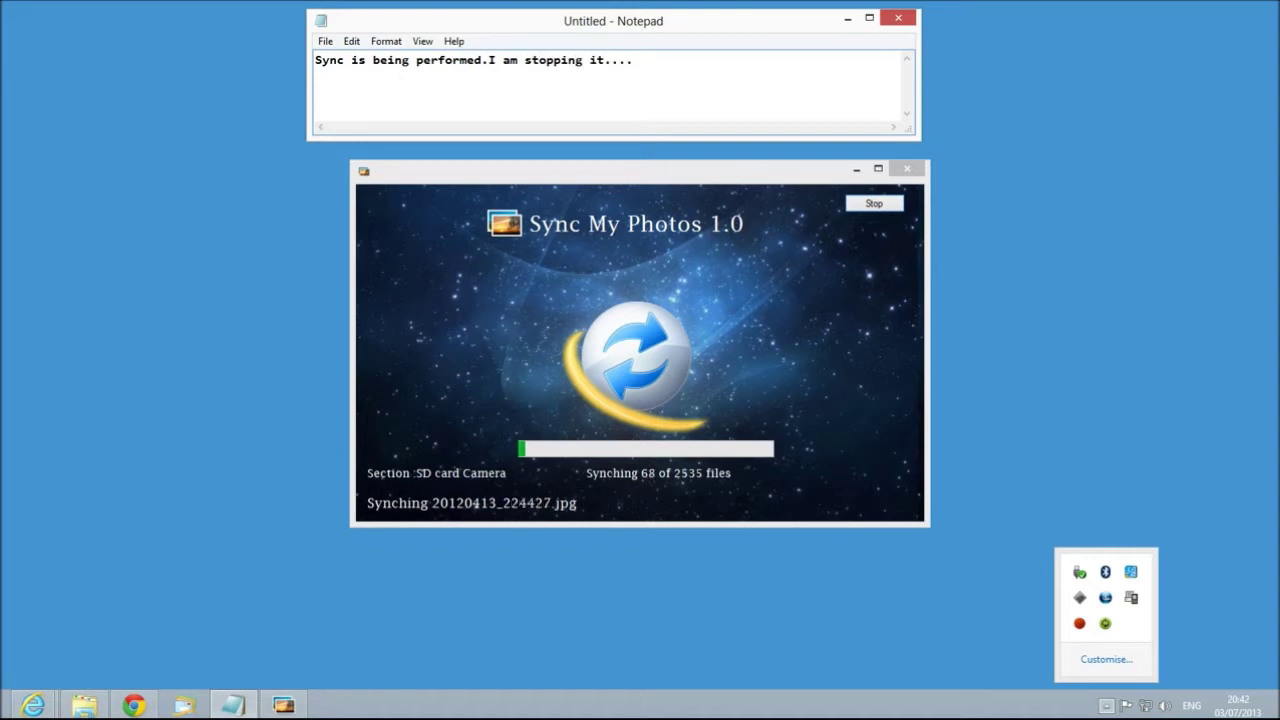
- Stop the running photo sync and replace the Notepad text with "So this is how it all work"
click(884, 210)
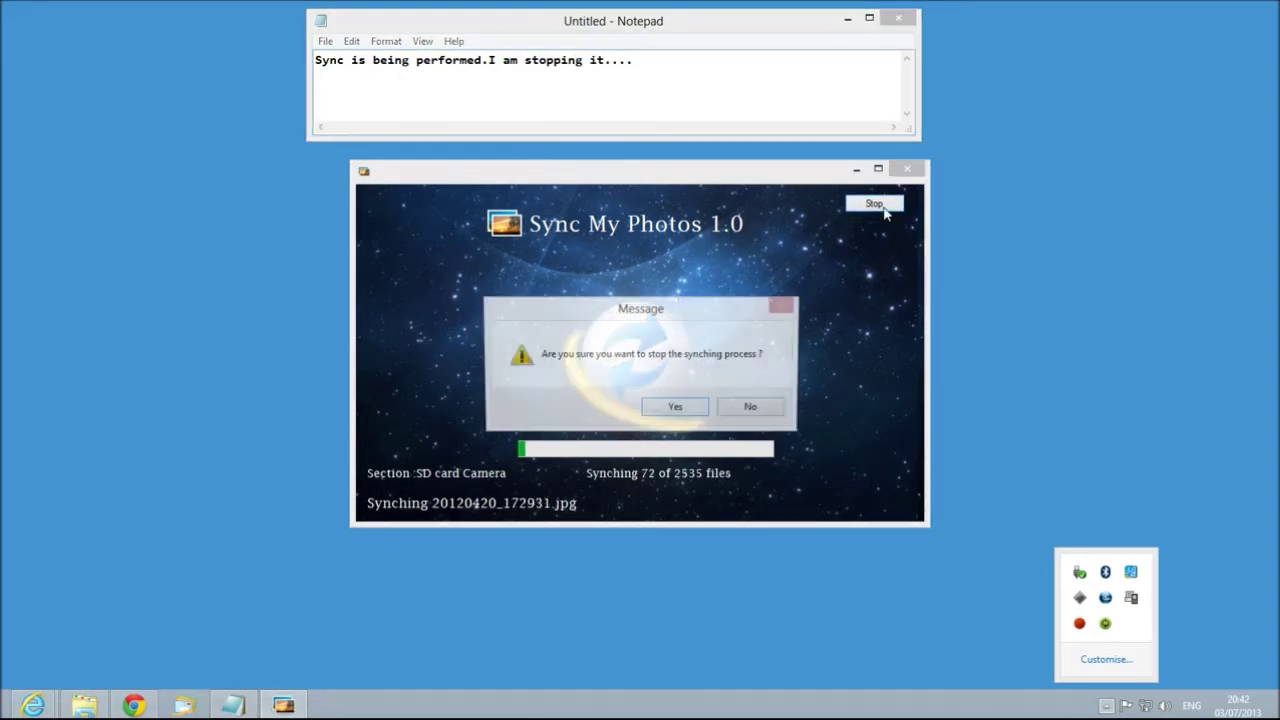
click(681, 405)
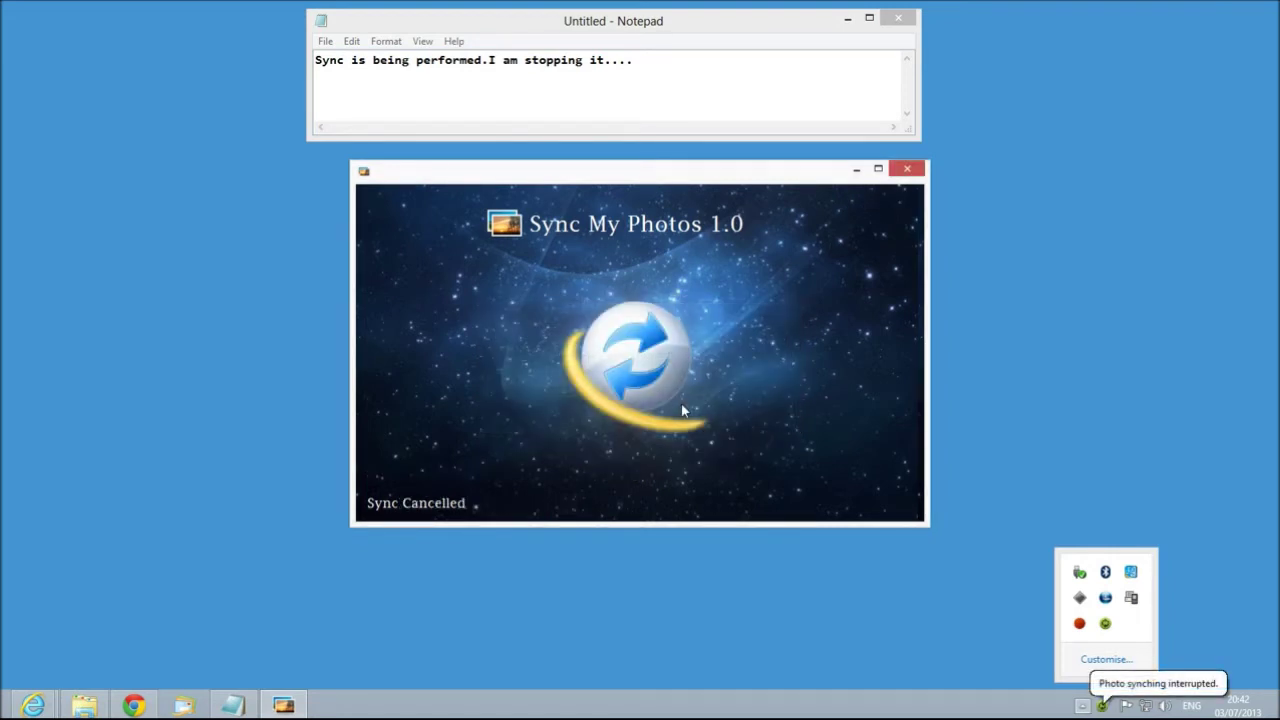
click(650, 64)
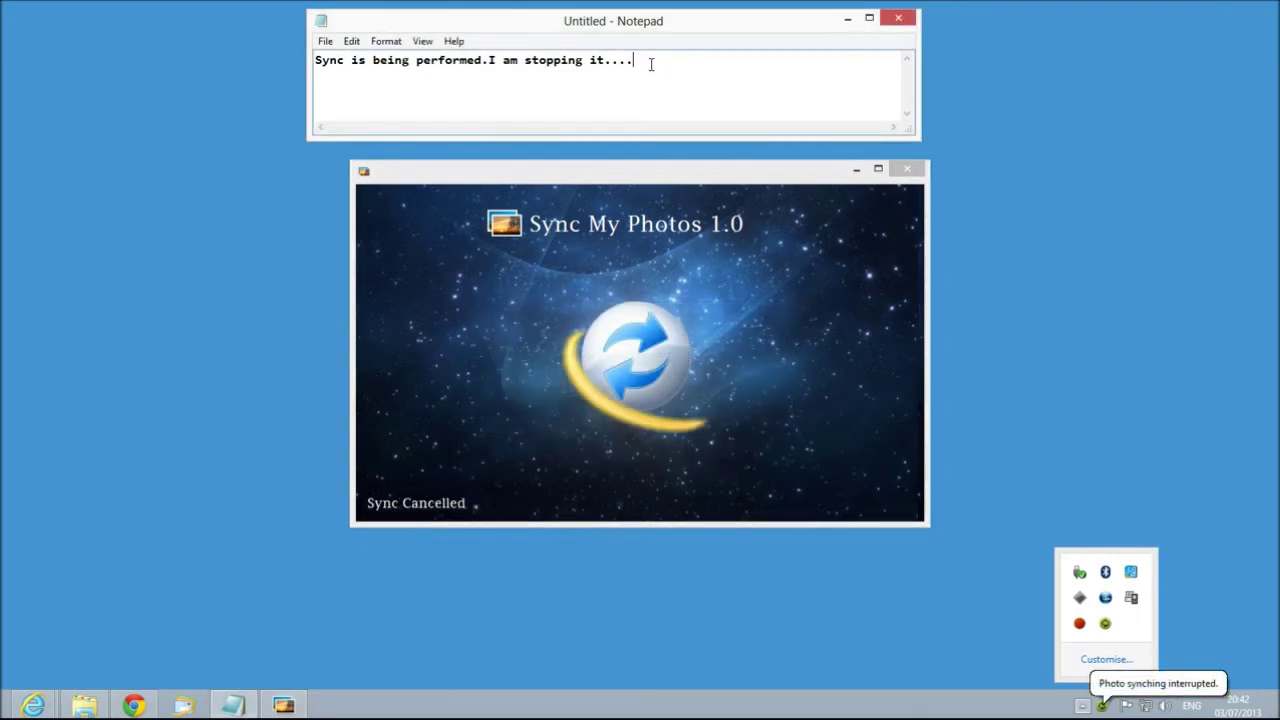
key(ctrl+a)
text(So )
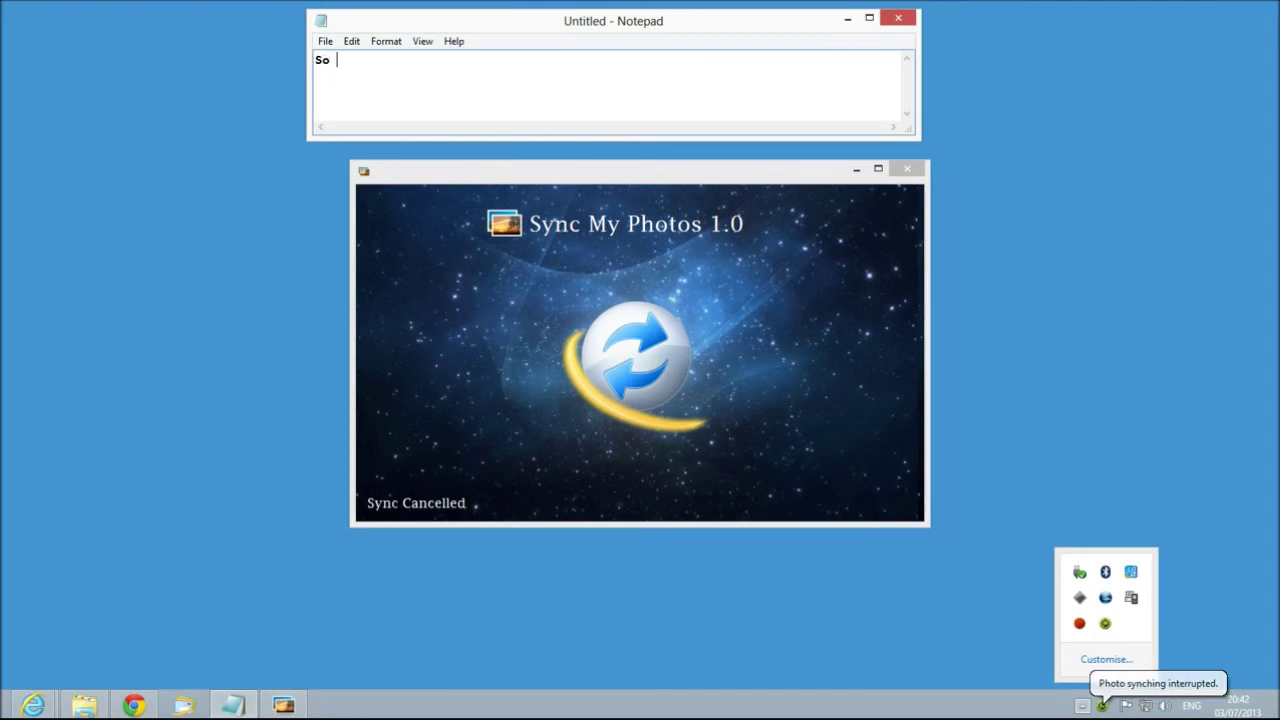
text(this is how )
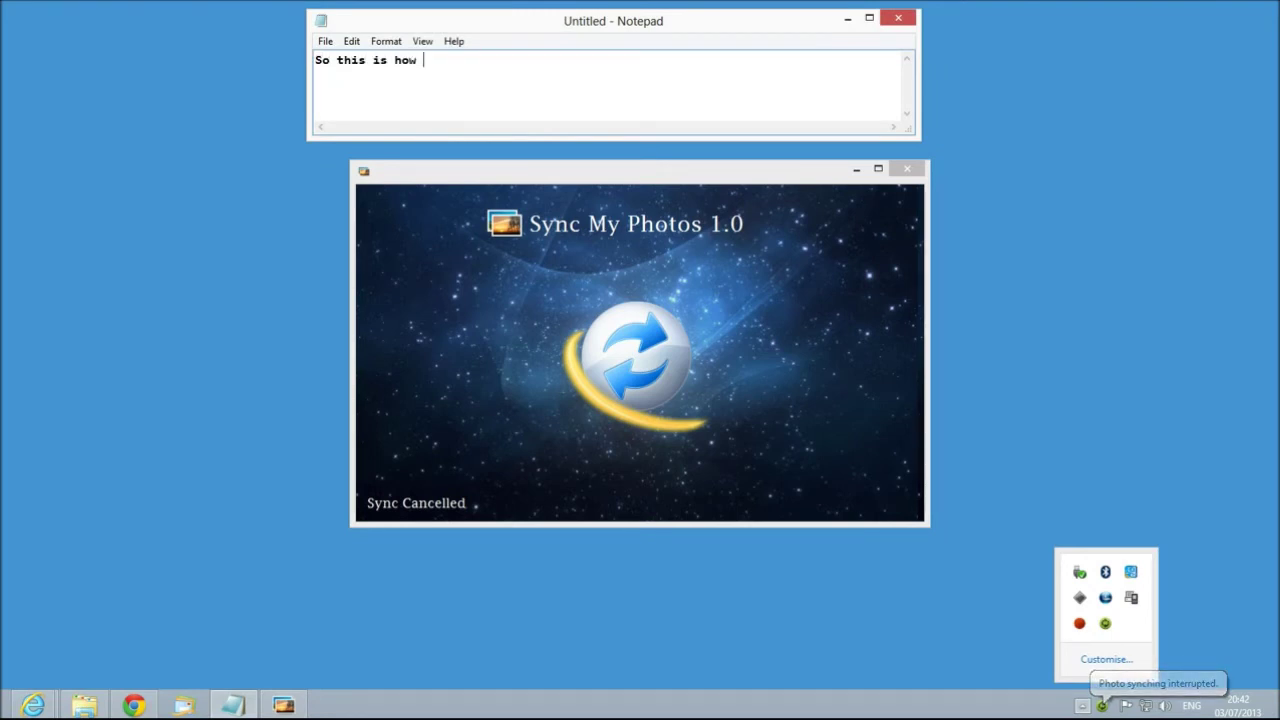
text(it all work)
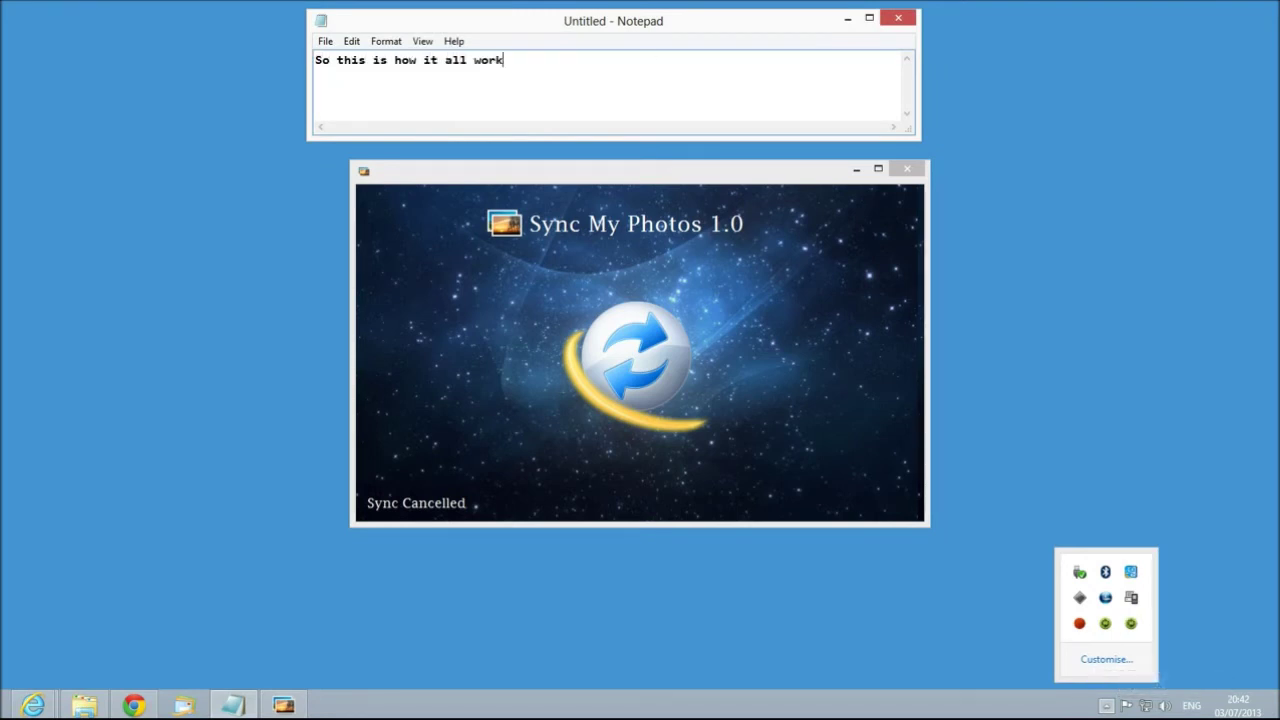